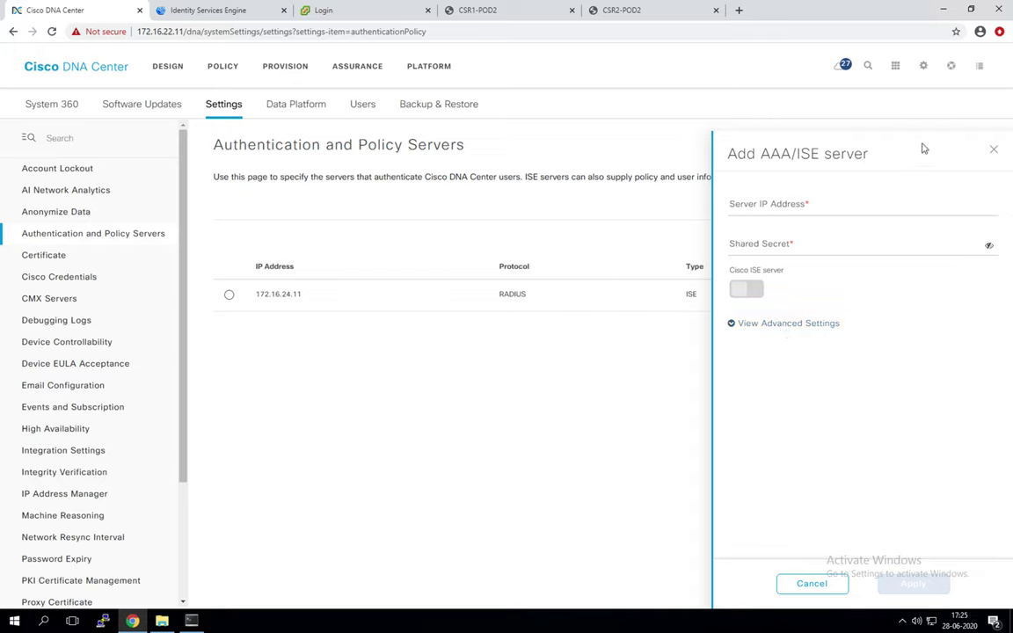
Step: Cancel the Add AAA/ISE server form, noting the ISE server's ACTIVE status
click(992, 149)
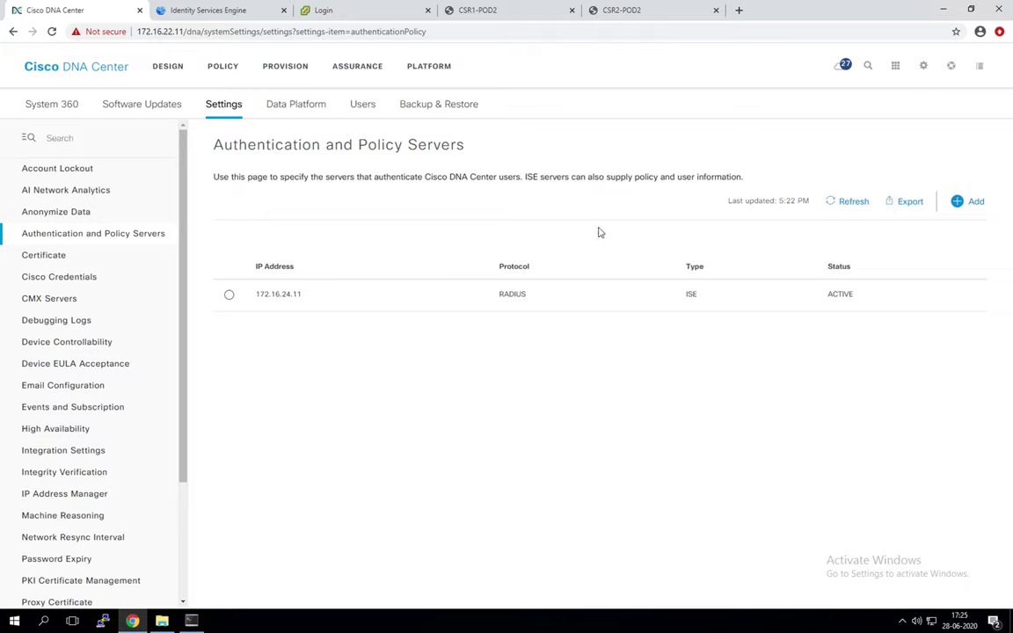
drag(829, 296, 882, 289)
click(867, 352)
Step: On System 360, find the PRIMARY ISE entry at 172.16.24.11 under Externally Connected Systems
click(25, 108)
scroll(160, 250, down, 3)
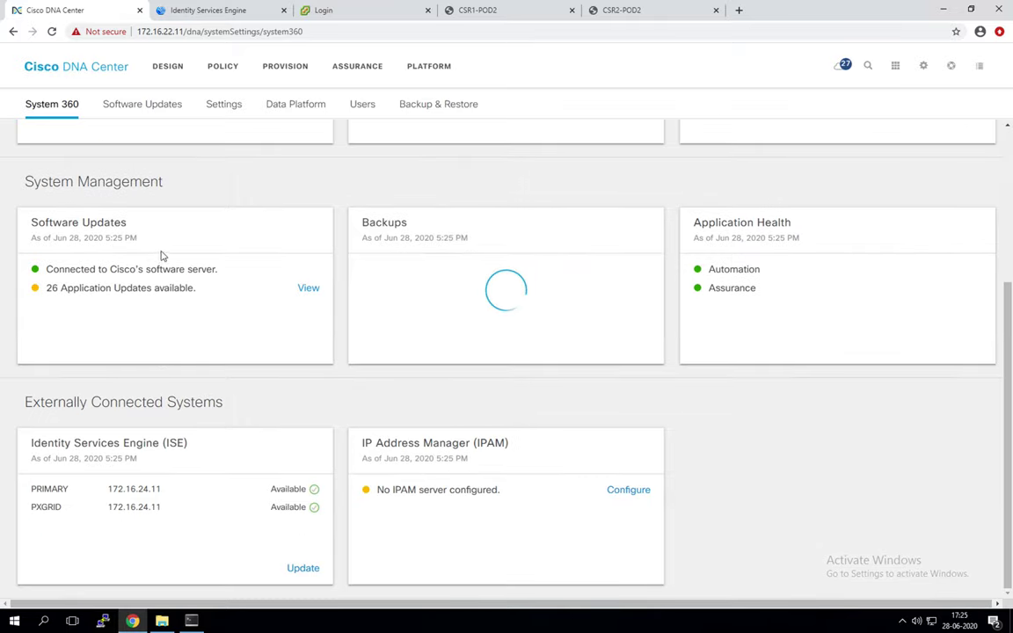
drag(63, 488, 173, 512)
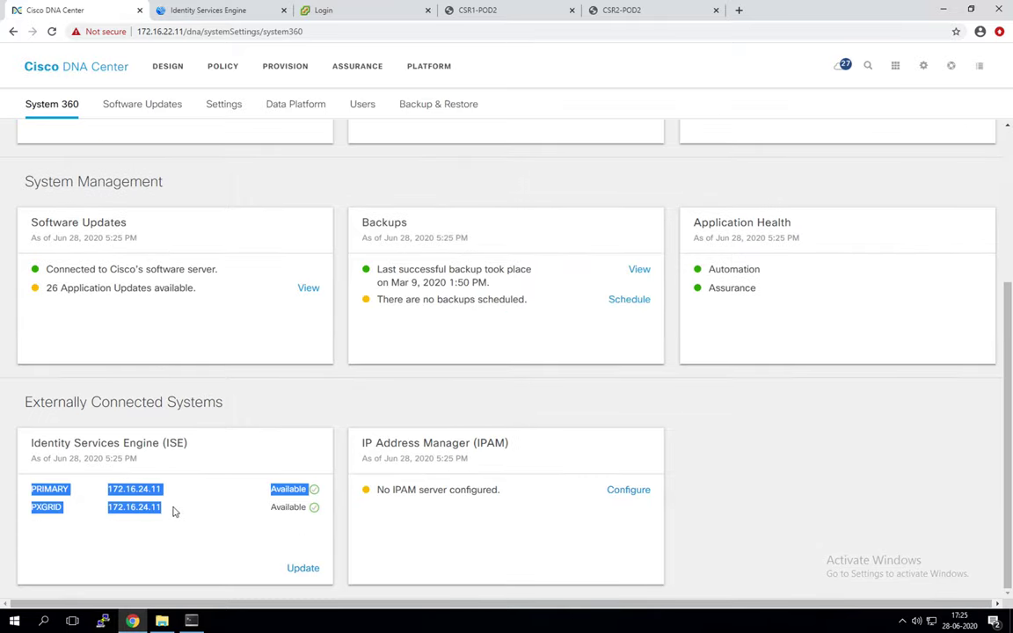
click(173, 512)
drag(32, 488, 169, 493)
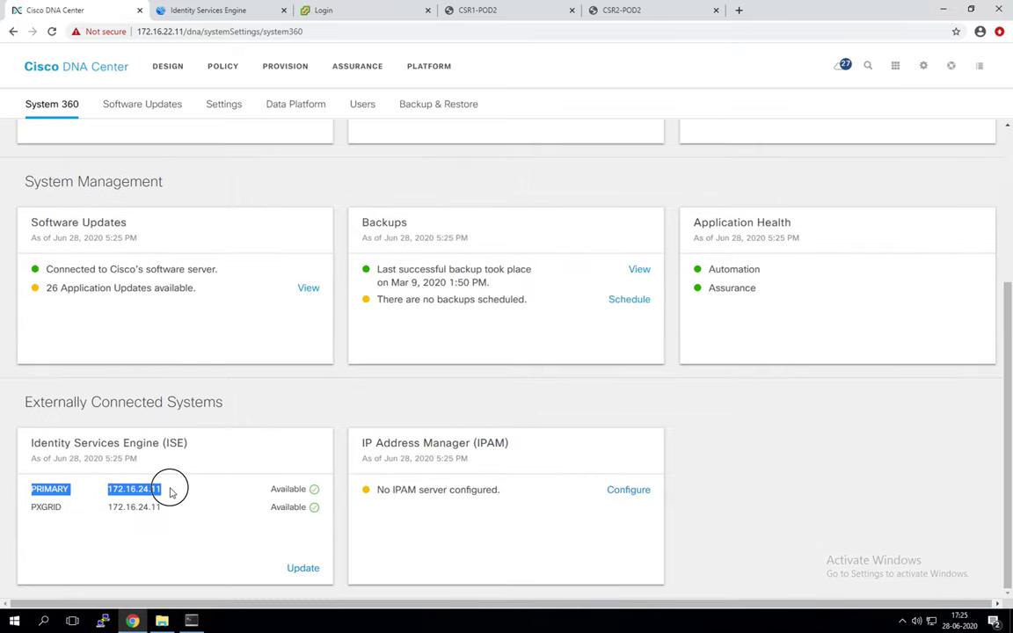
click(170, 490)
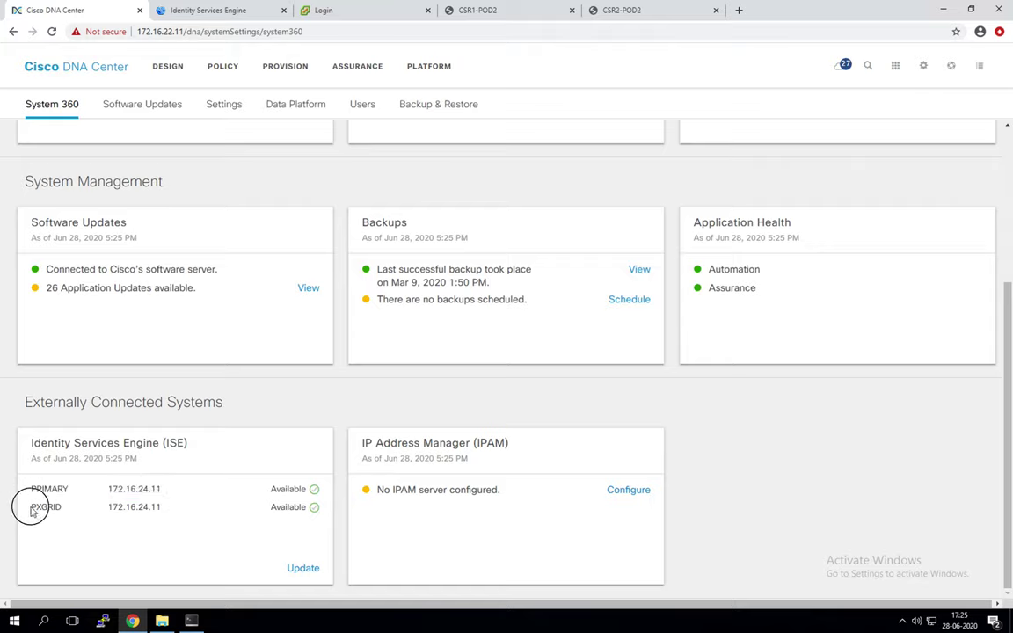
Step: Confirm the PXGRID row for 172.16.24.11 is Available, then move to the ISE session
drag(31, 510, 158, 506)
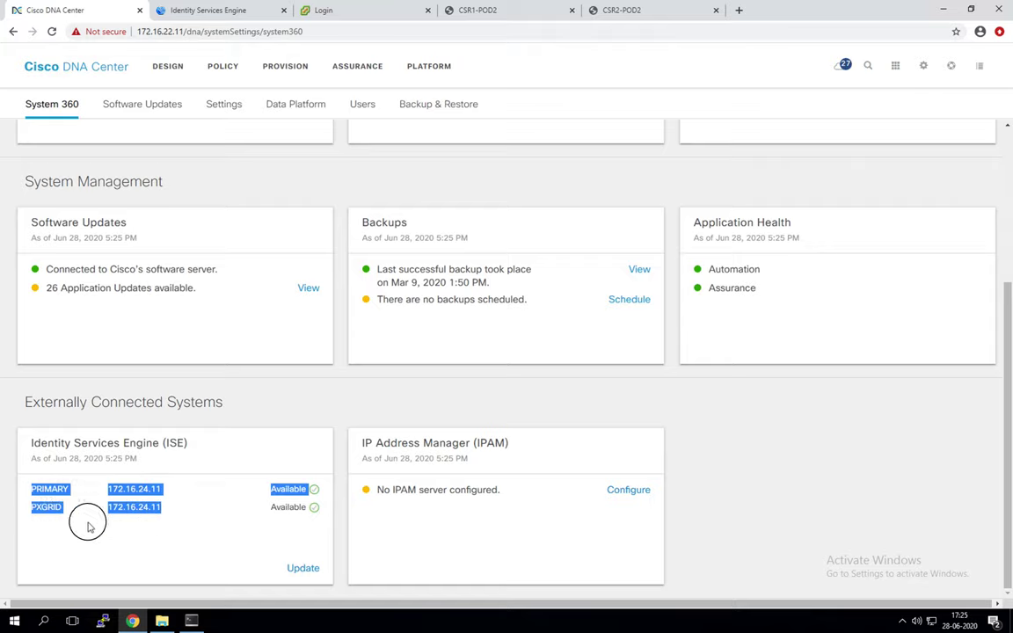
click(39, 518)
double_click(43, 507)
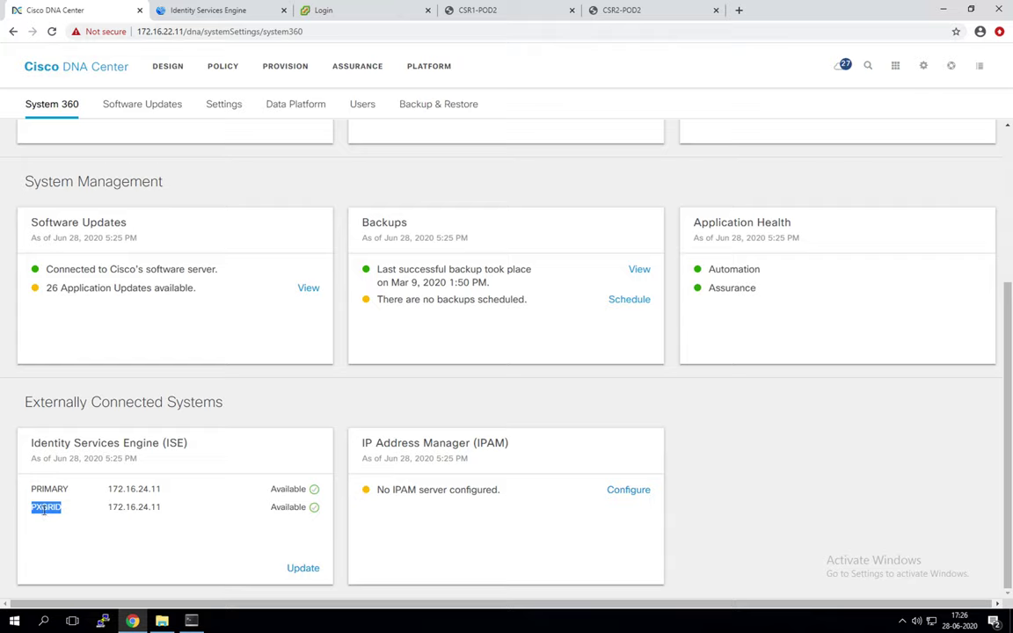
click(111, 527)
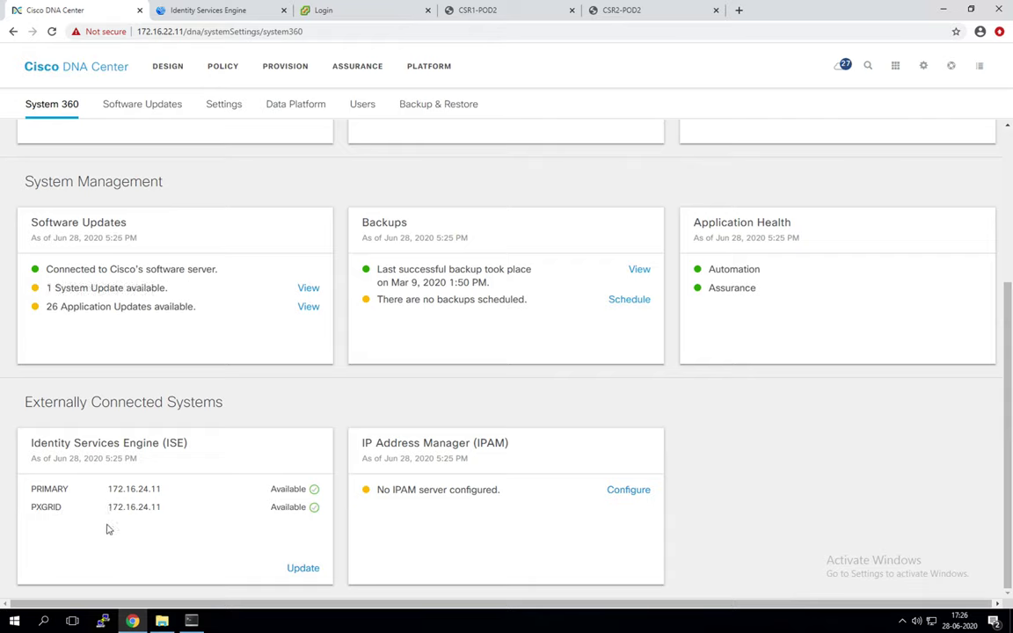
click(251, 16)
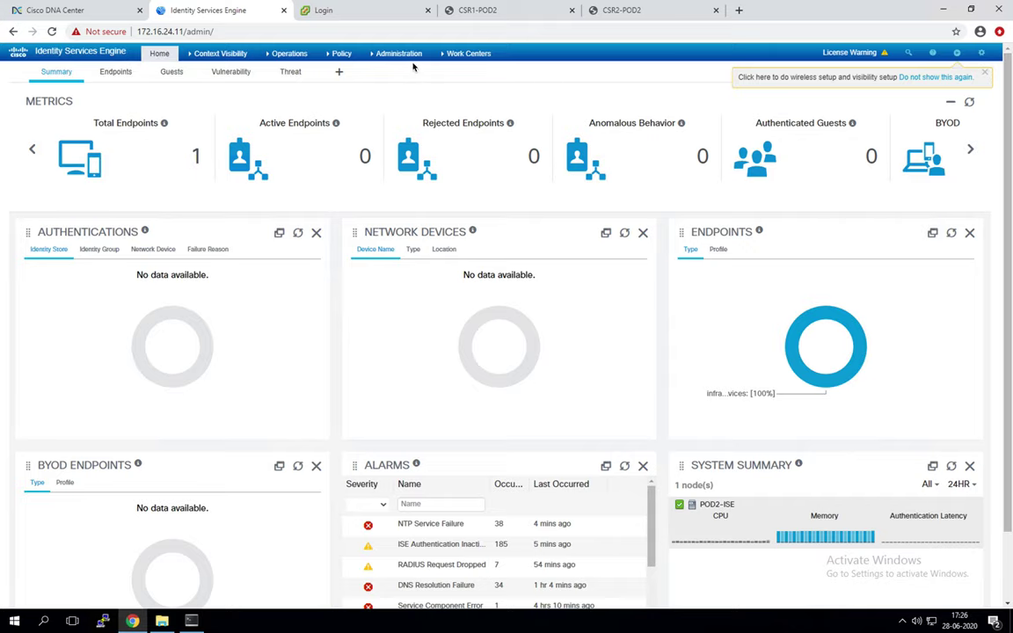
Step: Go to Administration > System > Deployment and permanently dismiss the standalone-mode notice
click(383, 53)
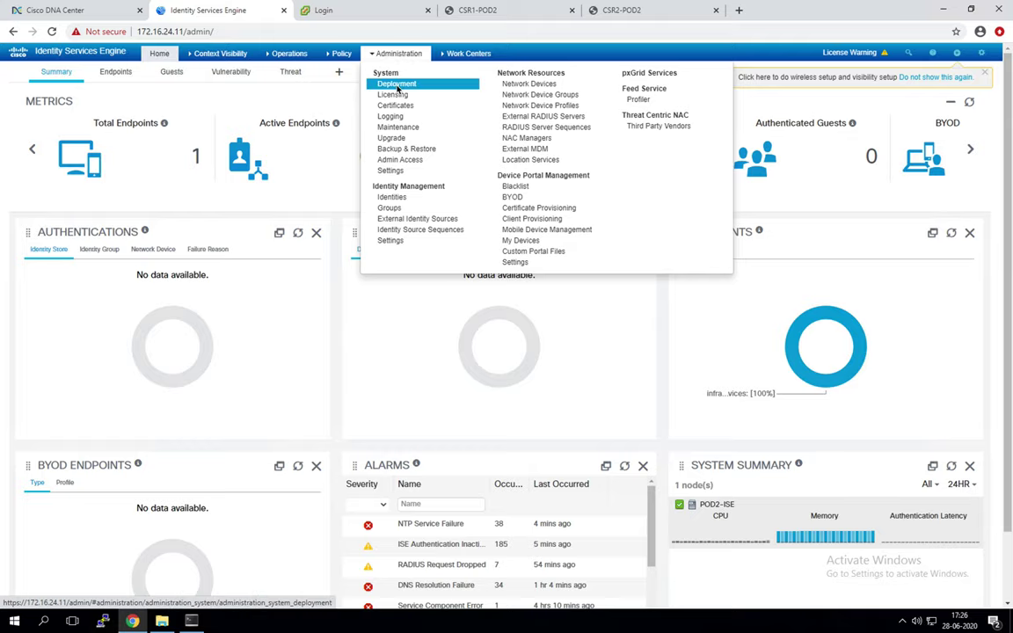
click(397, 85)
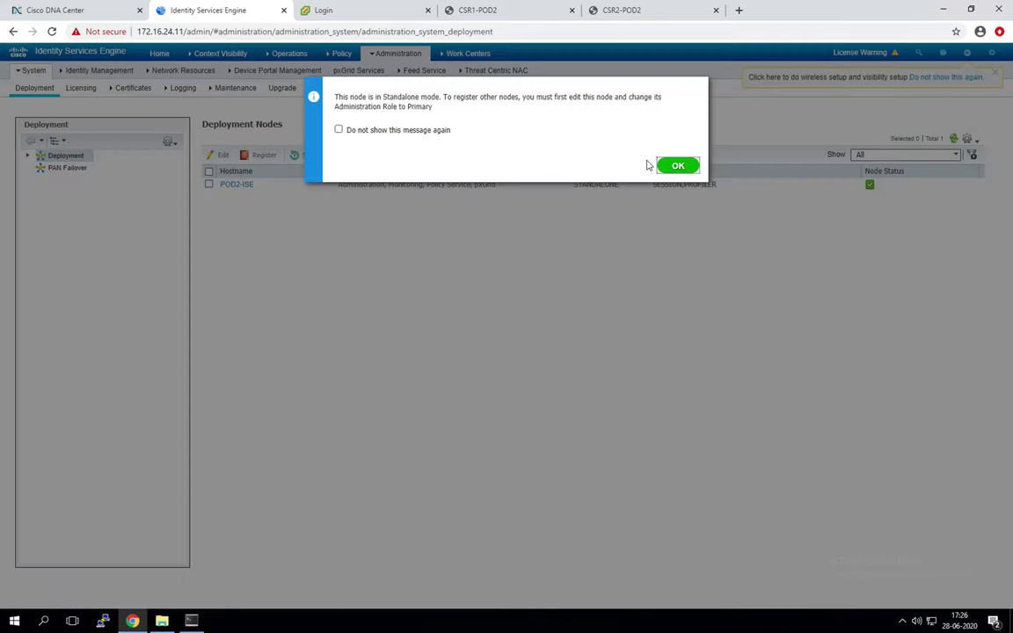
click(401, 129)
click(675, 167)
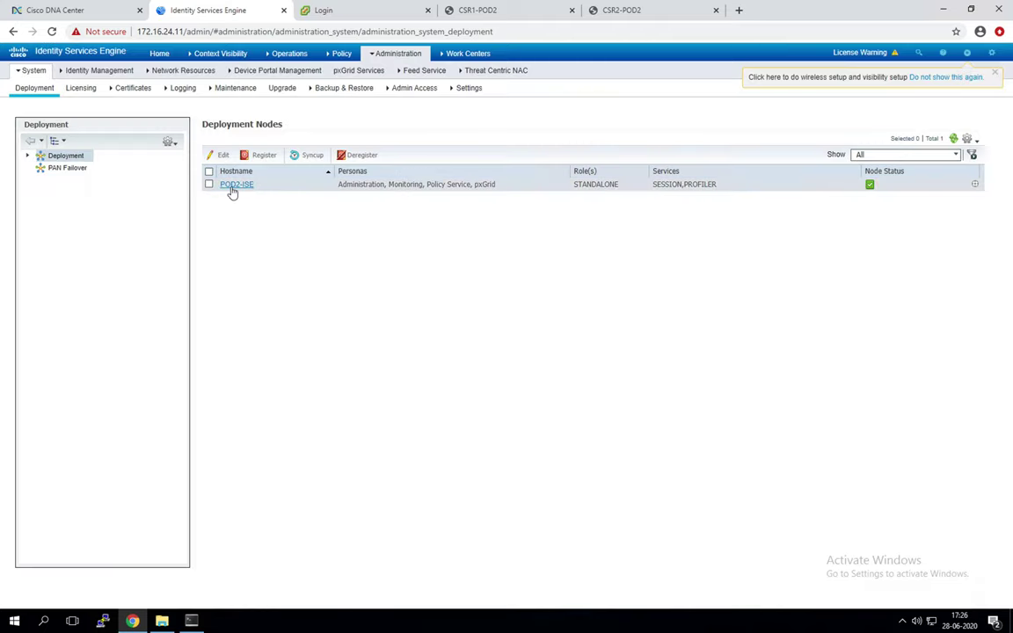
Step: Enable the SXP Service on the POD2-ISE node and save
click(225, 185)
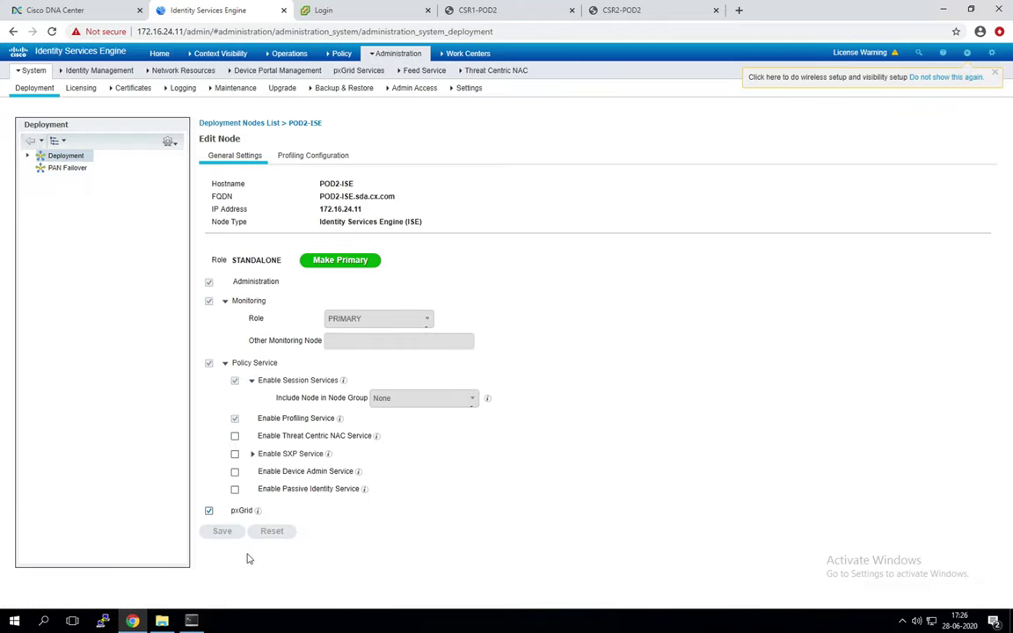
mouse_move(257, 510)
click(234, 453)
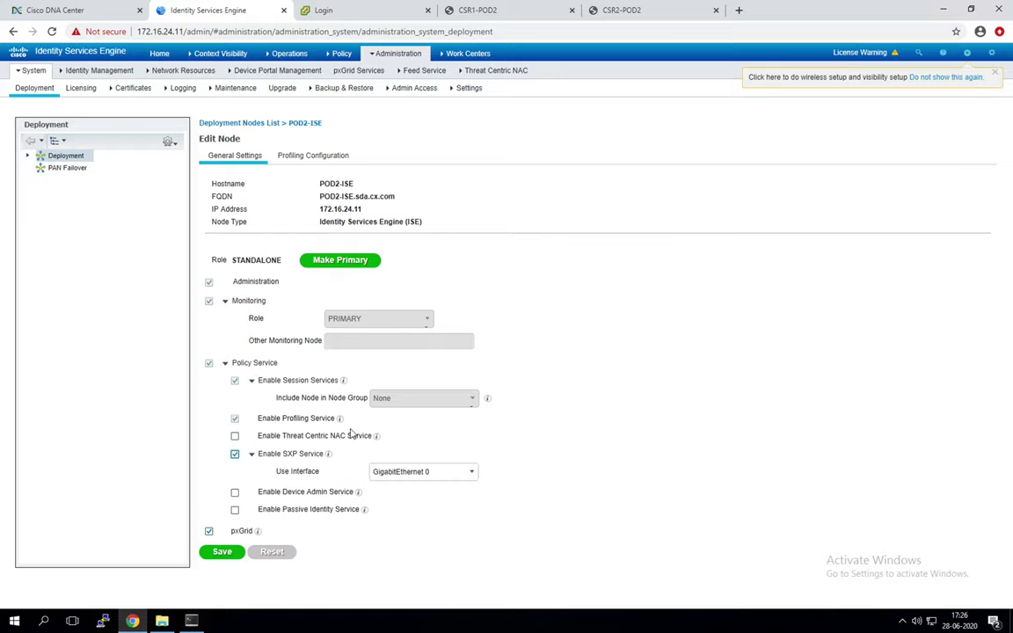
click(223, 553)
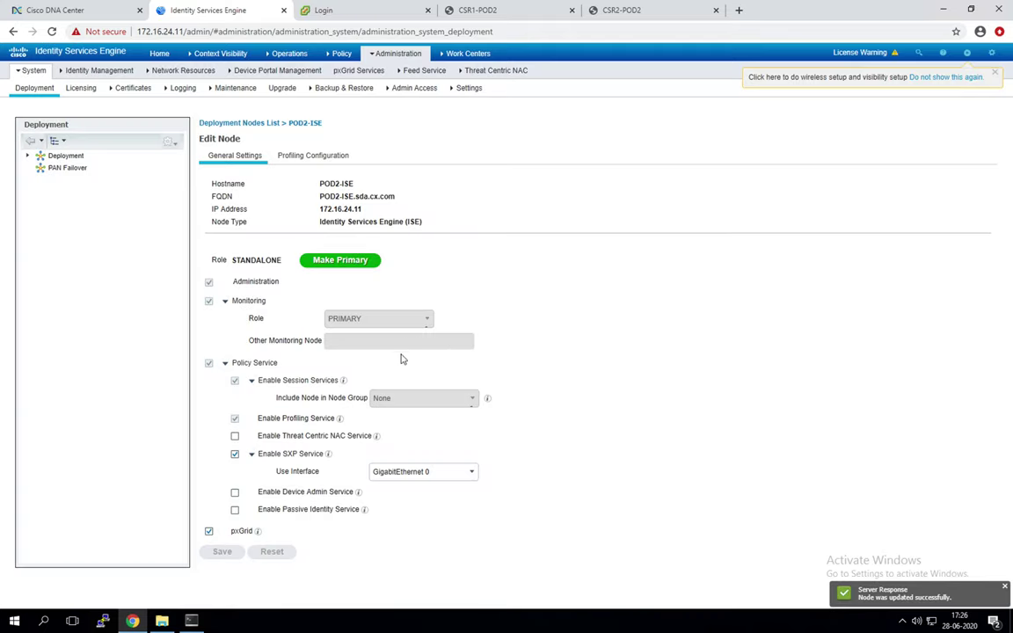
Step: Enable the Device Admin and Passive Identity services and save, leaving the FQDN unchanged
click(235, 493)
click(235, 510)
click(222, 552)
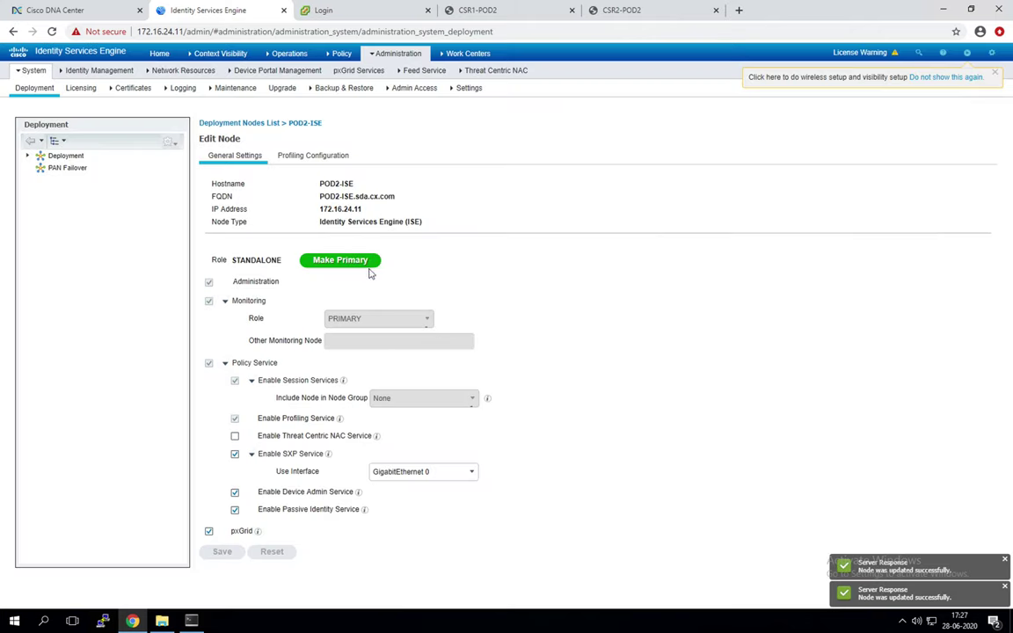
mouse_move(287, 54)
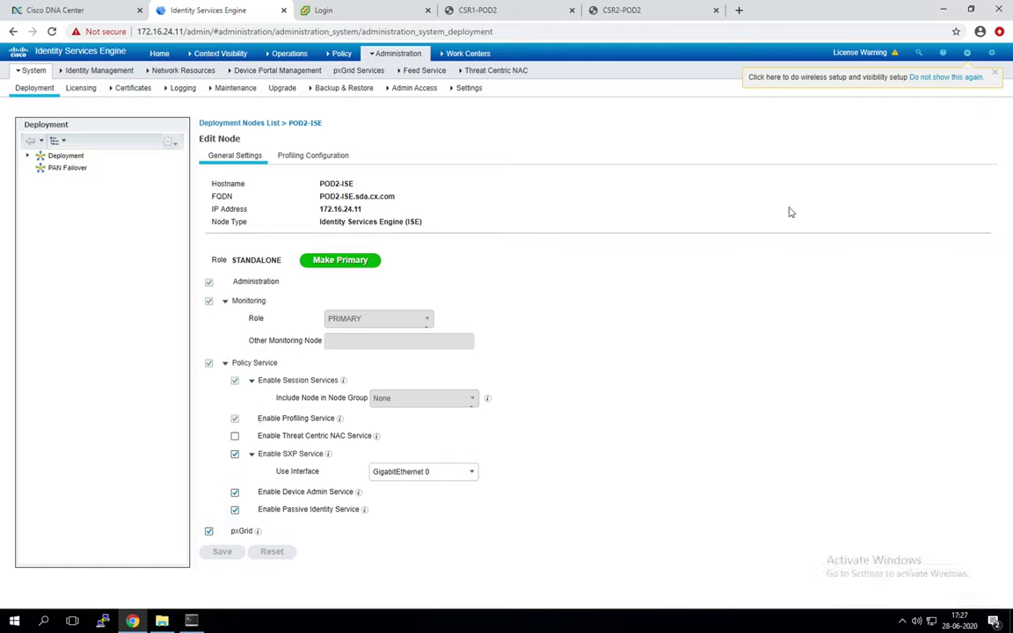
click(369, 198)
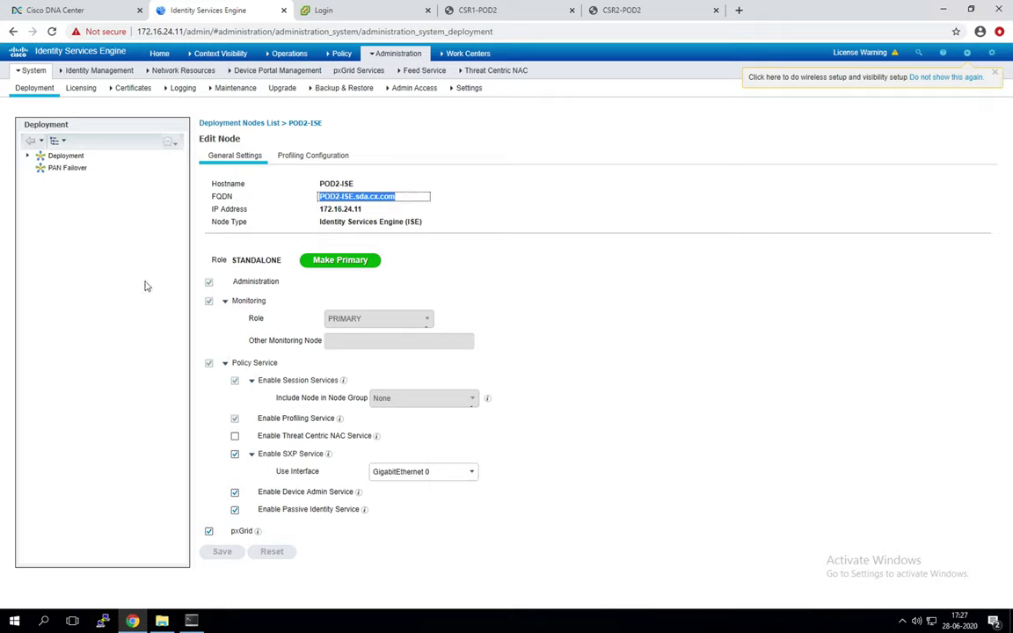
click(719, 366)
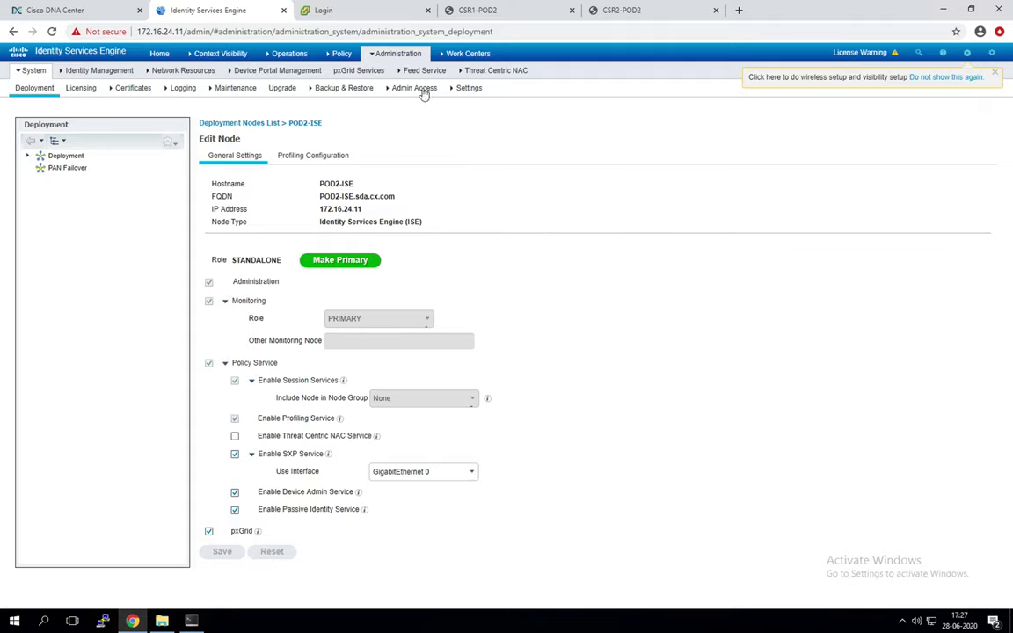
Step: Scroll through POD2-ISE's Profiling Configuration probes, then bring up the pxGrid Services client list
click(328, 160)
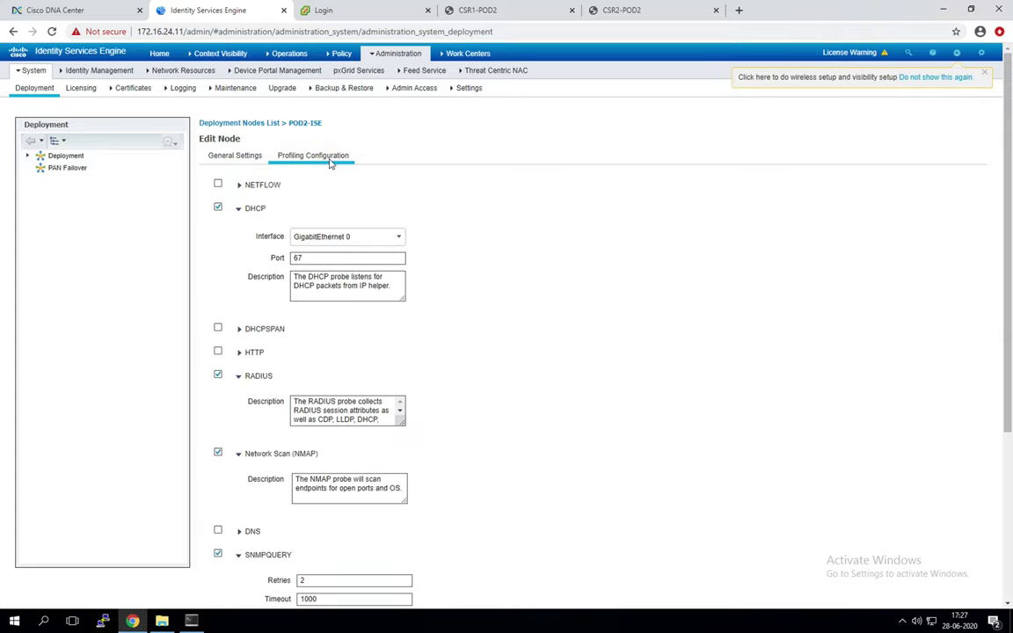
scroll(527, 223, down, 1)
scroll(526, 223, down, 2)
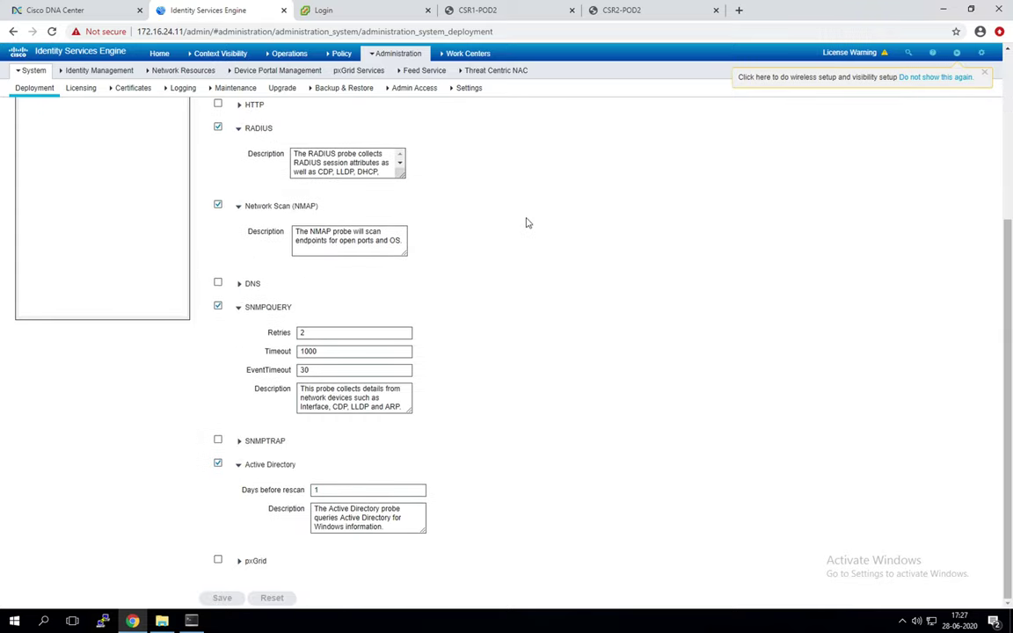
scroll(526, 222, up, 3)
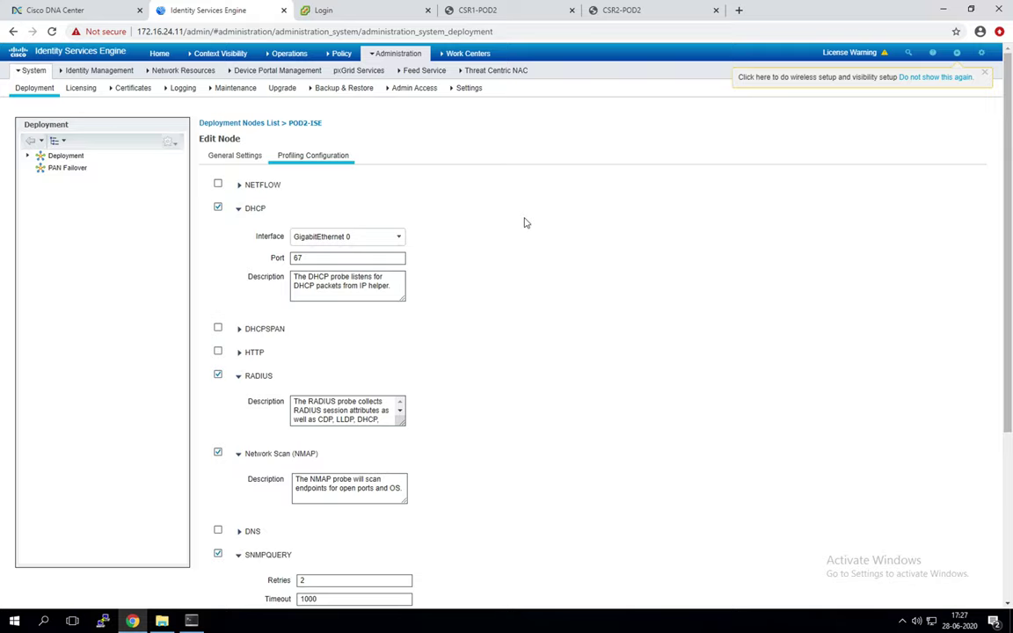
scroll(413, 229, down, 3)
scroll(393, 219, up, 3)
click(359, 70)
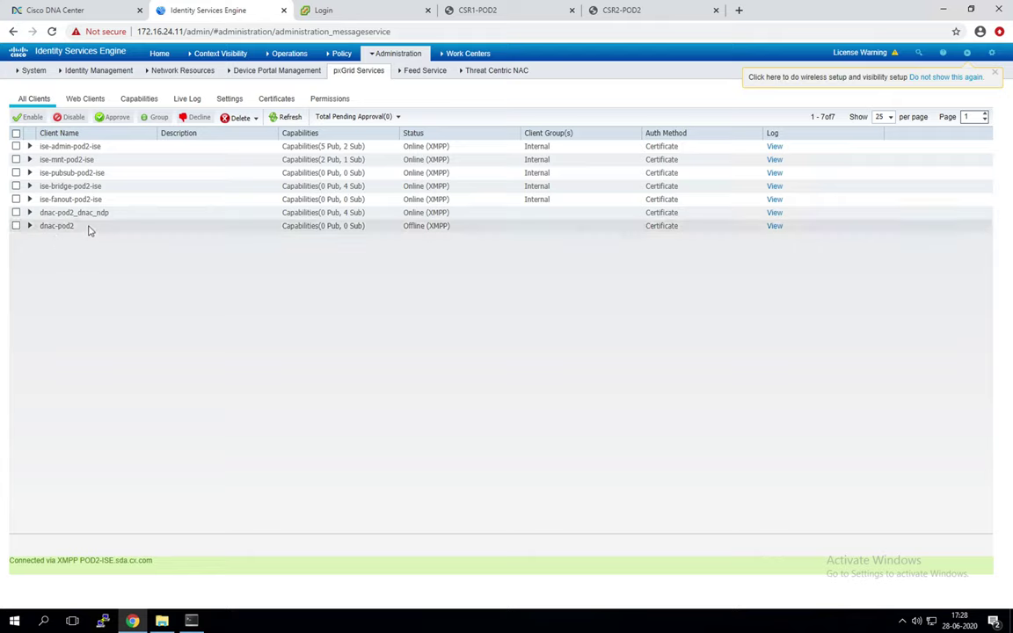
Step: Approve all pending pxGrid clients from Total Pending Approval, then return to Cisco DNA Center
drag(95, 216, 128, 216)
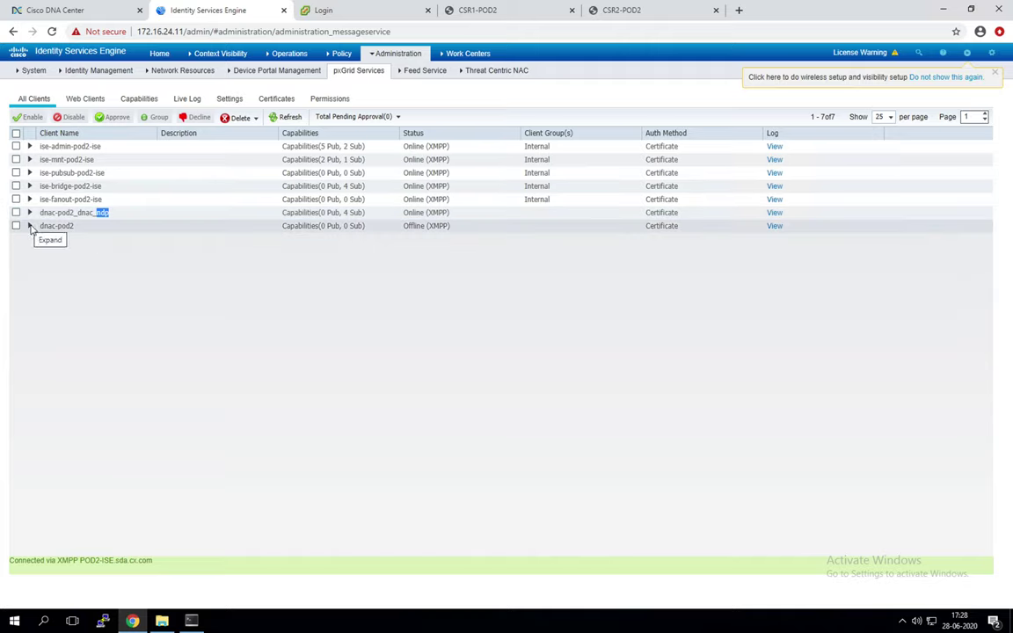
click(183, 226)
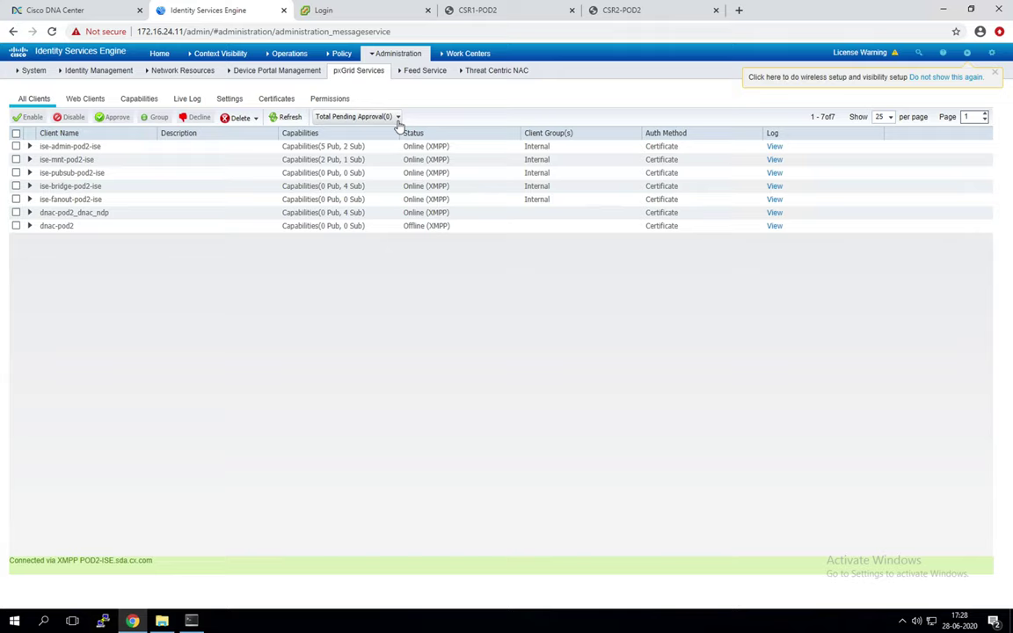
click(398, 117)
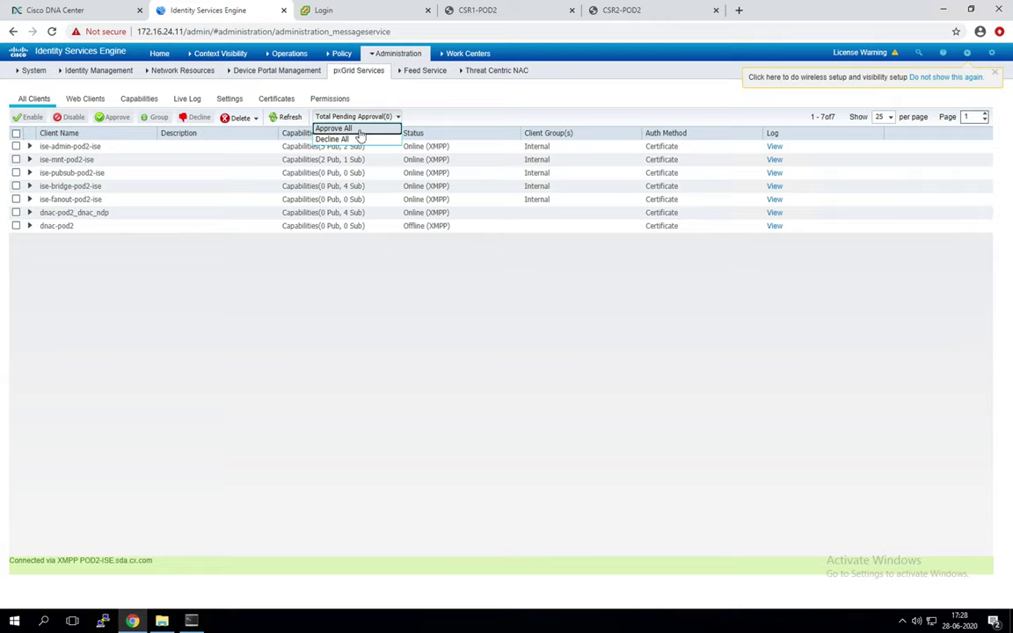
click(359, 130)
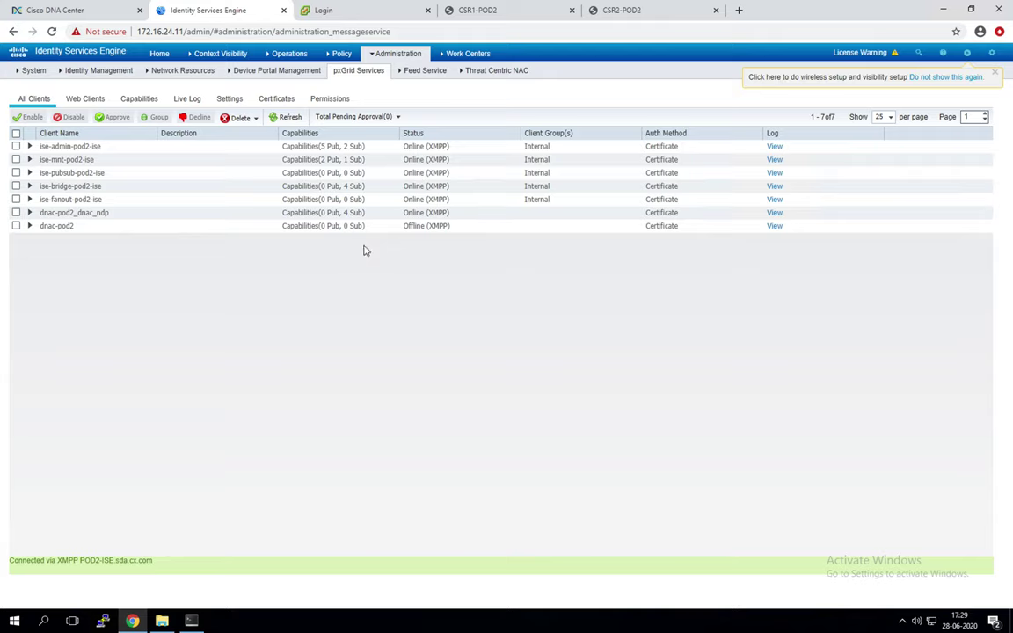
click(51, 11)
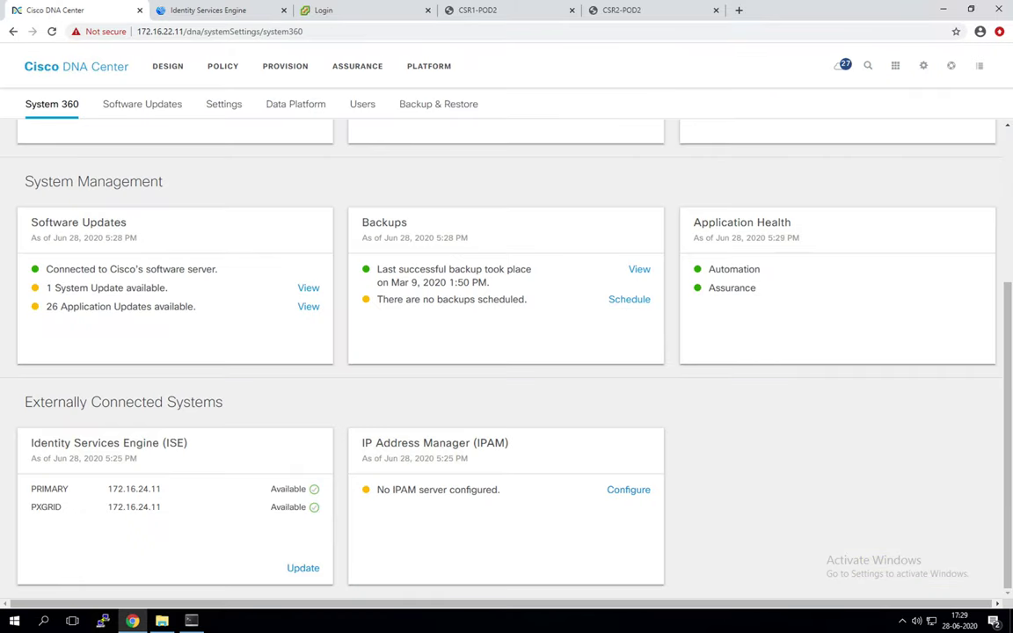
Step: Scroll through the SDA Mind Map in OneNote, then go back to the Remote Desktop space
key(ctrl+Up)
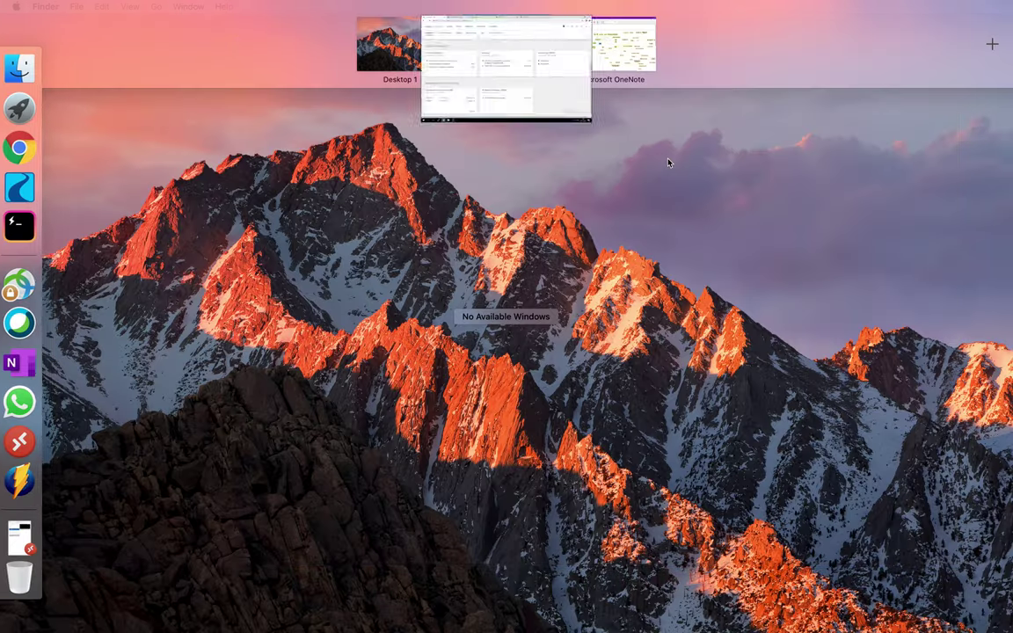
click(573, 44)
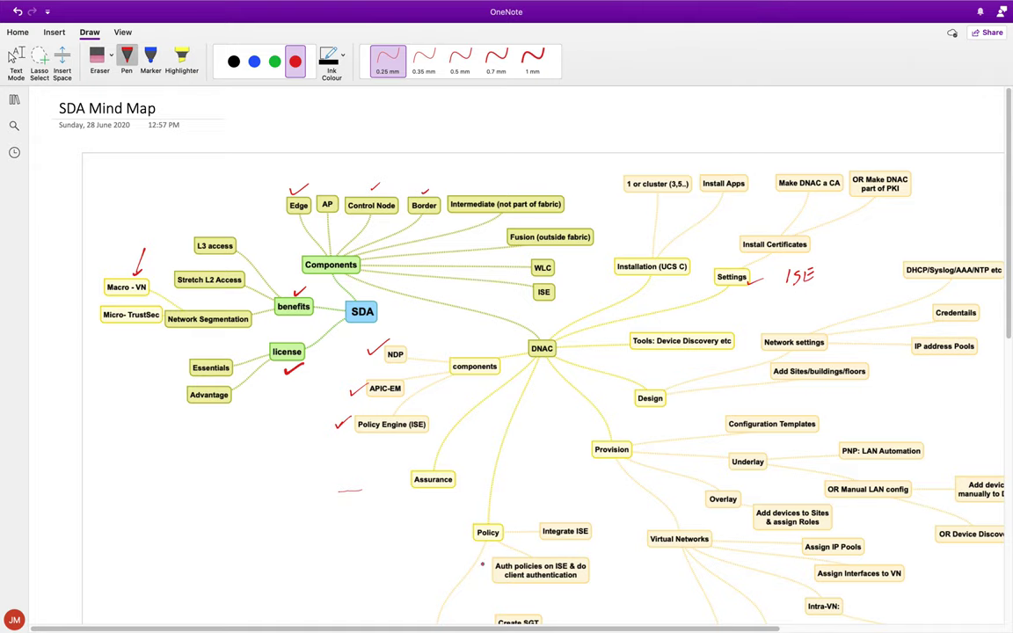
scroll(482, 564, right, 3)
scroll(552, 427, down, 2)
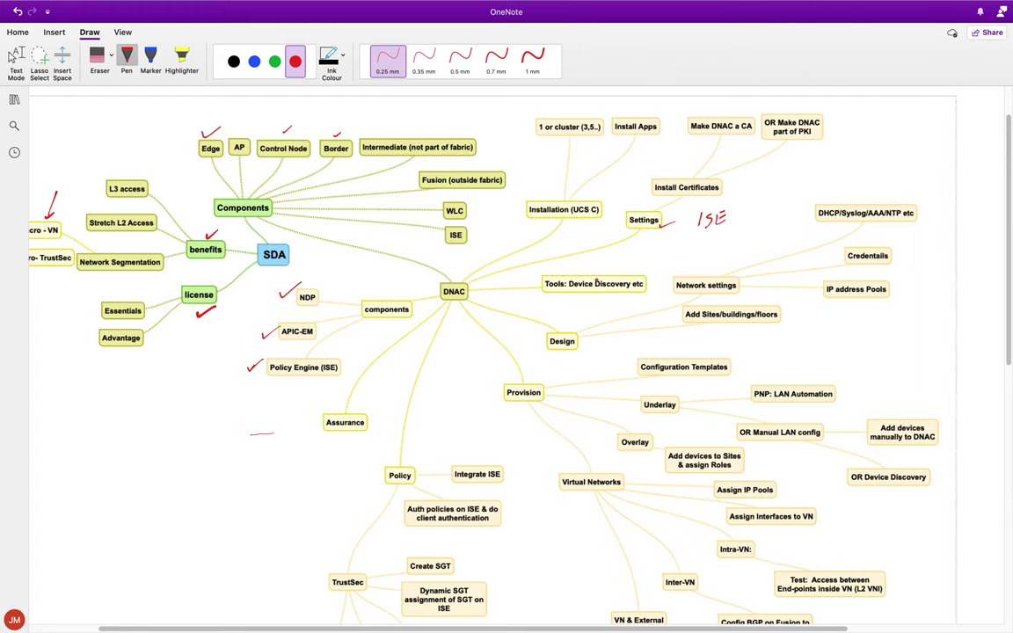
key(ctrl+Up)
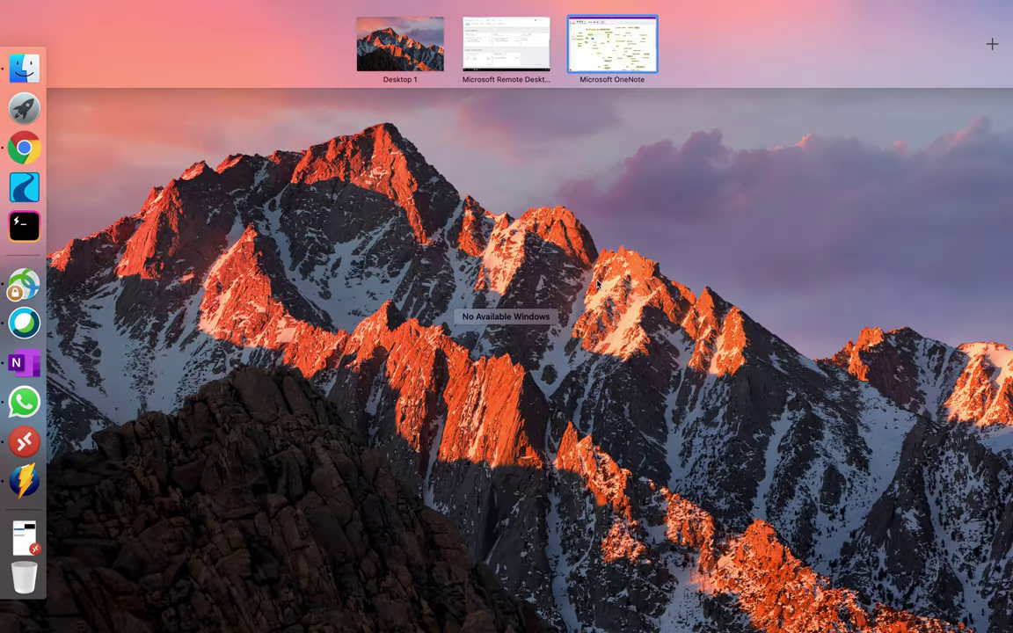
click(515, 58)
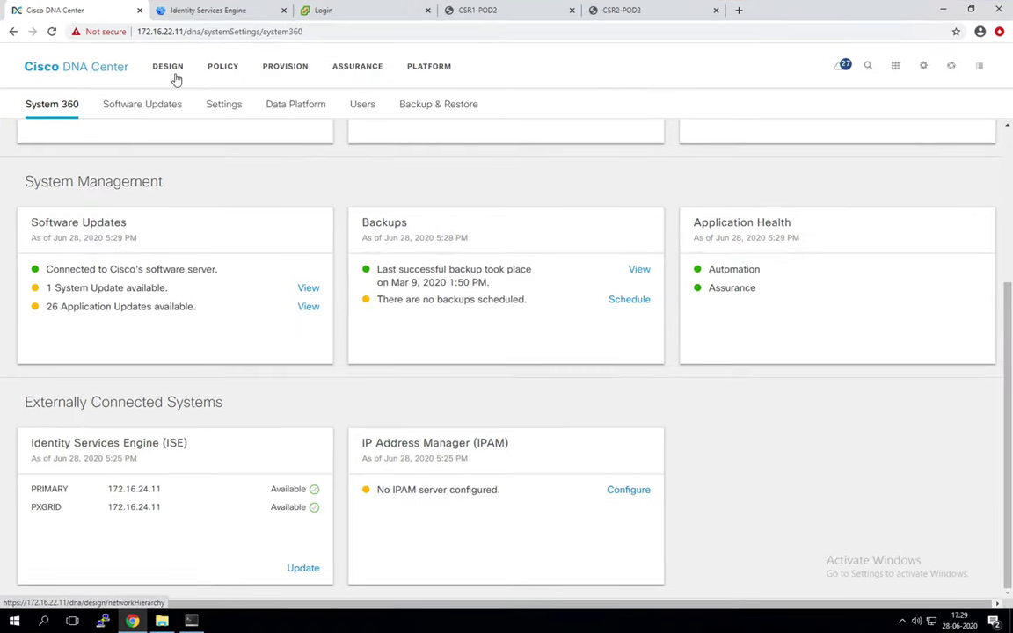
Step: Go to the DNA Center Home page and confirm via Help > About the version is 1.3.3.1
click(95, 68)
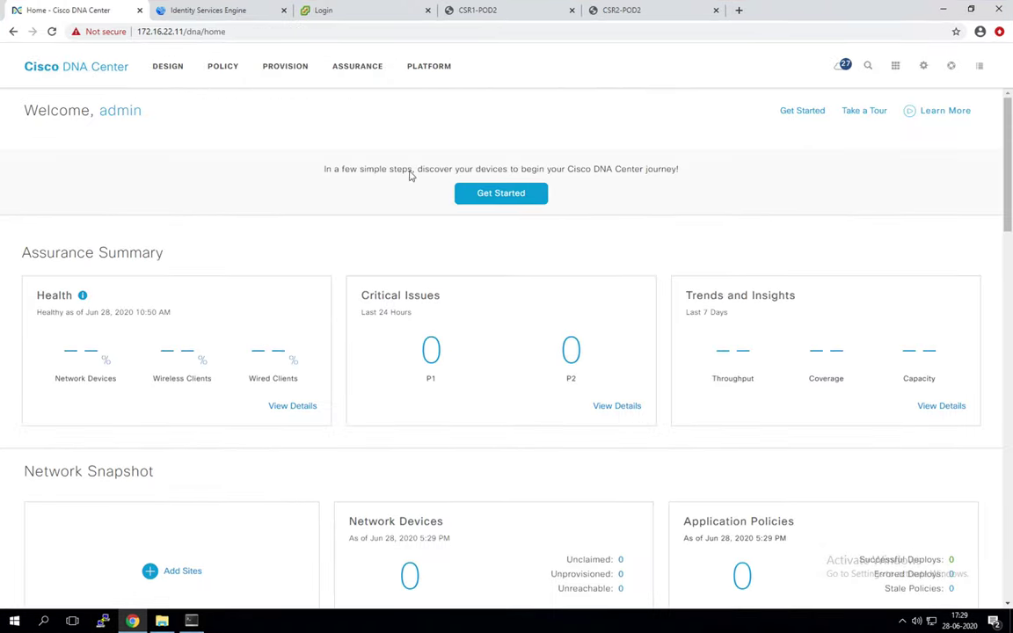
scroll(283, 158, down, 5)
scroll(283, 159, down, 8)
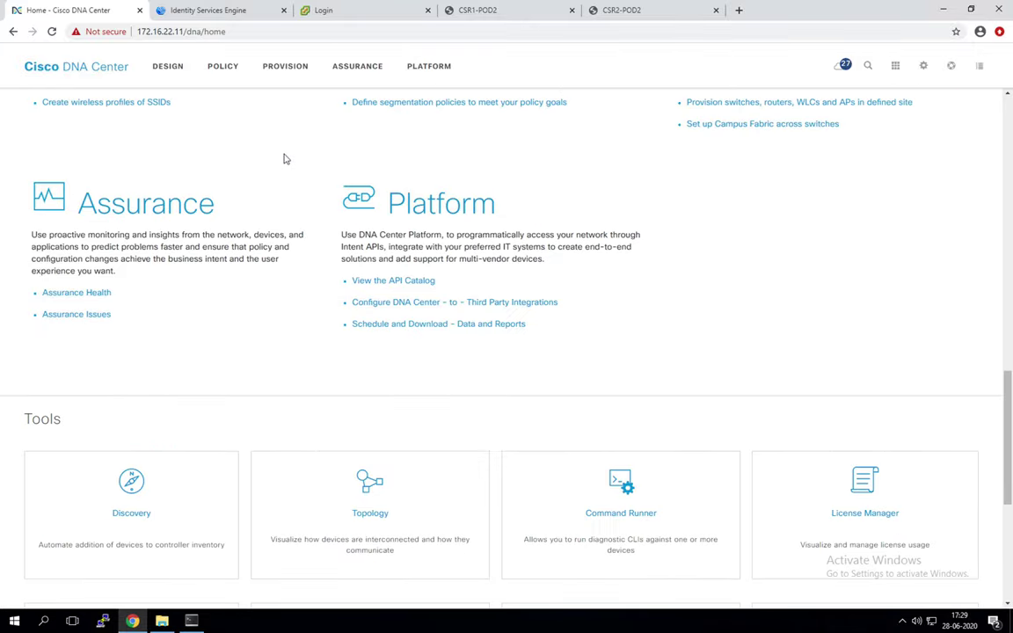
scroll(284, 160, up, 15)
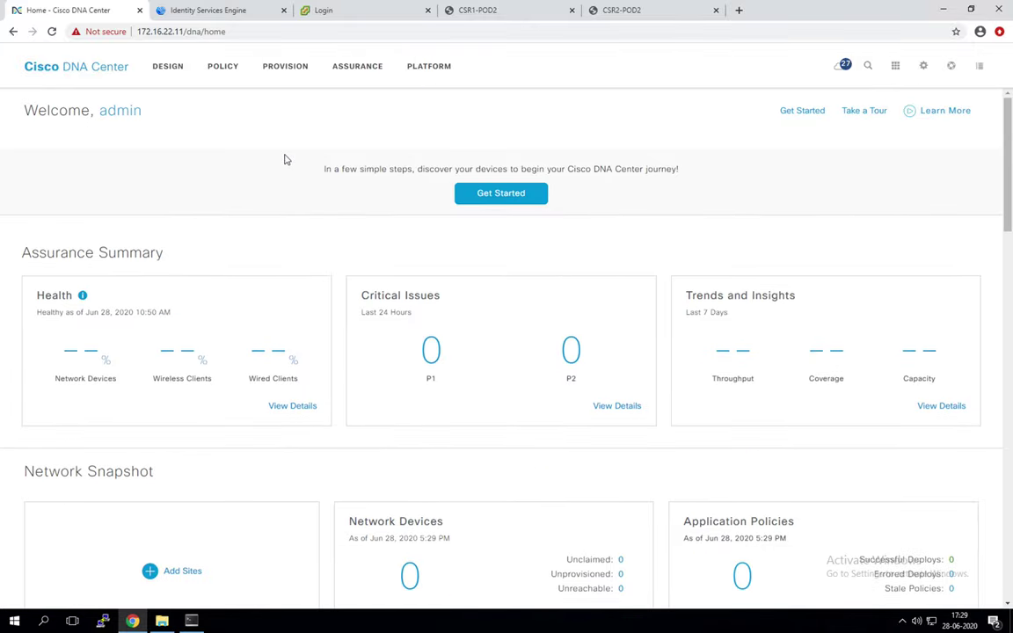
scroll(281, 167, down, 1)
click(952, 67)
click(887, 99)
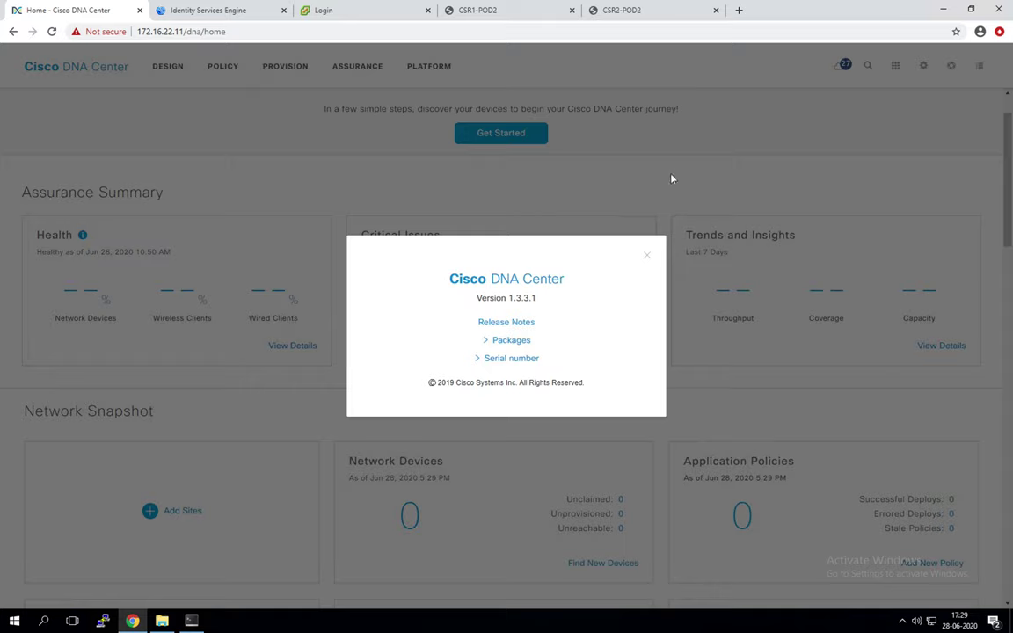
click(646, 260)
Step: Scroll through the Home page sections down to the Network Configuration heading
scroll(426, 151, down, 2)
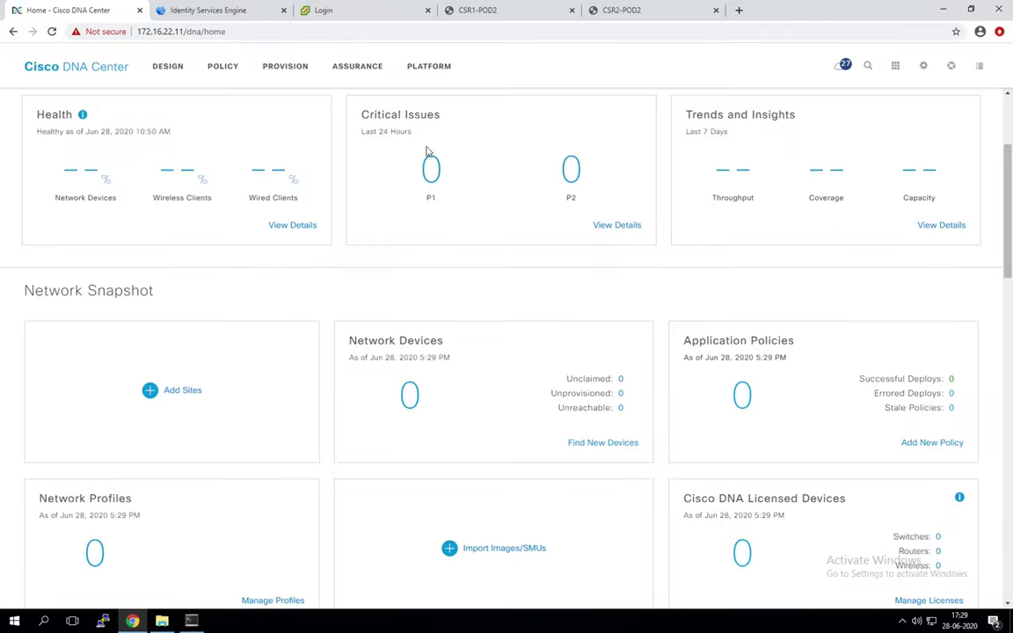
scroll(426, 151, down, 4)
scroll(428, 152, up, 6)
scroll(428, 153, down, 2)
scroll(428, 153, up, 2)
drag(164, 252, 4, 249)
scroll(203, 161, down, 6)
scroll(203, 164, down, 5)
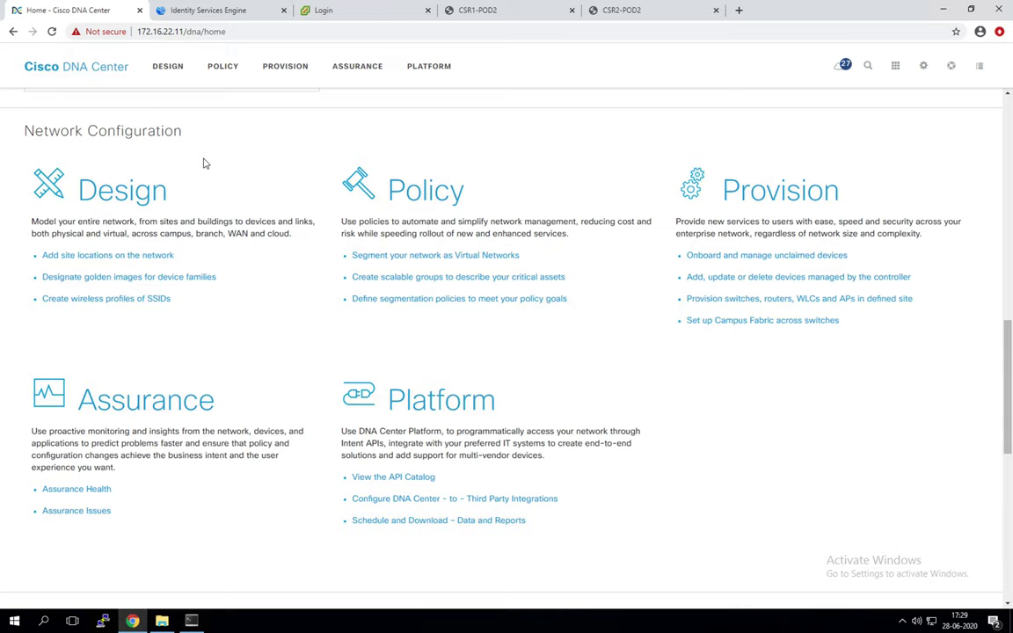
drag(183, 131, 23, 130)
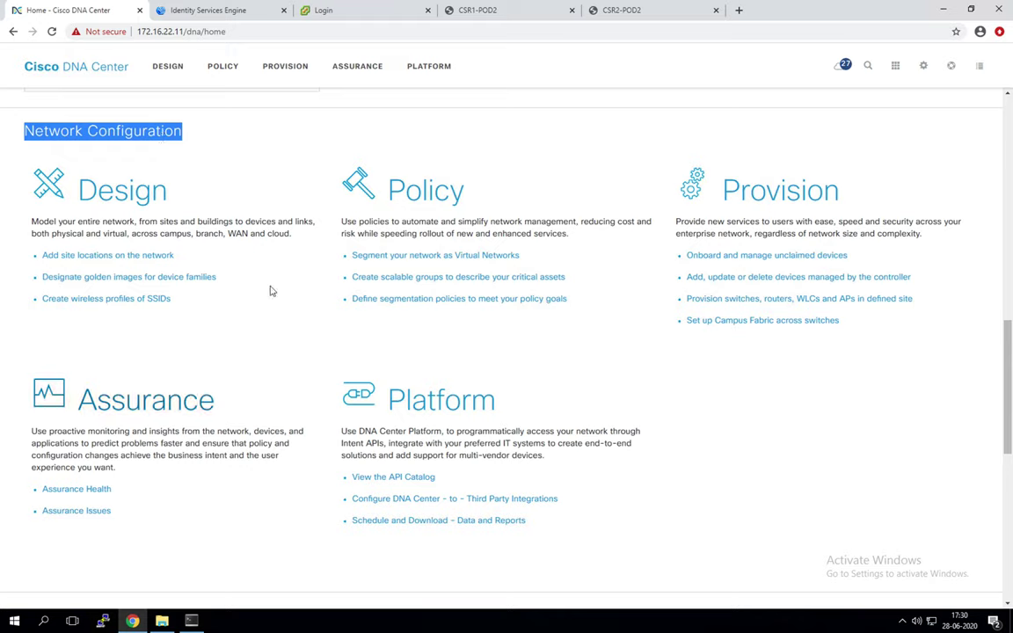
click(879, 390)
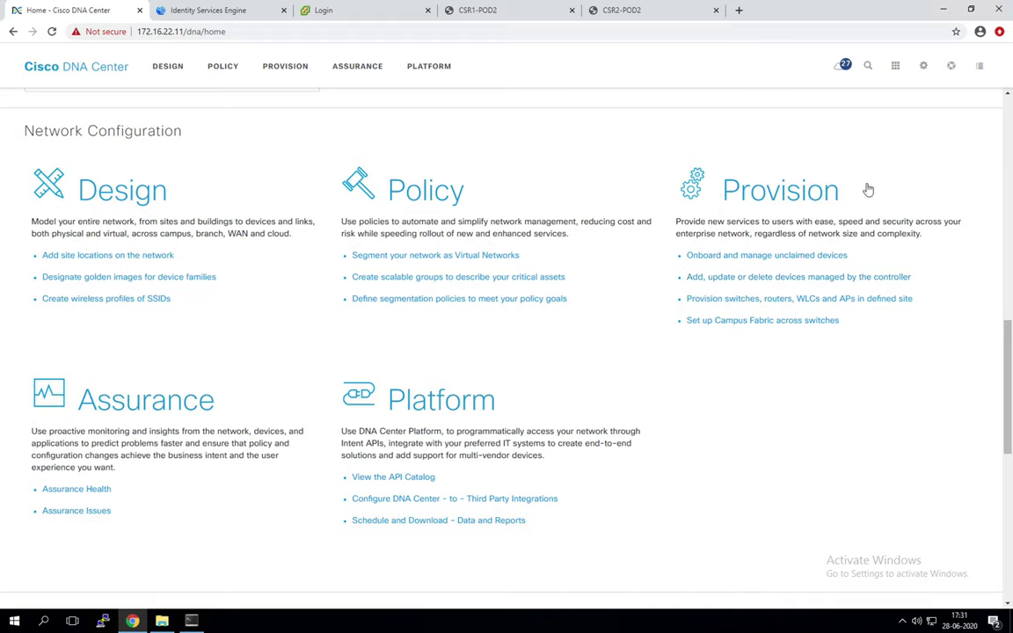
click(873, 342)
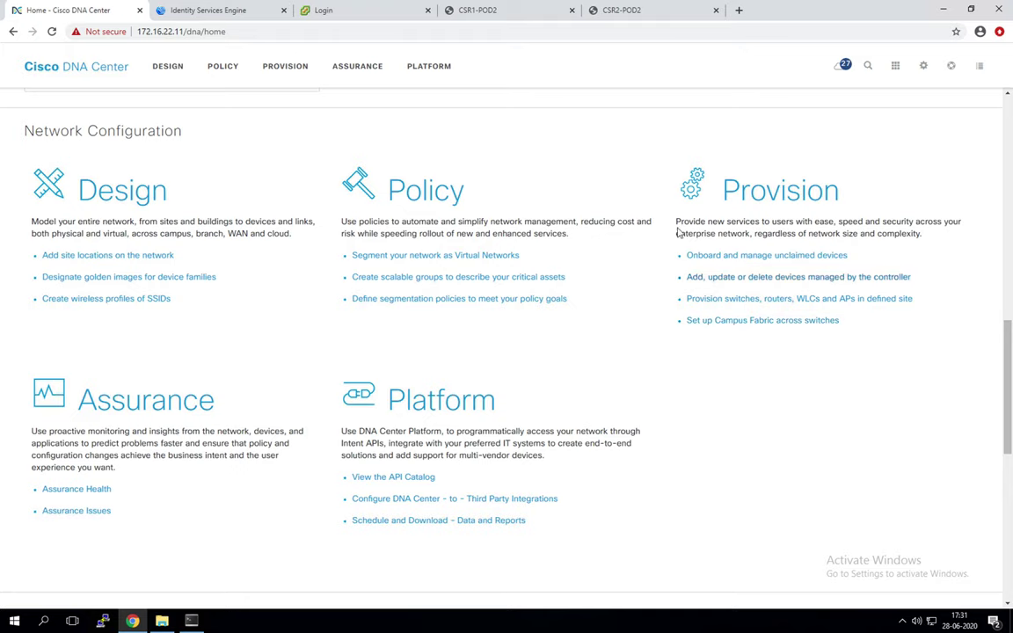
scroll(830, 278, down, 2)
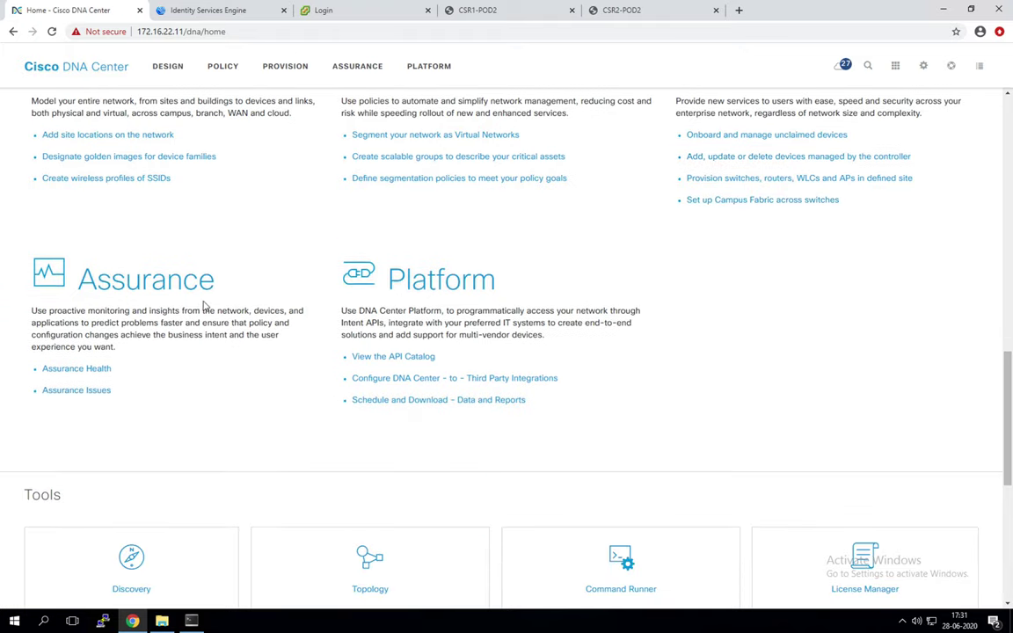
scroll(203, 306, down, 2)
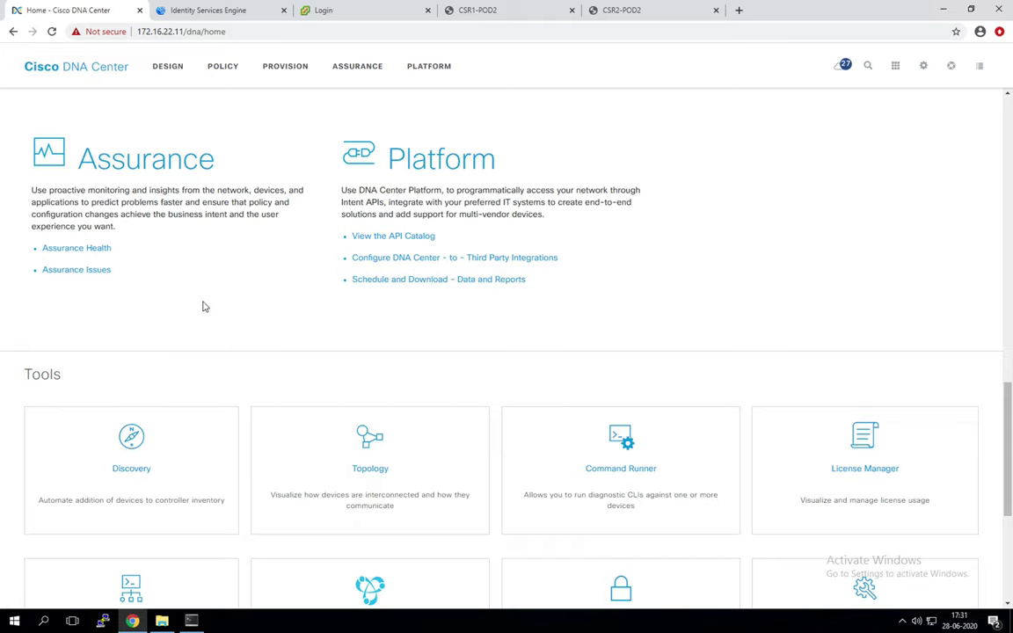
scroll(201, 303, up, 2)
scroll(203, 304, down, 7)
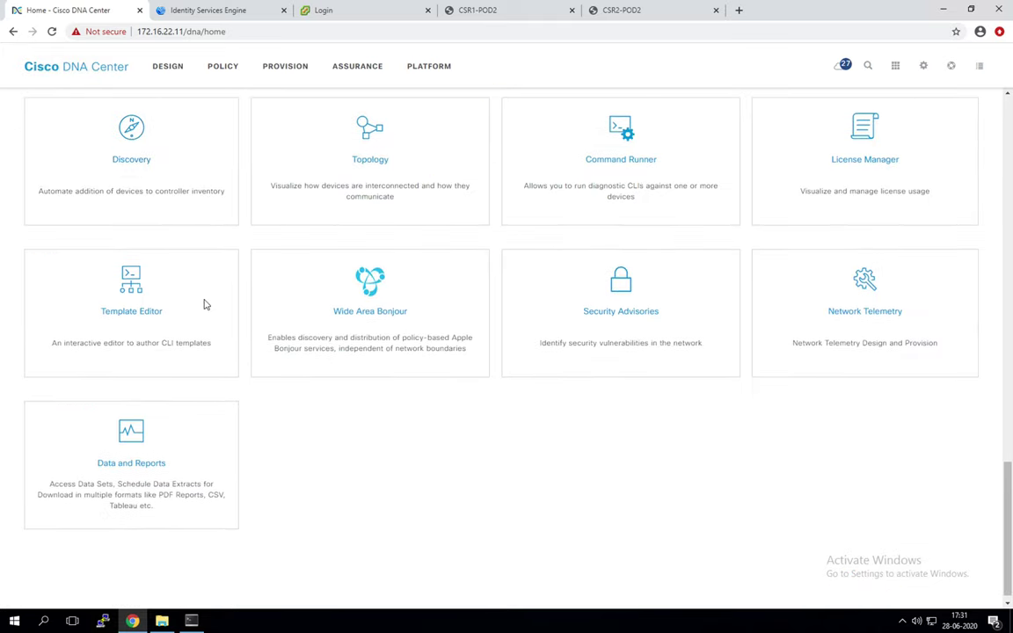
scroll(203, 305, up, 1)
drag(54, 123, 11, 118)
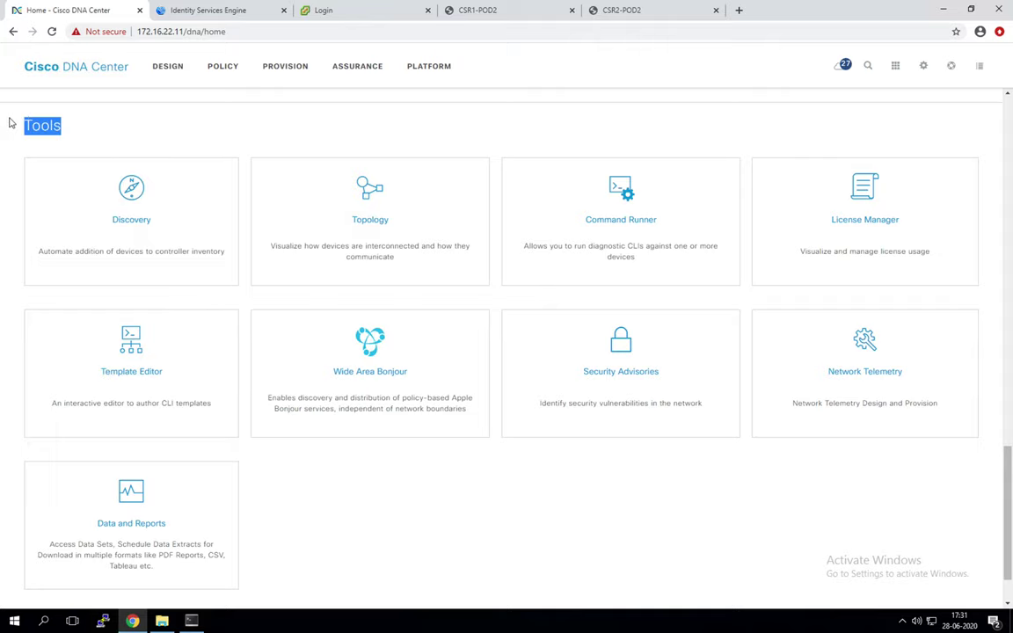
click(753, 479)
scroll(751, 480, down, 1)
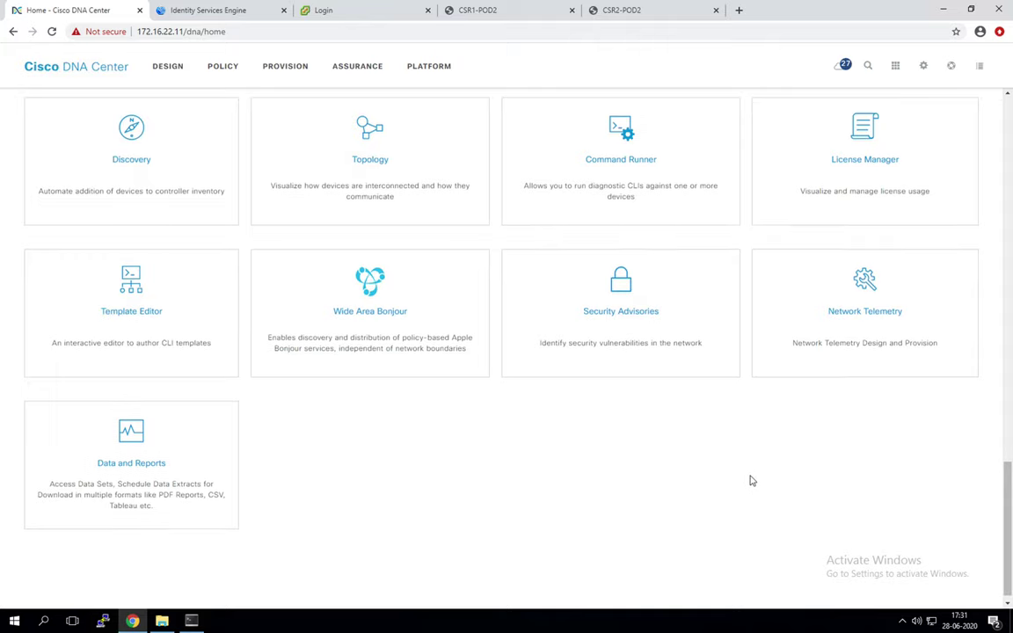
scroll(752, 480, up, 1)
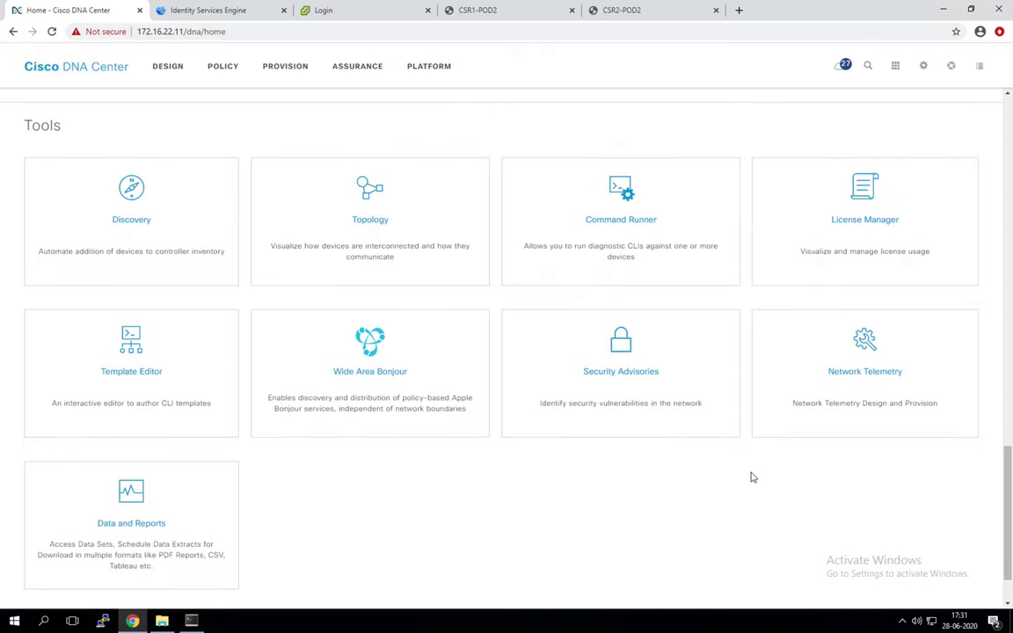
scroll(728, 387, up, 5)
scroll(728, 382, down, 10)
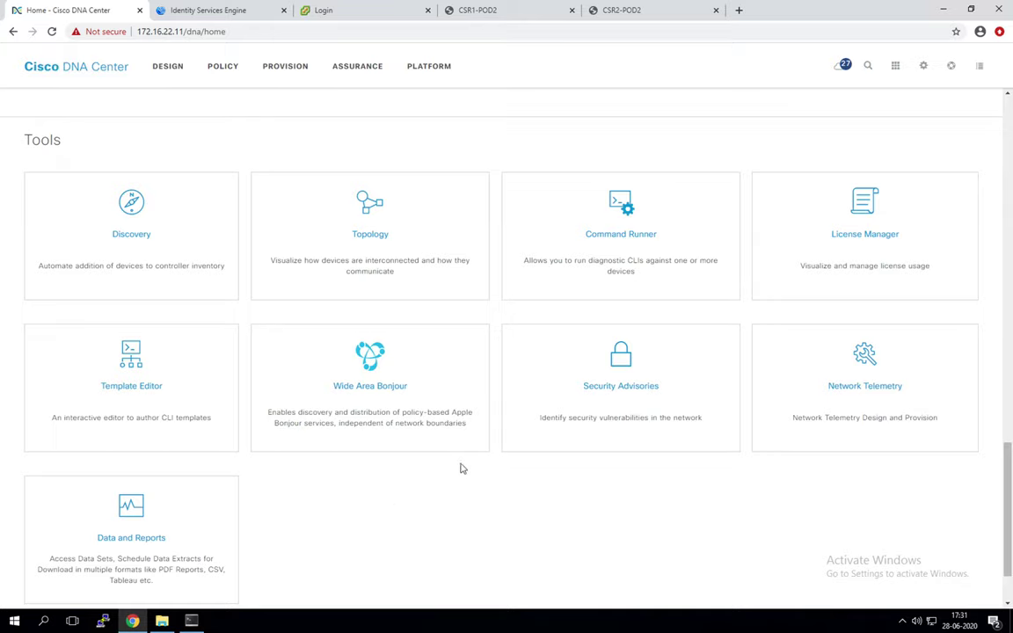
scroll(511, 459, down, 1)
scroll(519, 467, up, 2)
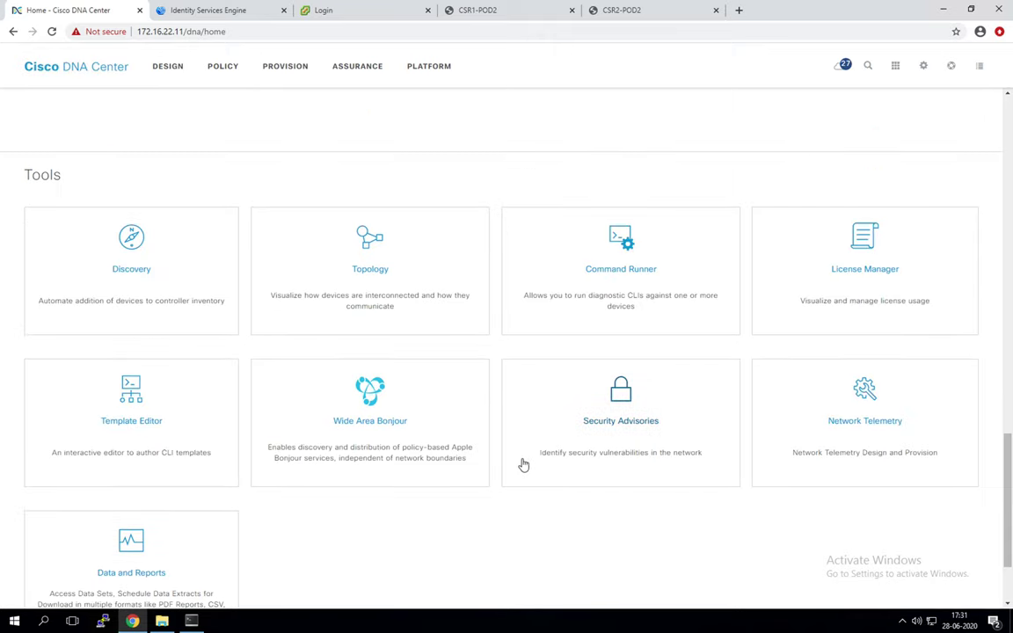
scroll(523, 464, down, 1)
scroll(523, 464, up, 1)
Step: Open the Discovery dashboard from Tools, then switch to OneNote via the dock
click(133, 268)
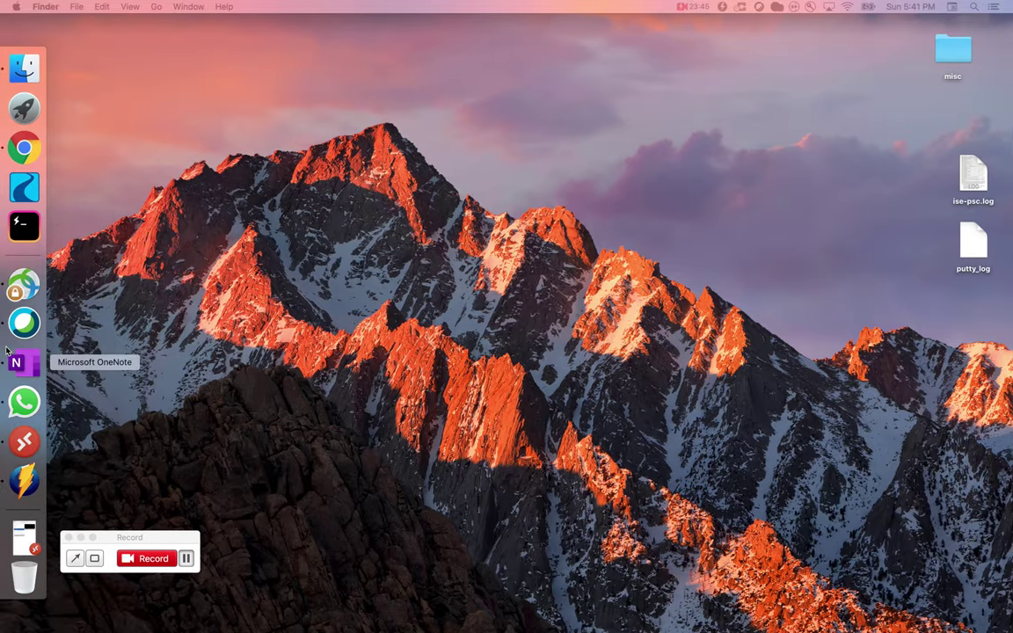
click(6, 349)
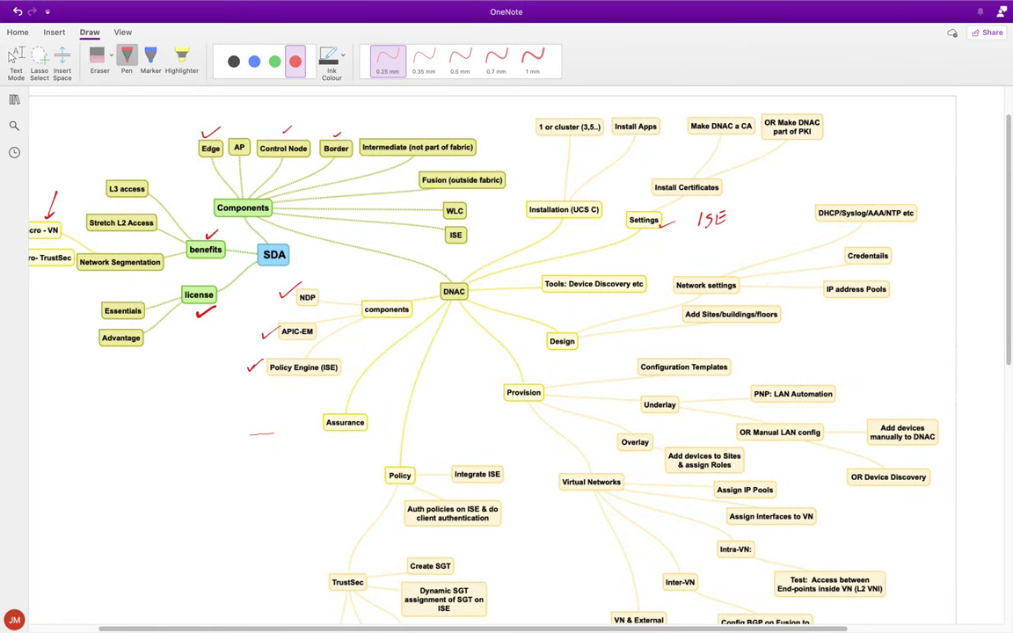
Step: Open the SDA Topology page from OneNote's notebook page list and scroll through it
click(14, 101)
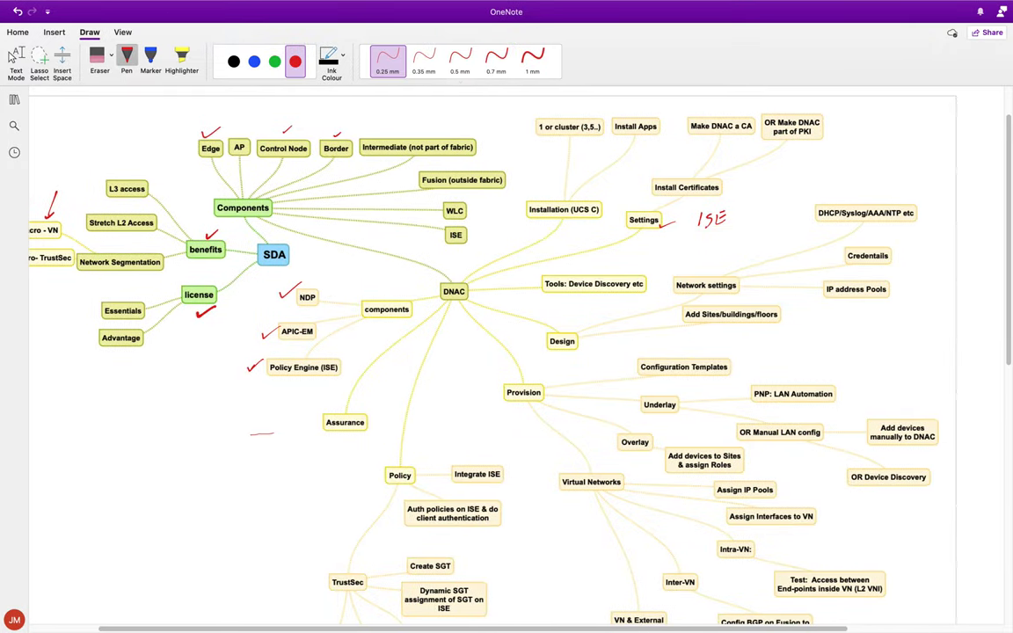
click(14, 99)
click(250, 146)
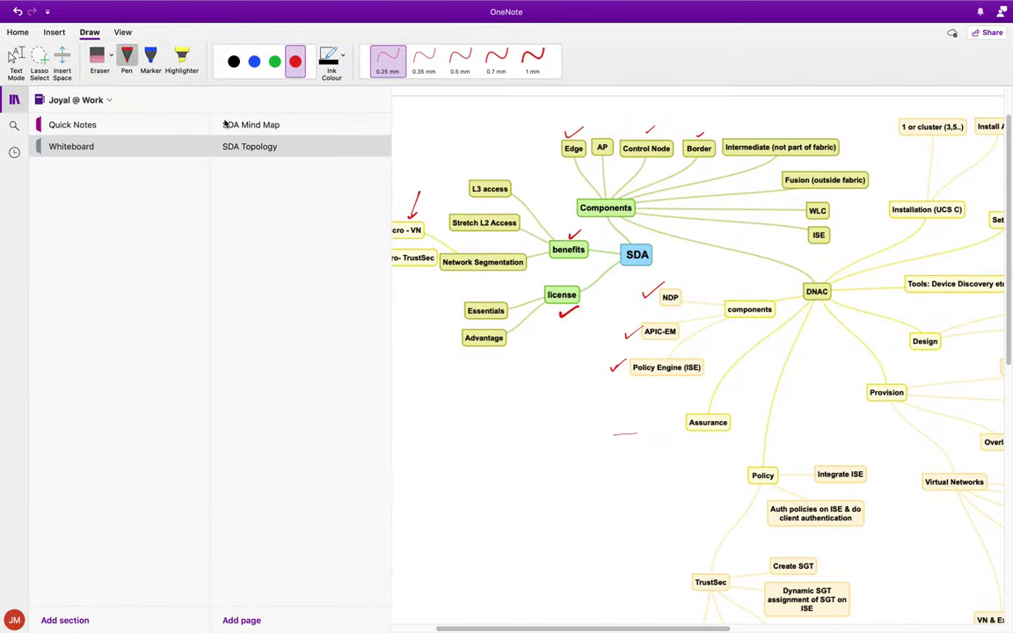
click(14, 99)
scroll(390, 326, down, 1)
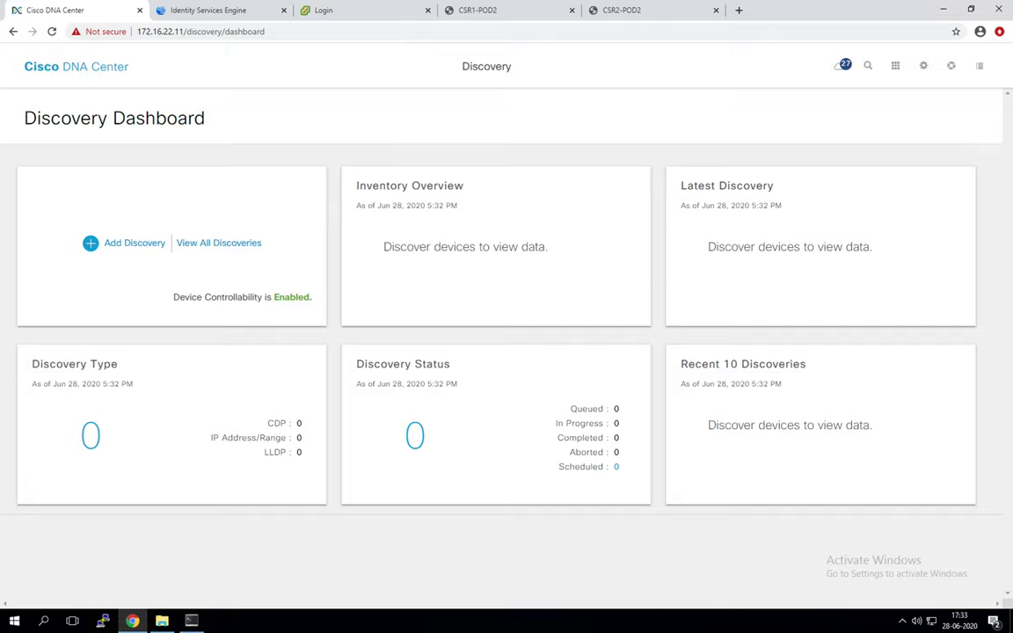
Step: Add a new discovery with the name pod2-BR-discovery pasted in, then bring up SuperPuTTY
click(138, 244)
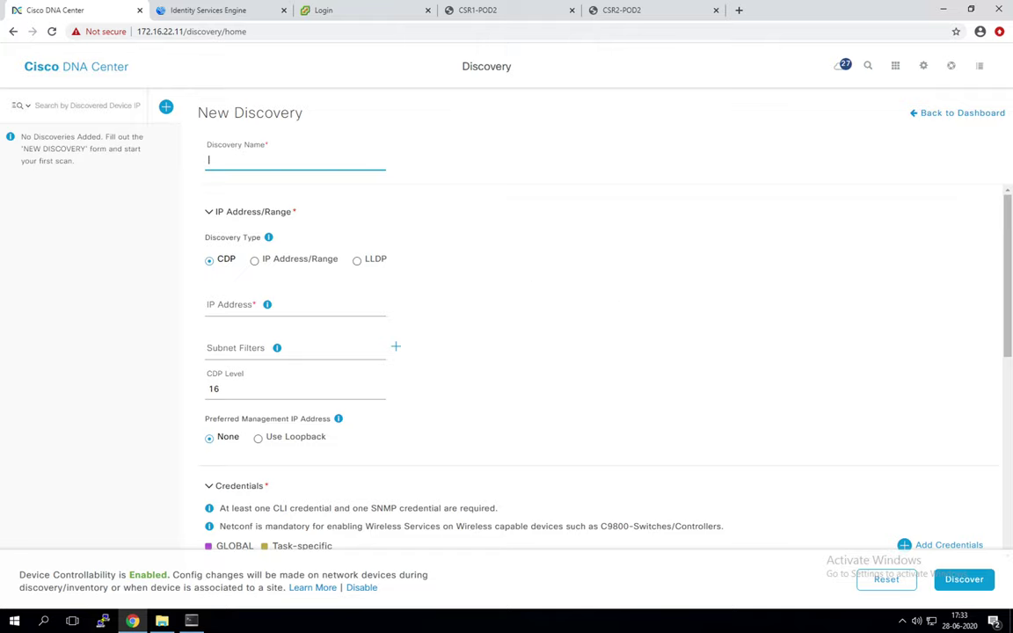
click(272, 163)
text(pod2-BR-discovery)
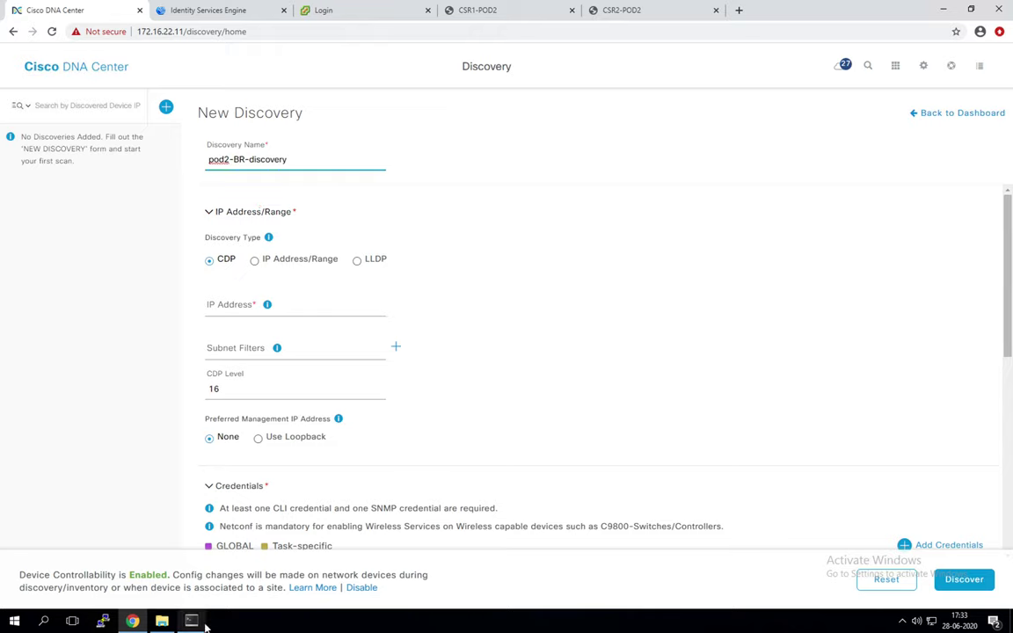
click(191, 621)
Step: Check the four switch console sessions, then settle on the BorderSw1_MgmtIP console
click(79, 67)
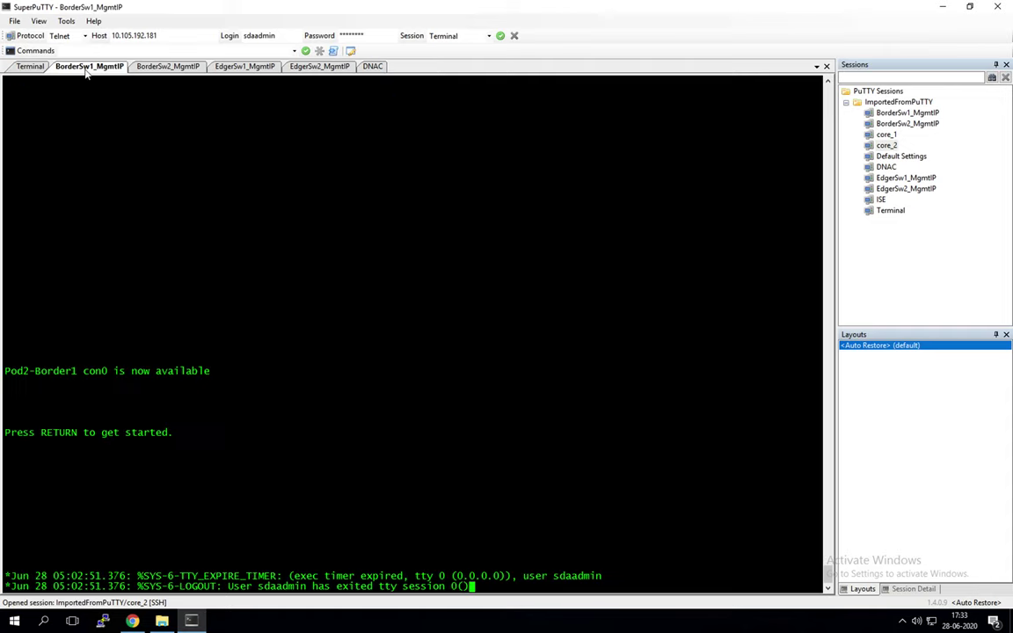
click(163, 68)
click(237, 68)
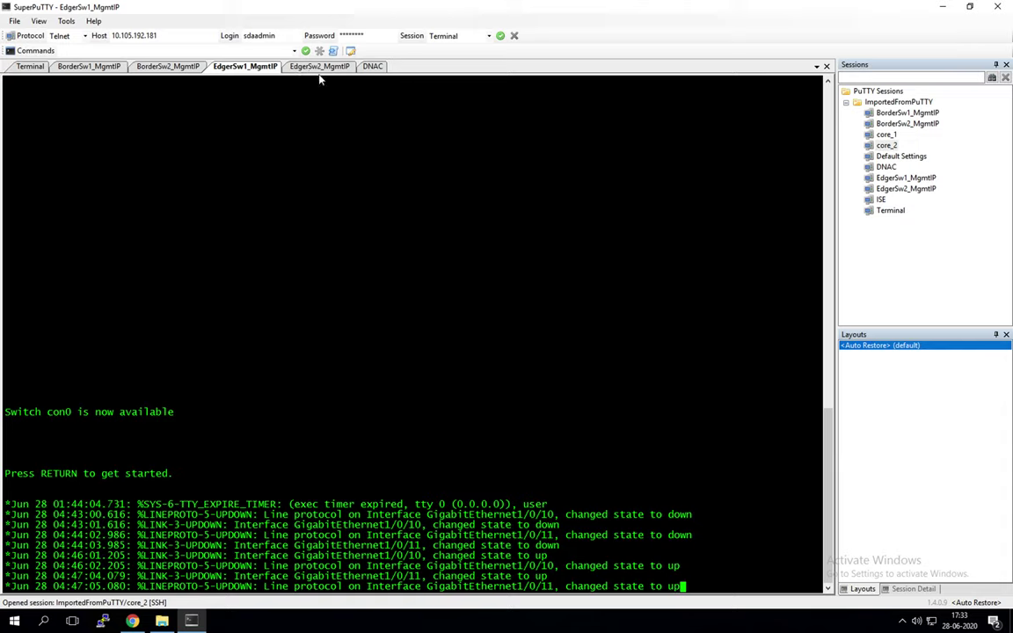
click(299, 69)
click(88, 67)
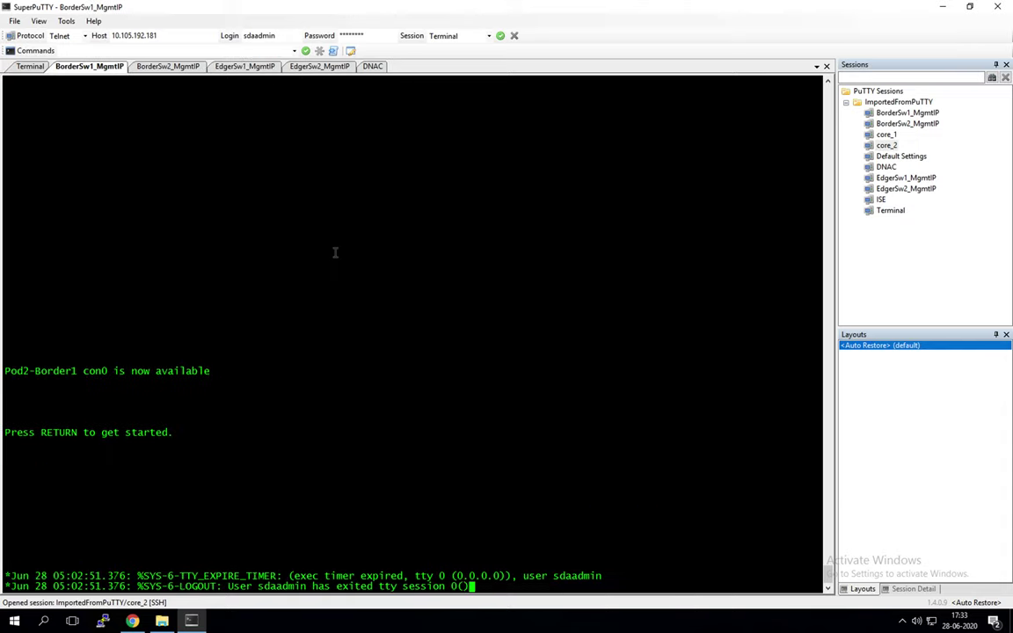
Step: Log into Pod2-Border1 and enter privileged exec mode with the enable password
key(Return)
key(Return)
text(sdadmin)
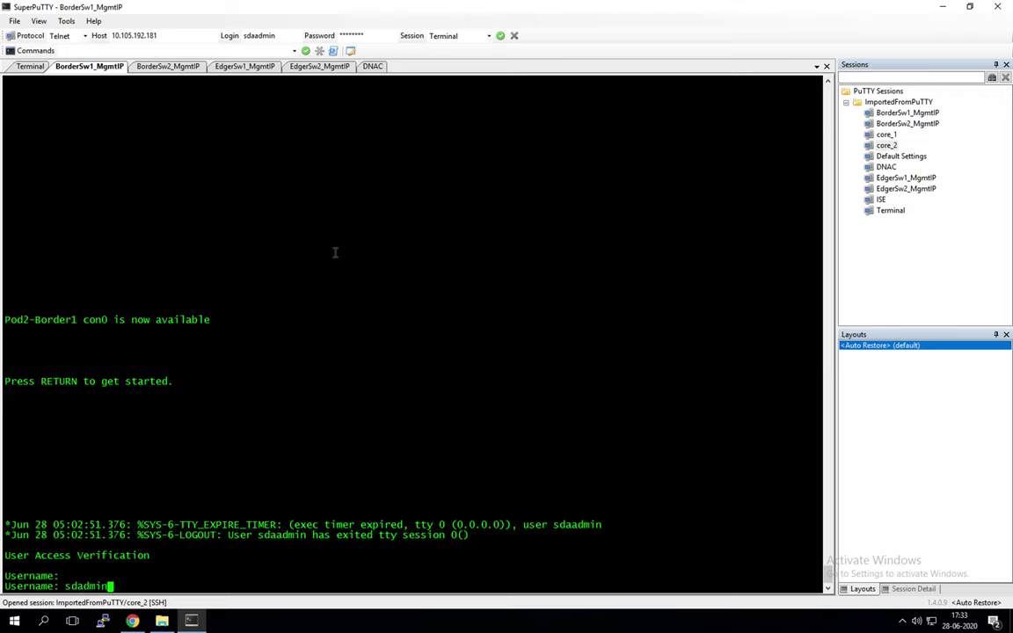
key(Return)
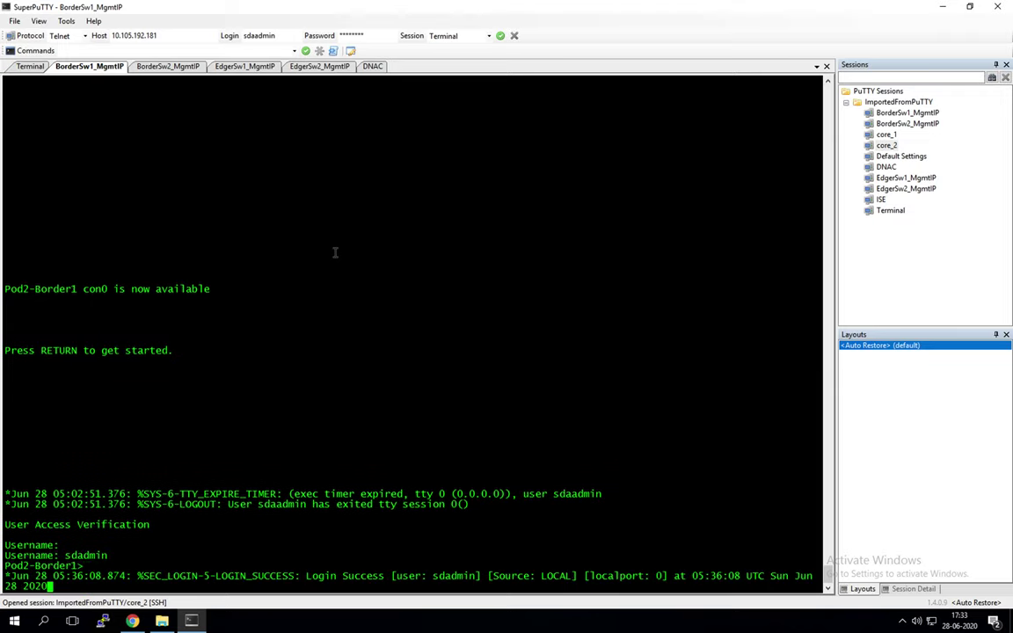
key(Return)
text(en)
key(Return)
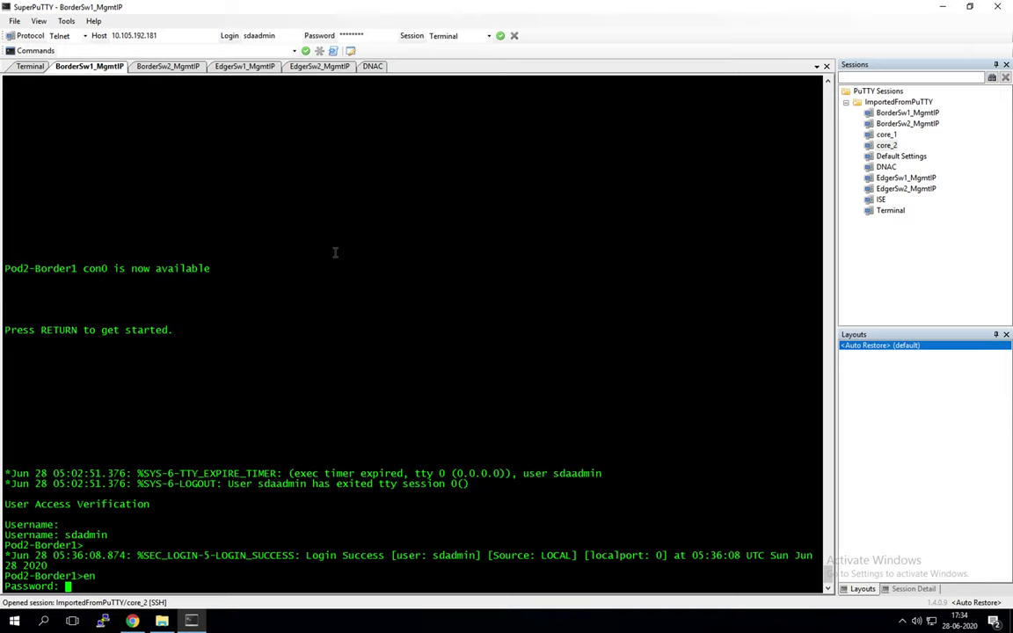
key(Return)
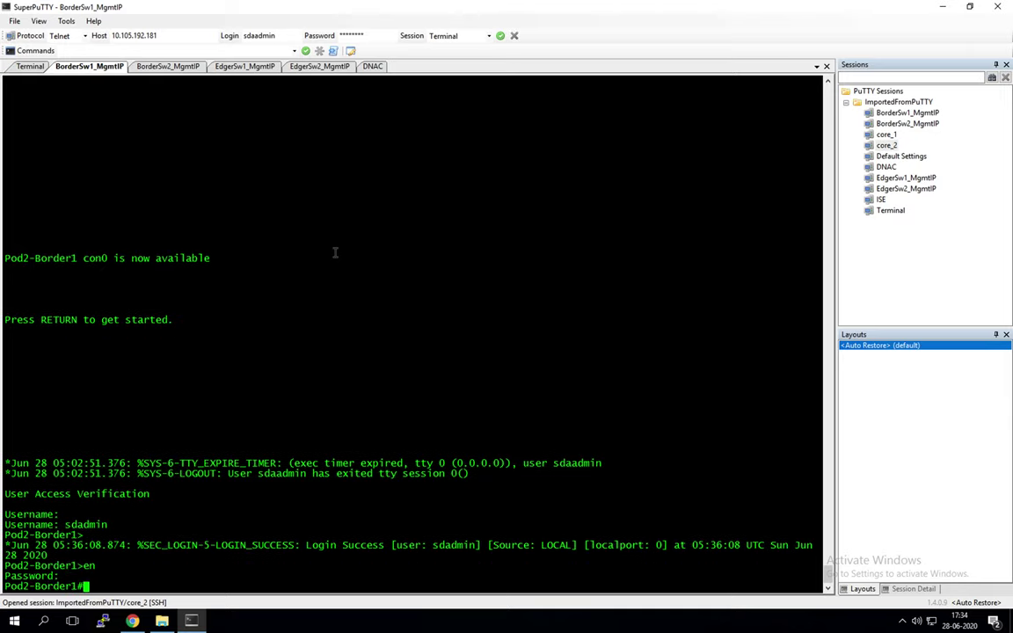
key(Return)
key(Return)
Step: Run show ip int br, noting Vlan911 at 192.2.100.250 and Loopback1 at 192.2.100.245
text(show ip)
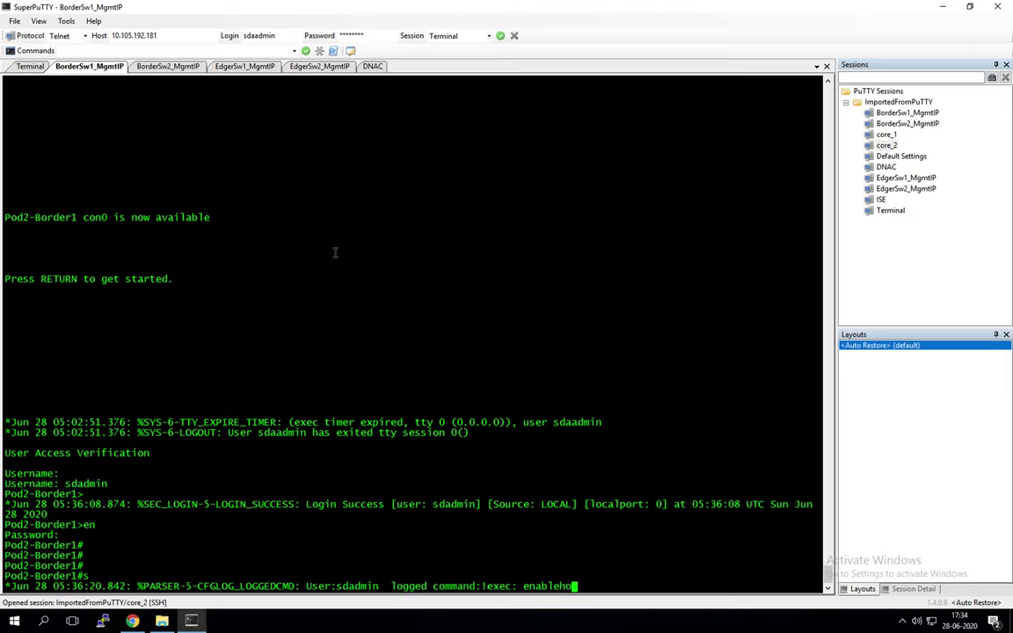
text( int br)
key(Return)
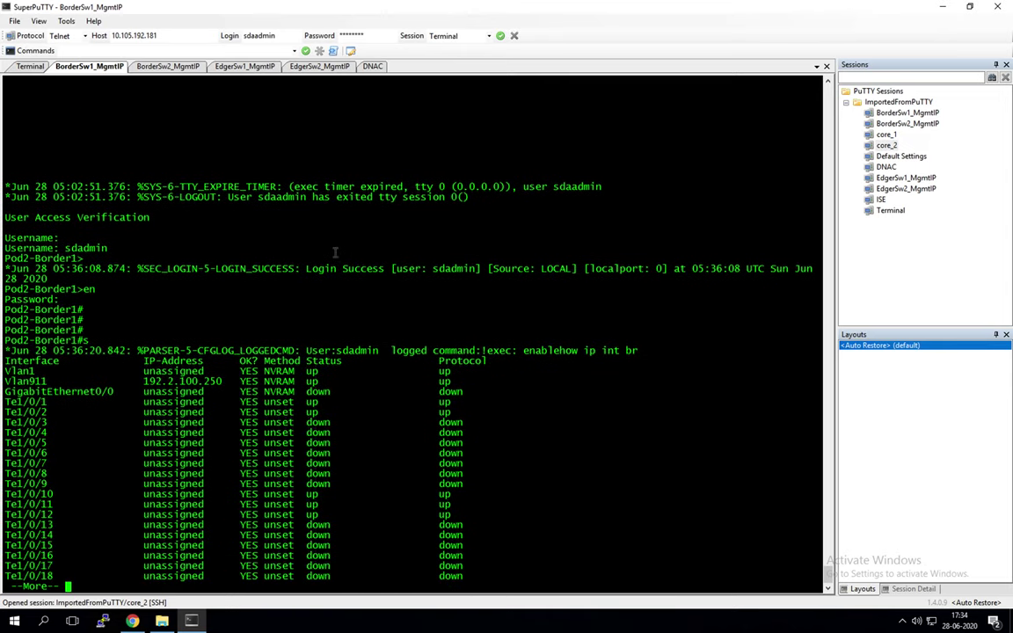
drag(138, 381, 220, 381)
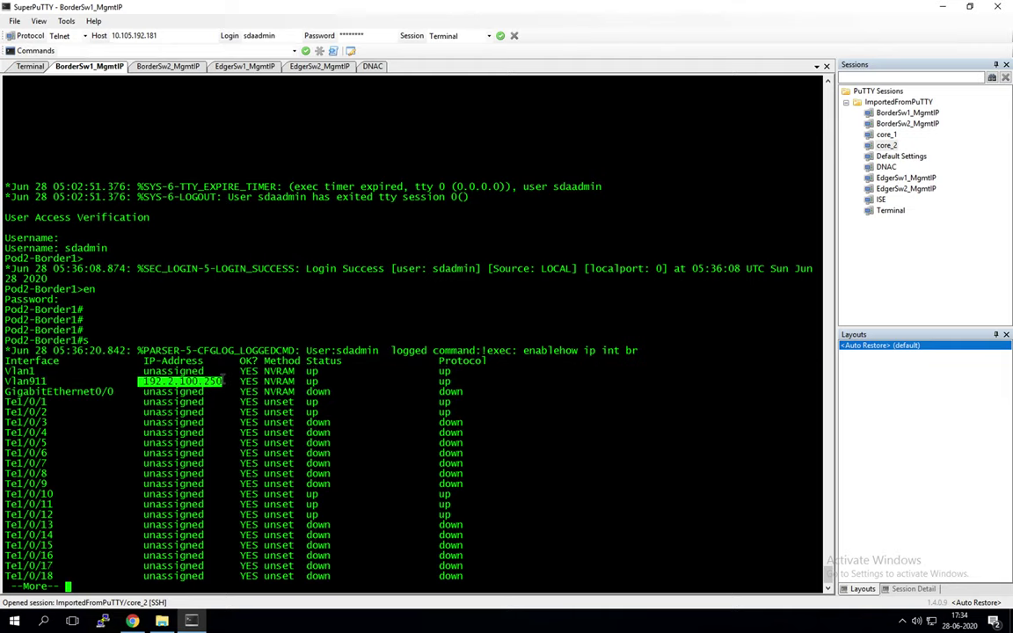
click(573, 445)
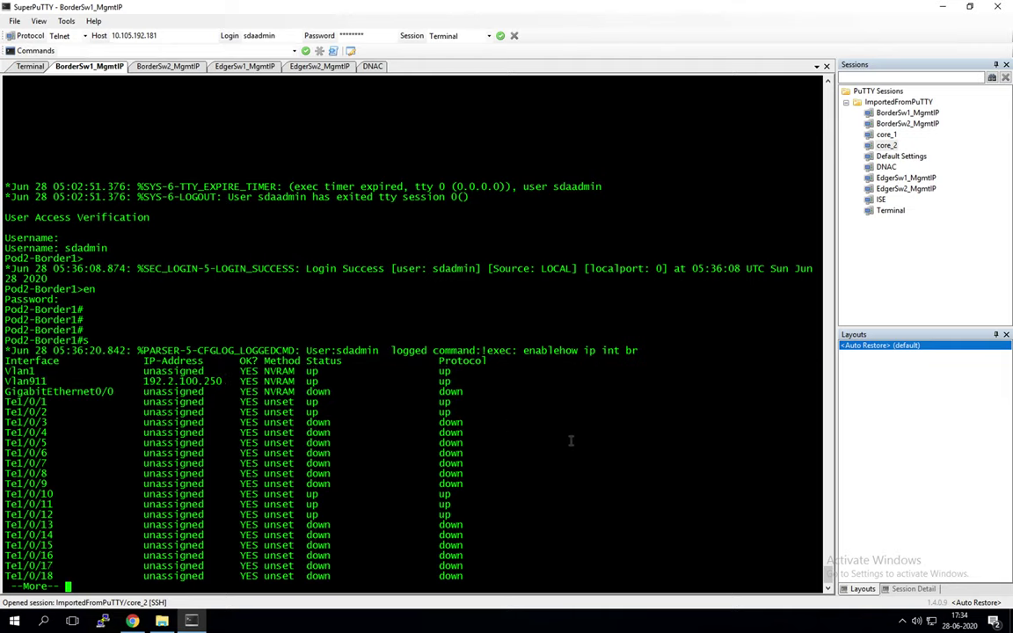
key(Return)
key(Return)
key(Return)
key(Return)
key(Return)
key(Return)
key(Return)
key(Return)
key(Return)
key(Return)
key(Return)
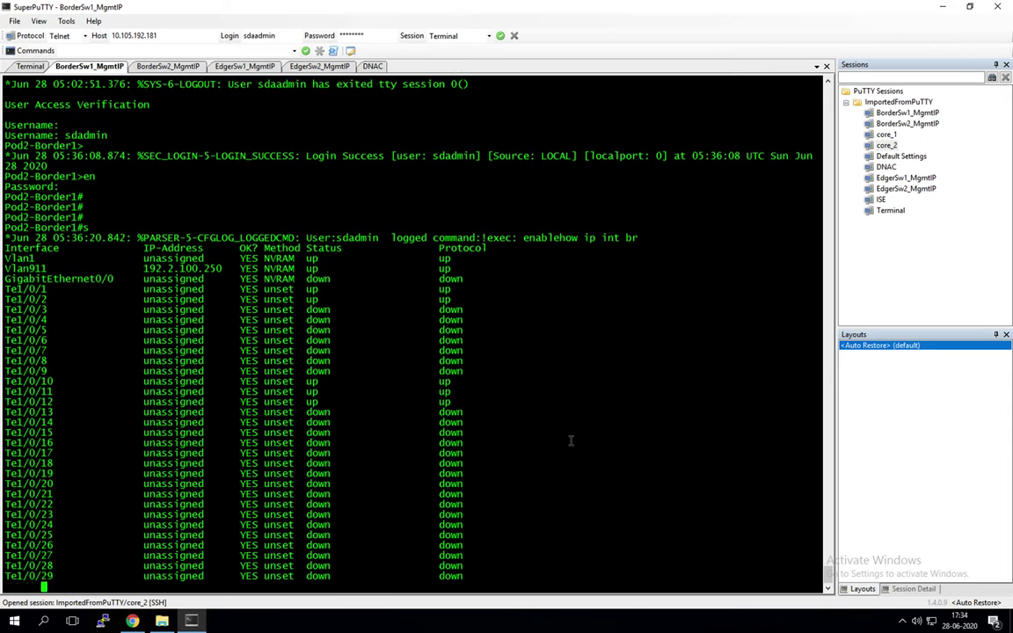
key(Return)
key(Return)
key(Return)
key(Return)
key(Return)
key(Return)
key(Return)
key(Return)
key(Return)
key(Return)
key(Return)
key(Return)
key(Return)
key(Return)
key(Return)
key(Return)
key(Return)
key(Return)
key(Return)
key(Return)
key(Return)
key(Return)
key(Return)
key(Return)
key(Return)
key(Return)
key(Return)
key(Return)
key(Return)
key(Return)
key(Return)
key(Return)
key(Return)
key(Return)
key(Return)
key(Return)
key(Return)
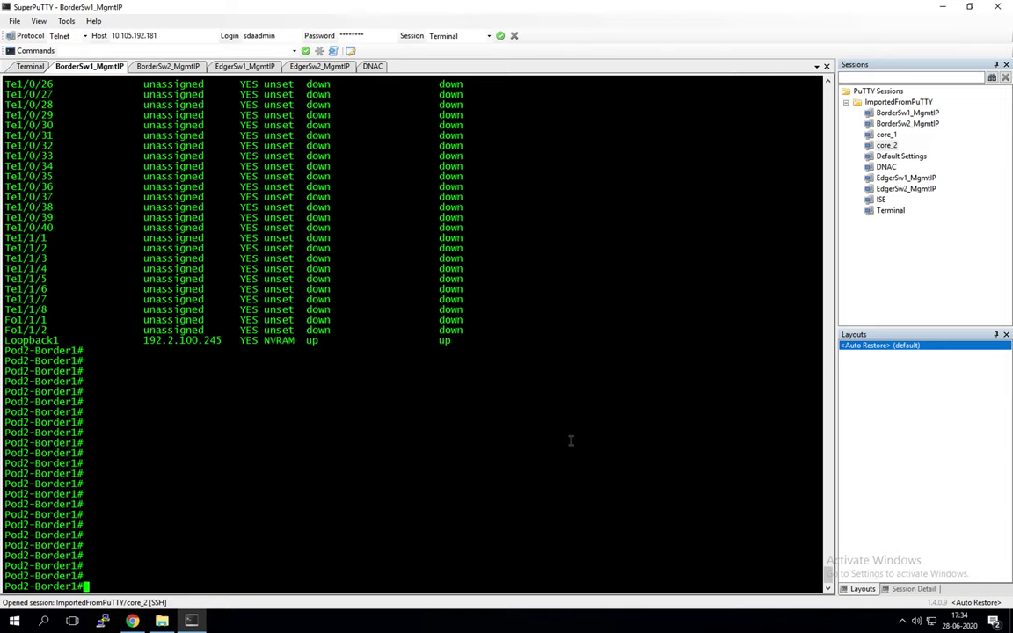
drag(132, 340, 371, 343)
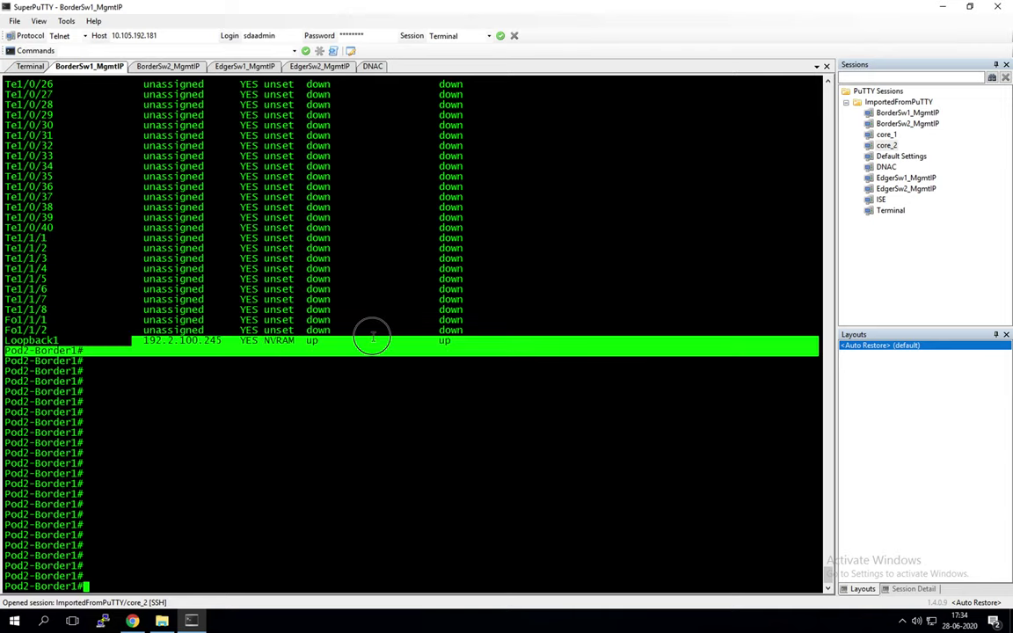
Step: Run show run on Pod2-Border1 to display its running configuration
scroll(445, 339, up, 20)
scroll(445, 340, down, 10)
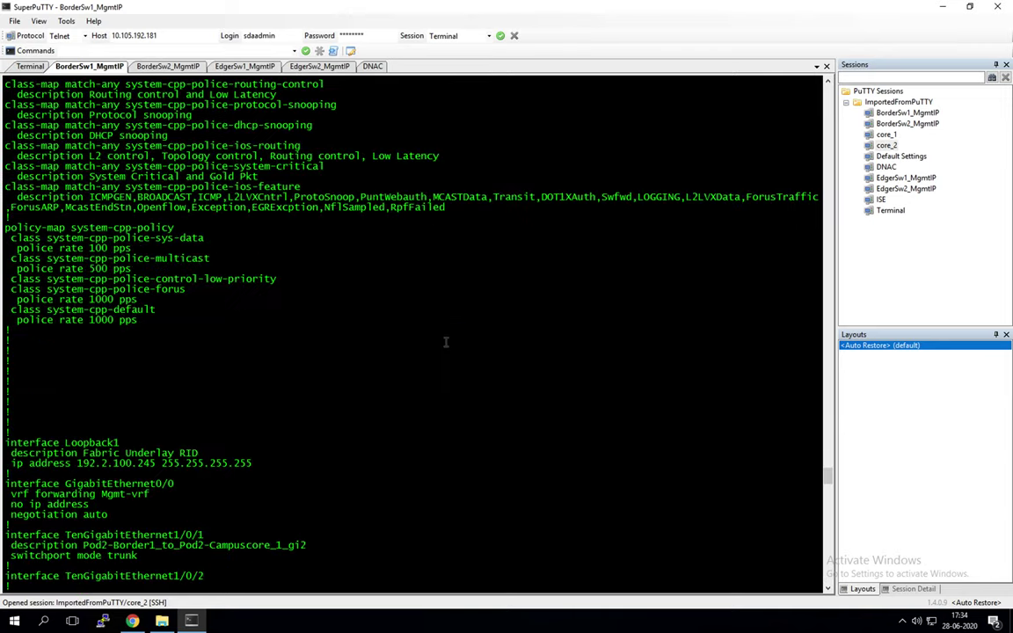
scroll(445, 342, down, 20)
click(484, 398)
text(shop)
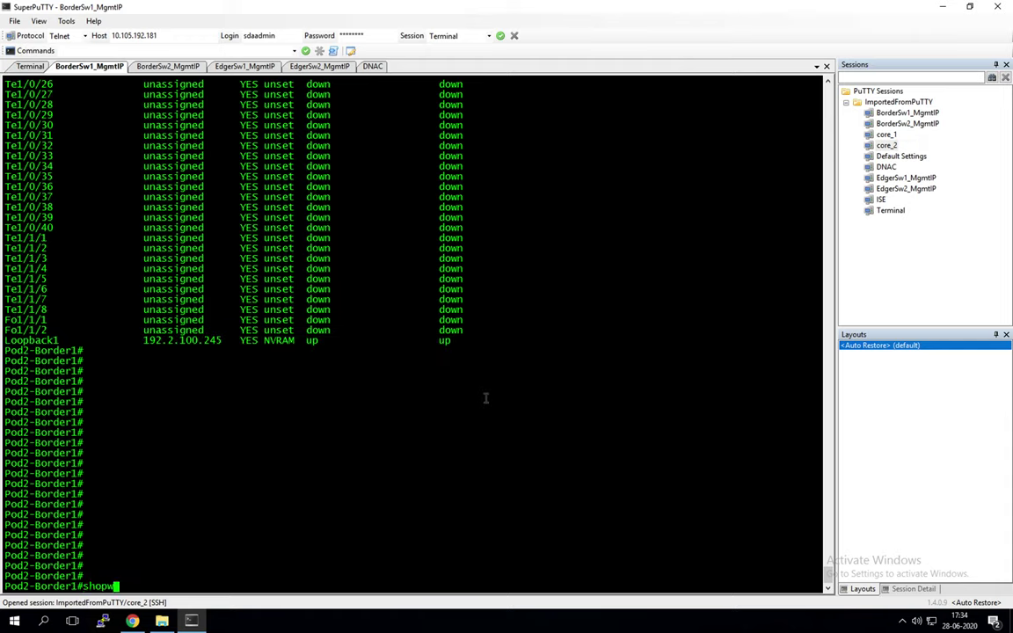
key(BackSpace)
text(w run)
key(Return)
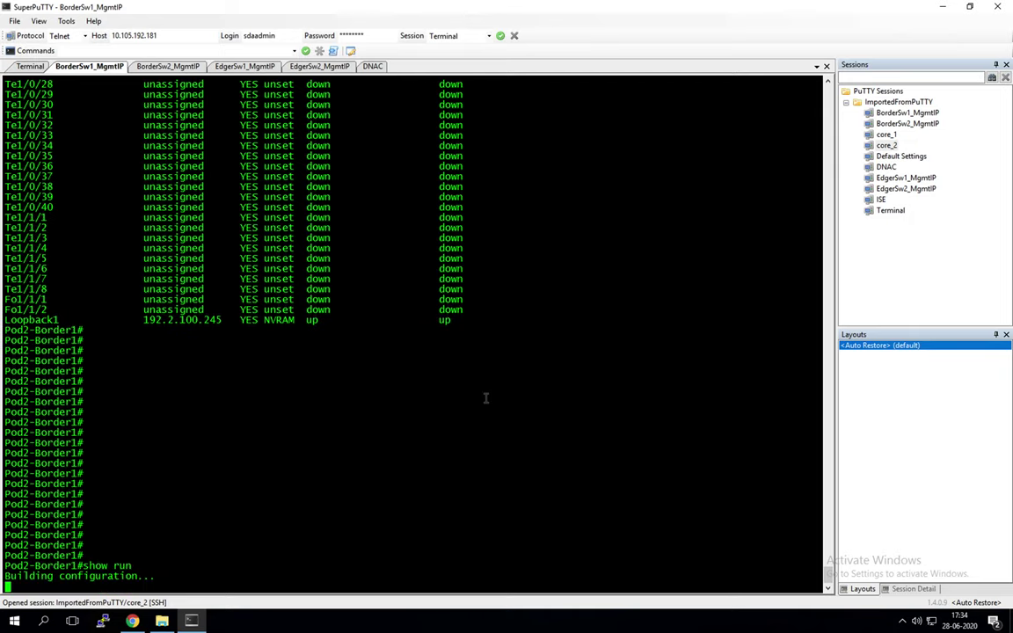
Step: Page through the running config from aaa settings down past the interface section
key(Return)
key(Return)
key(Return)
key(Return)
key(Return)
key(Return)
key(Return)
key(Return)
key(Return)
key(Return)
key(Return)
key(Return)
key(Return)
key(Return)
key(Return)
key(Return)
key(Return)
key(Return)
key(Return)
key(Return)
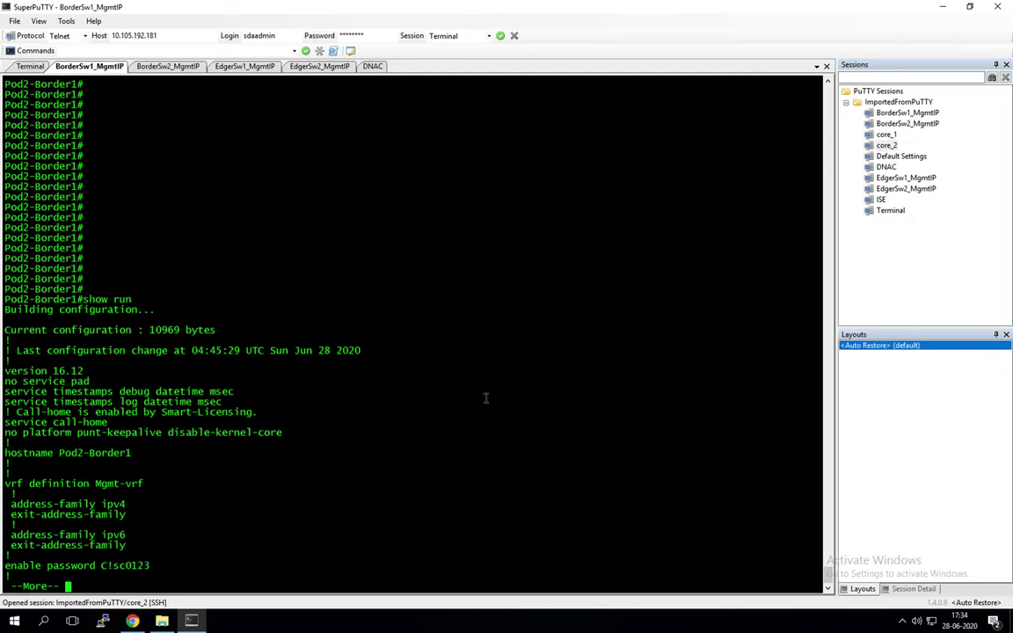
key(Return)
key(Return)
key(Return)
key(Return)
key(Return)
key(Return)
key(Return)
key(Return)
key(Return)
key(Return)
key(Return)
key(Return)
key(Return)
key(Return)
key(Return)
key(Return)
key(Return)
key(Return)
key(Return)
key(Return)
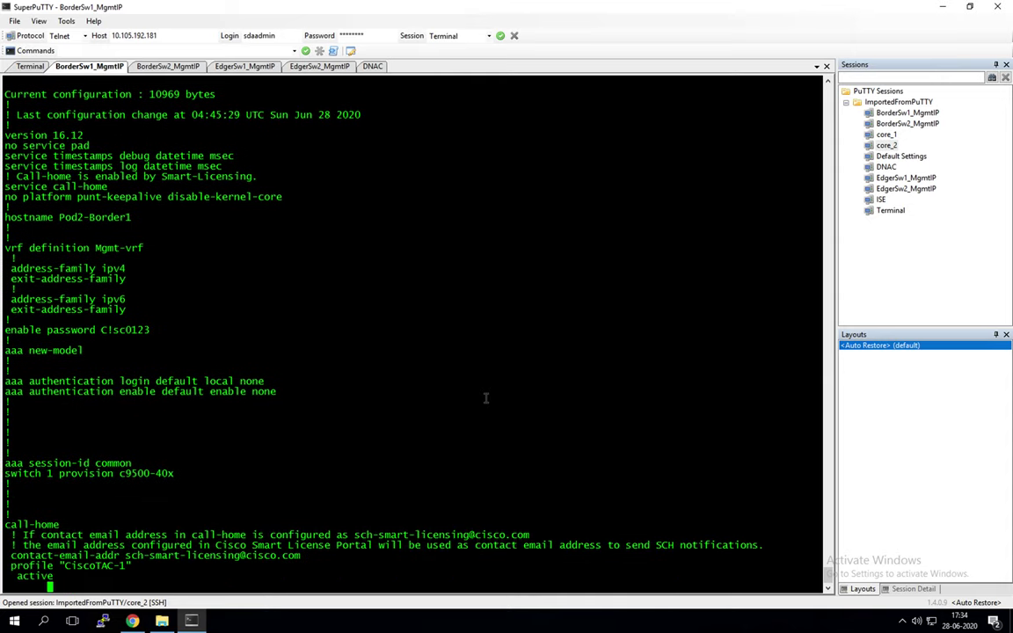
key(Return)
key(Return)
key(Return)
key(Return)
key(Return)
key(Return)
key(Return)
key(Return)
key(Return)
key(Return)
key(Return)
key(Return)
key(Return)
key(Return)
key(Return)
key(Return)
key(Return)
key(Return)
key(Return)
key(Return)
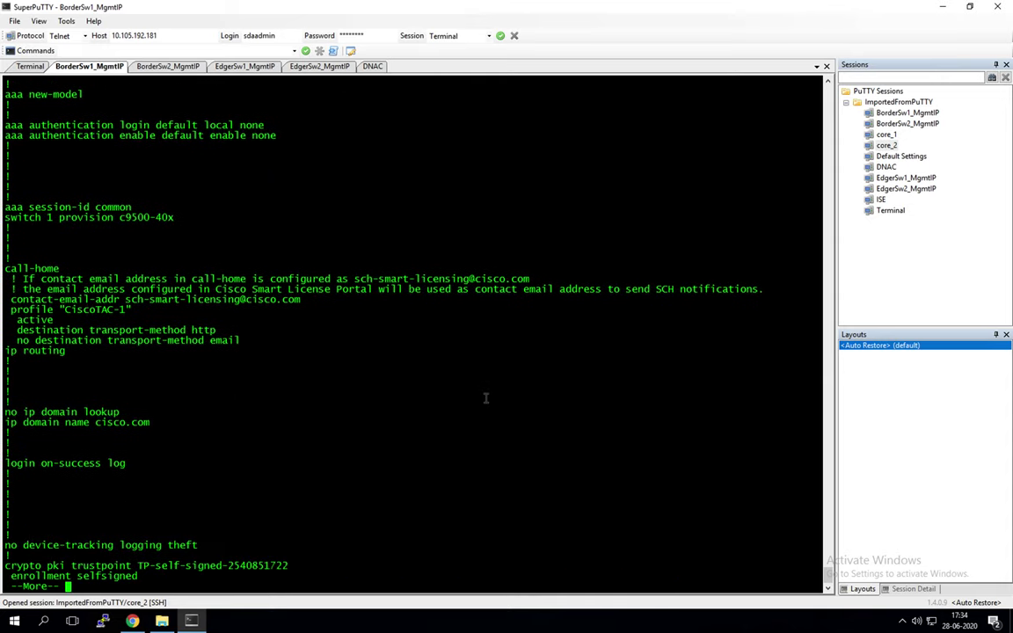
key(Return)
key(Return)
key(Return)
key(Return)
key(Return)
key(Return)
key(Return)
key(Return)
key(Return)
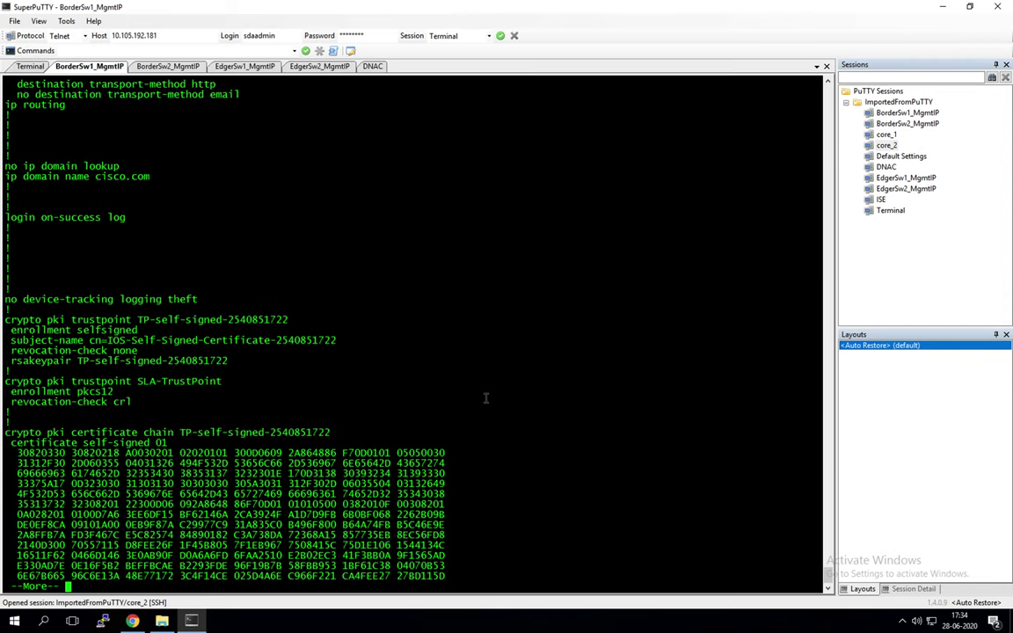
key(Return)
key(Return)
key(Return)
key(Return)
key(Return)
key(Return)
key(Return)
key(Return)
key(Return)
key(Return)
key(Return)
key(Return)
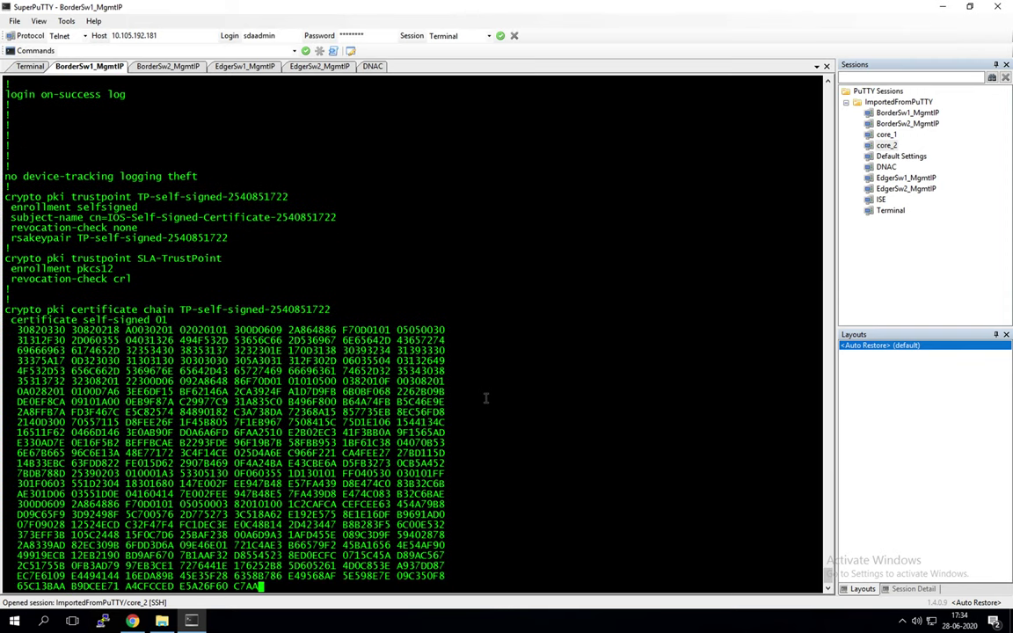
key(Return)
key(Return)
key(Return)
key(Return)
key(Return)
key(Return)
key(Return)
key(Return)
key(Return)
key(Return)
key(Return)
key(Return)
key(Return)
key(Return)
key(Return)
key(Return)
key(Return)
key(Return)
key(Return)
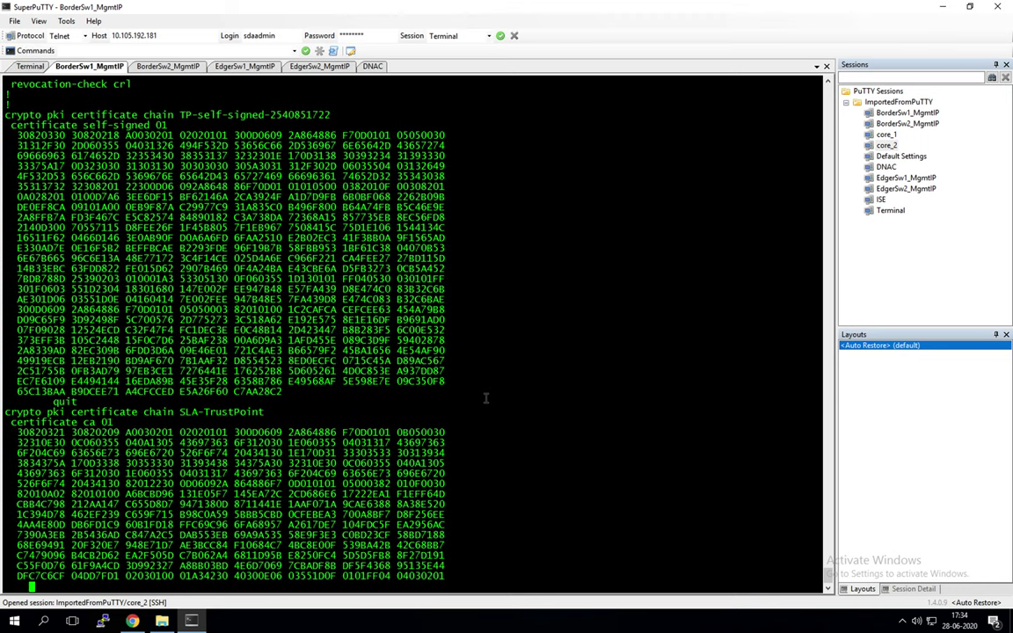
key(Return)
key(Return)
key(Return)
key(Return)
key(Return)
key(Return)
key(Return)
key(Return)
key(Return)
key(Return)
key(Return)
key(Return)
key(Return)
key(Return)
key(Return)
key(Return)
key(Return)
key(Return)
key(Return)
key(Return)
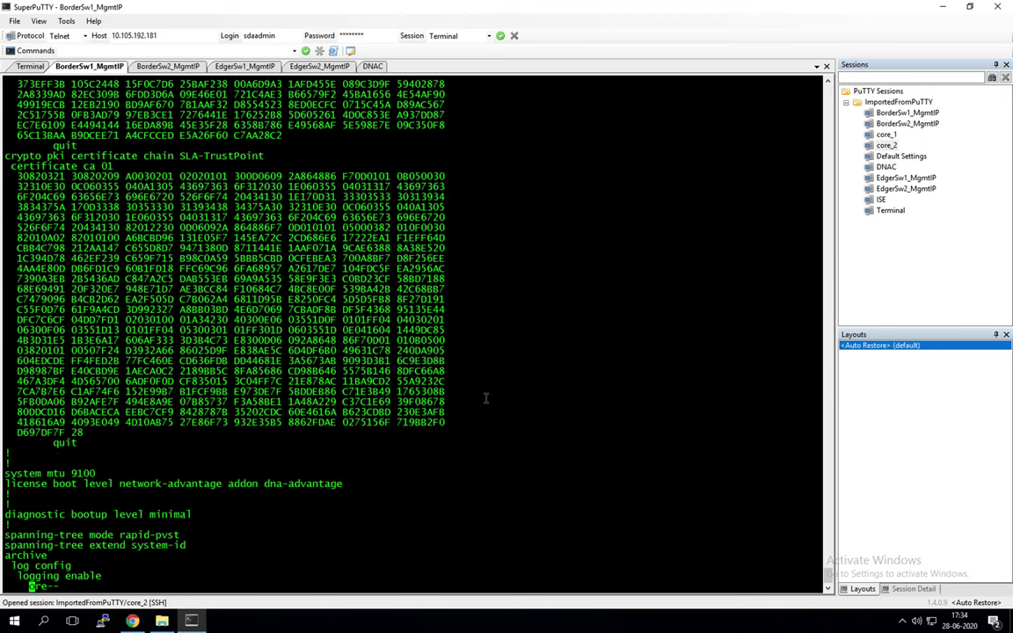
key(Return)
key(Return)
key(Return)
key(Return)
key(Return)
key(Return)
key(Return)
key(Return)
key(Return)
key(Return)
key(Return)
key(Return)
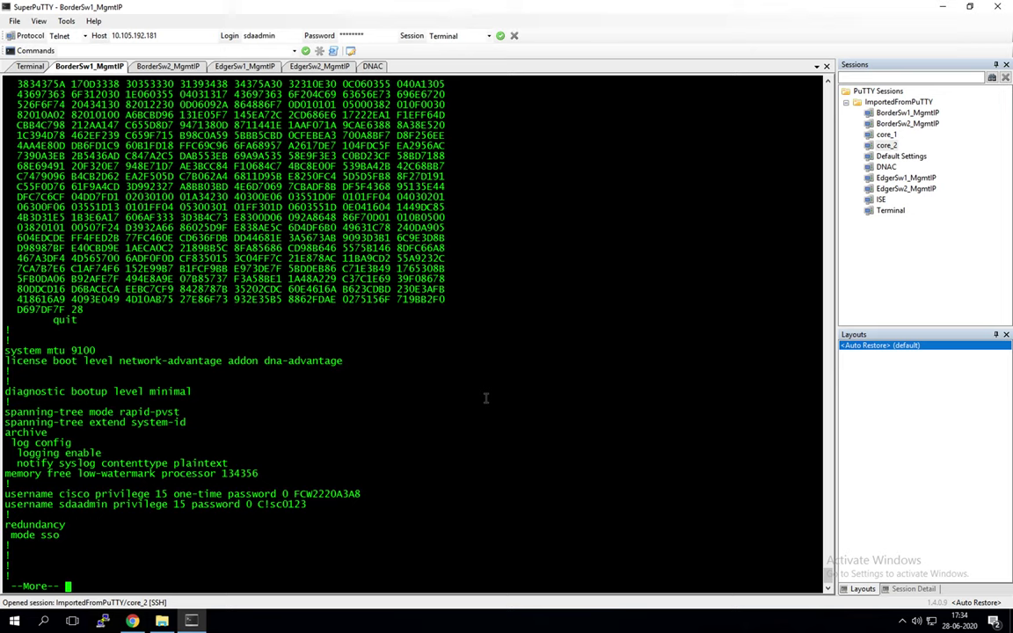
key(Return)
key(Return)
key(Return)
key(Return)
key(Return)
key(Return)
key(Return)
key(Return)
key(Return)
key(Return)
key(Return)
key(Return)
key(Return)
key(Return)
key(Return)
key(Return)
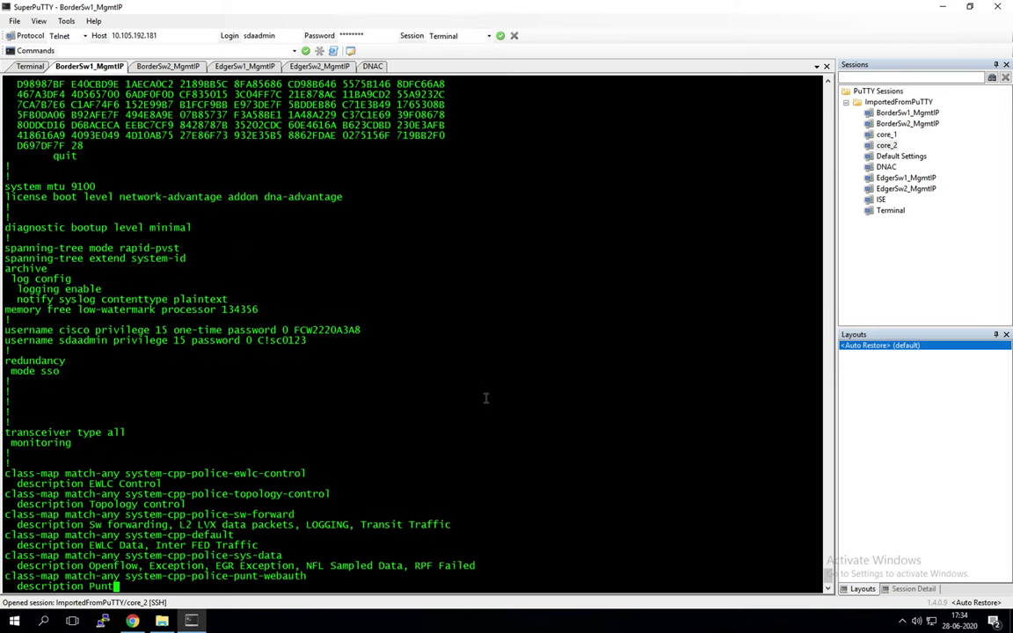
key(Return)
key(Return)
key(Return)
key(Return)
key(Return)
key(Return)
key(Return)
key(Return)
key(Return)
key(Return)
key(Return)
key(Return)
key(Return)
key(Return)
key(Return)
key(Return)
key(Return)
key(Return)
key(Return)
key(Return)
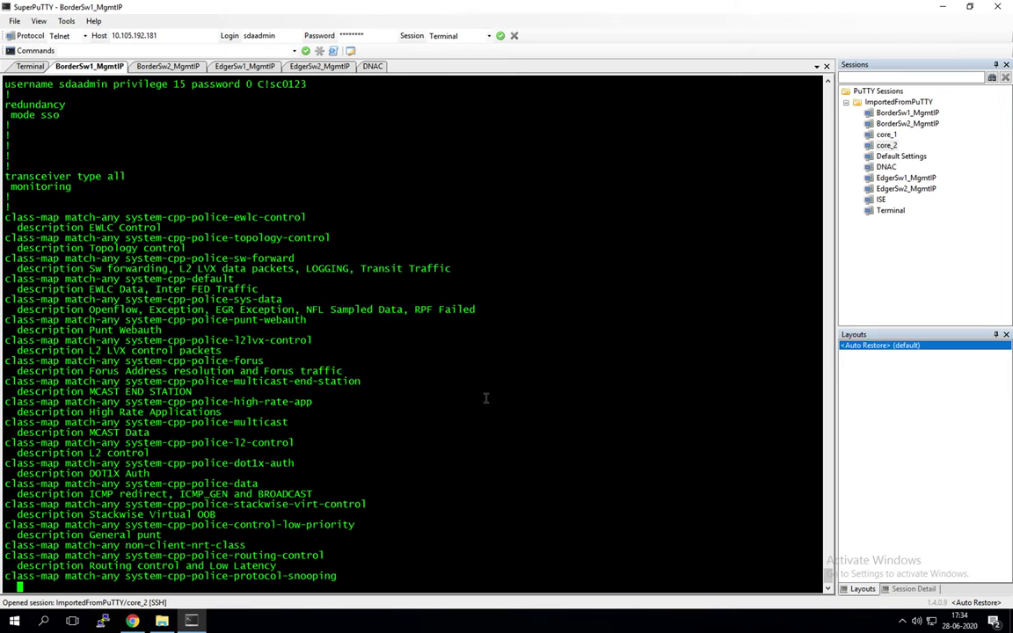
key(Return)
key(Return)
key(Return)
key(Return)
key(Return)
key(Return)
key(Return)
key(Return)
key(Return)
key(Return)
key(Return)
key(Return)
key(Return)
key(Return)
key(Return)
key(Return)
key(Return)
key(Return)
key(Return)
key(Return)
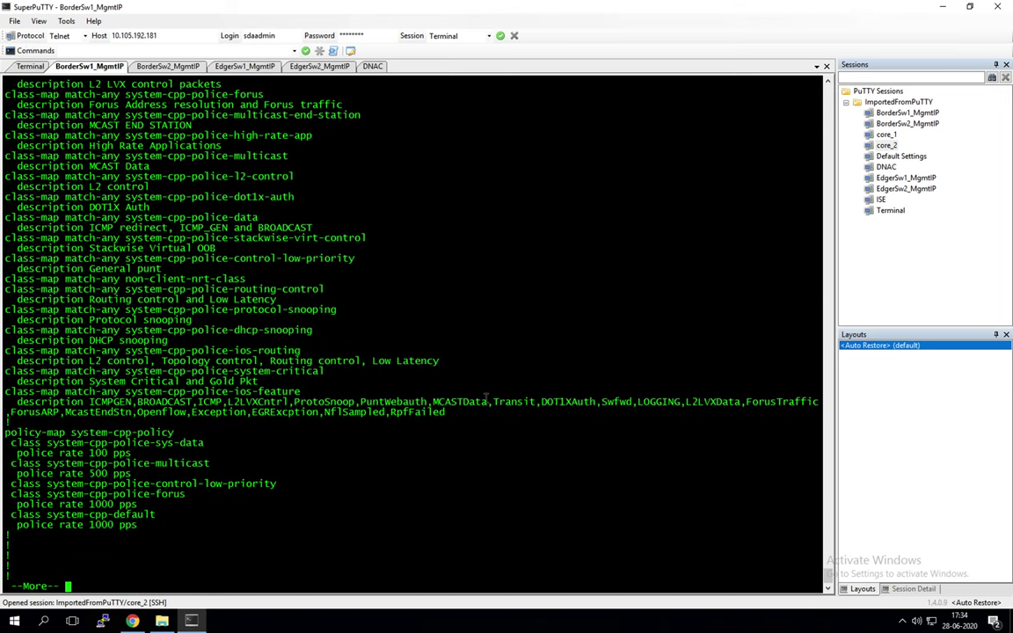
key(Return)
key(Return)
key(Return)
key(Return)
key(Return)
key(Return)
key(Return)
key(Return)
key(Return)
key(Return)
key(Return)
key(Return)
key(Return)
key(Return)
key(Return)
key(Return)
key(Return)
key(Return)
key(Return)
key(Return)
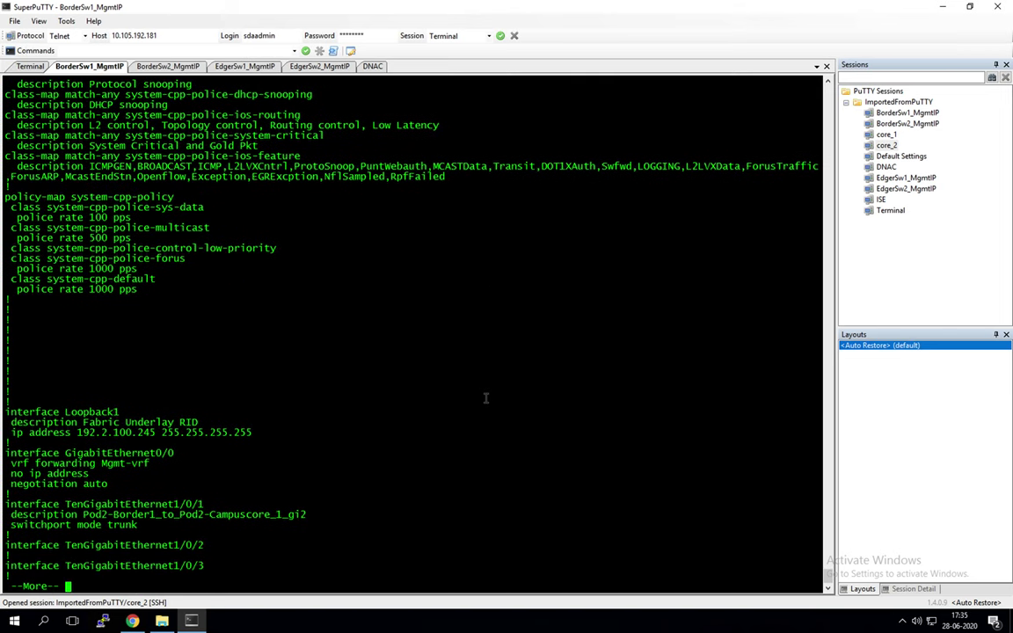
key(Return)
key(Return)
key(Return)
key(Return)
key(Return)
key(Return)
key(Return)
key(Return)
key(Return)
key(Return)
key(Return)
key(Return)
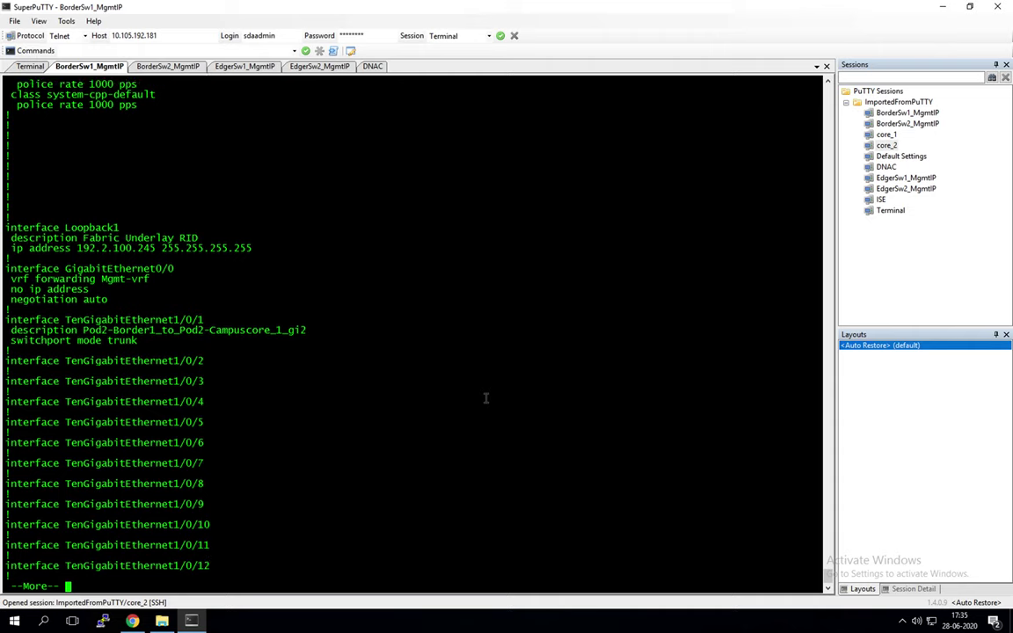
key(Return)
key(Return)
key(Return)
key(Return)
key(Return)
key(Return)
key(Return)
key(Return)
key(Return)
key(Return)
key(Return)
key(Return)
key(Return)
key(Return)
key(Return)
key(Return)
key(Return)
key(Return)
key(Return)
key(Return)
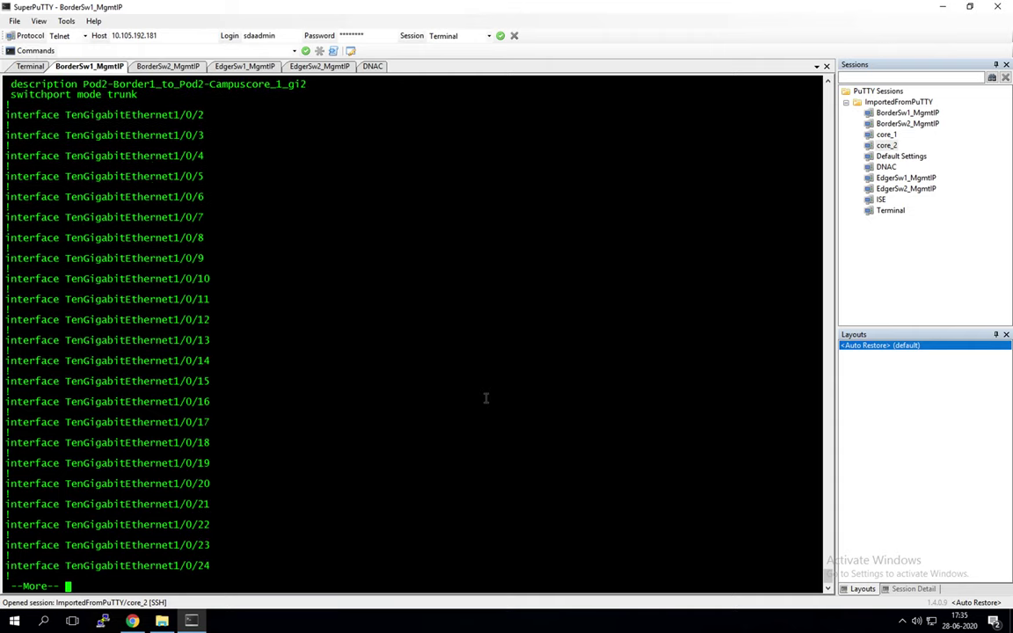
key(Return)
key(Return)
key(Return)
key(Return)
key(Return)
key(Return)
key(Return)
key(Return)
key(Return)
key(Return)
key(Return)
key(Return)
key(Return)
key(Return)
key(Return)
key(Return)
key(Return)
key(Return)
key(Return)
key(Return)
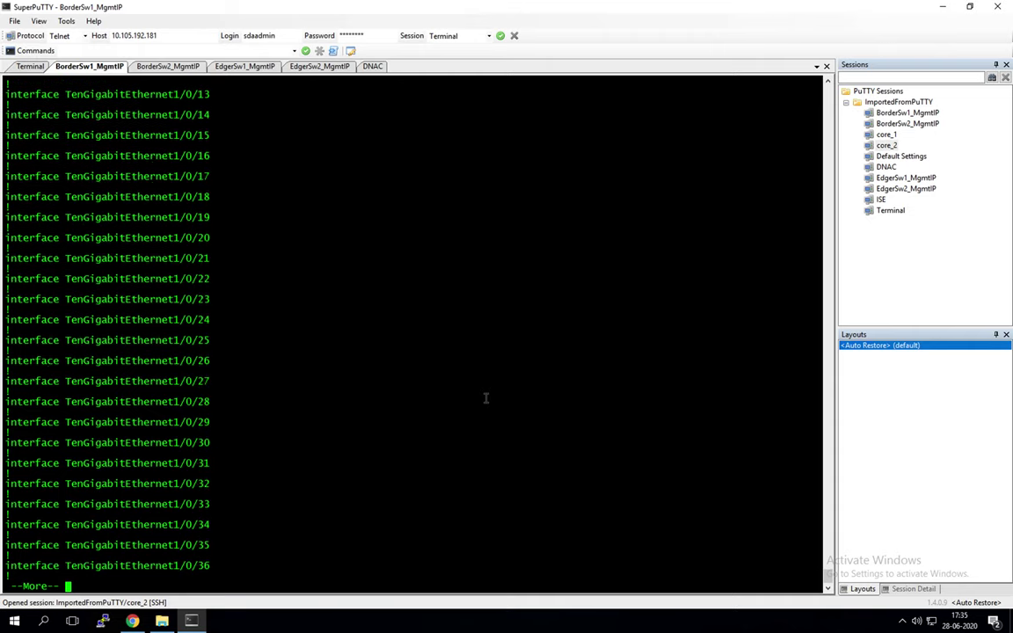
key(Return)
key(Return)
key(Return)
key(Return)
key(Return)
key(Return)
key(Return)
key(Return)
key(Return)
key(Return)
key(Return)
key(Return)
key(Return)
key(Return)
key(Return)
key(Return)
key(Return)
key(Return)
key(Return)
key(Return)
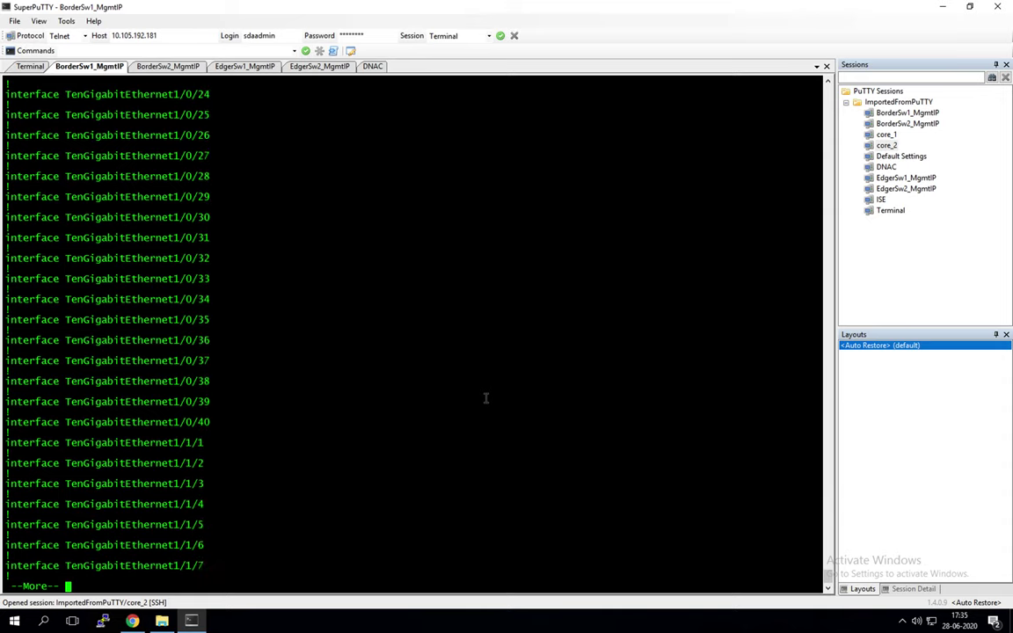
key(Return)
key(Return)
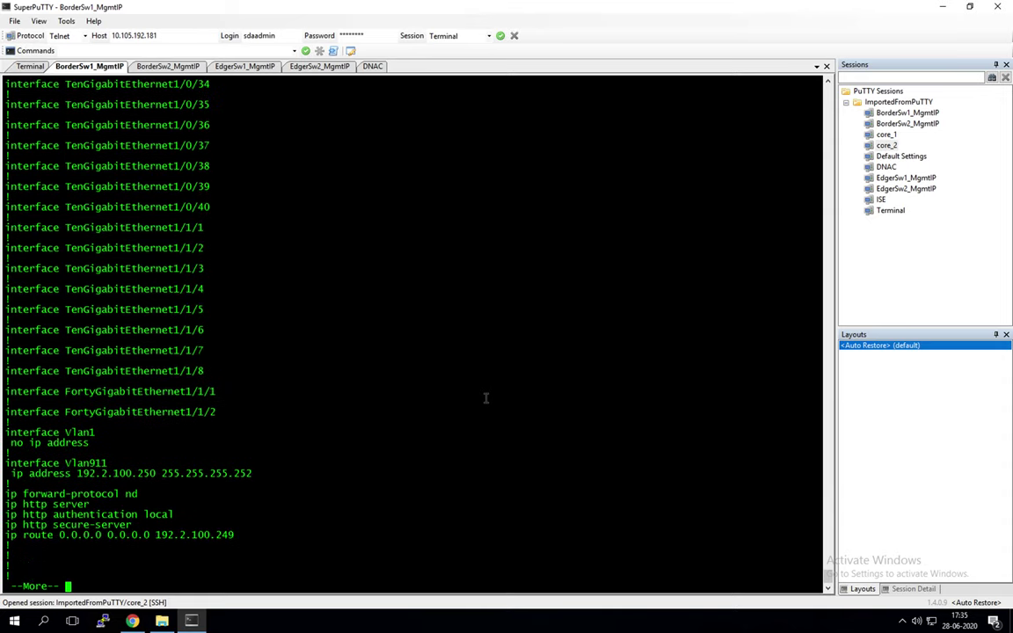
key(Return)
key(Return)
key(Return)
key(Return)
key(Return)
key(Return)
key(Return)
key(Return)
key(Return)
key(Return)
key(Return)
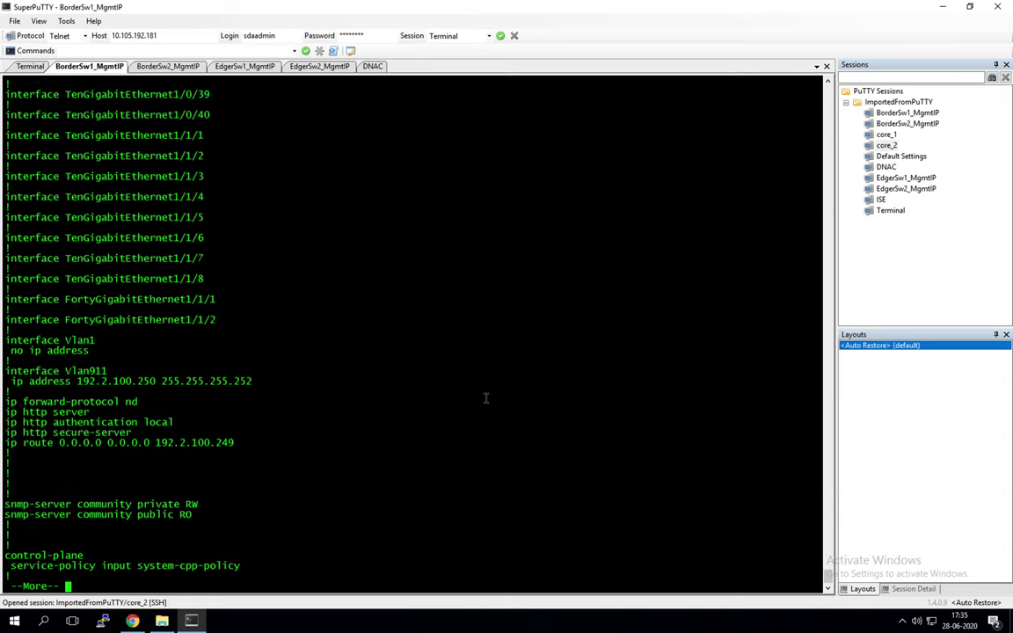
key(Return)
key(Return)
key(Return)
key(Return)
key(Return)
key(Return)
key(Return)
key(Return)
key(Return)
key(Return)
key(Return)
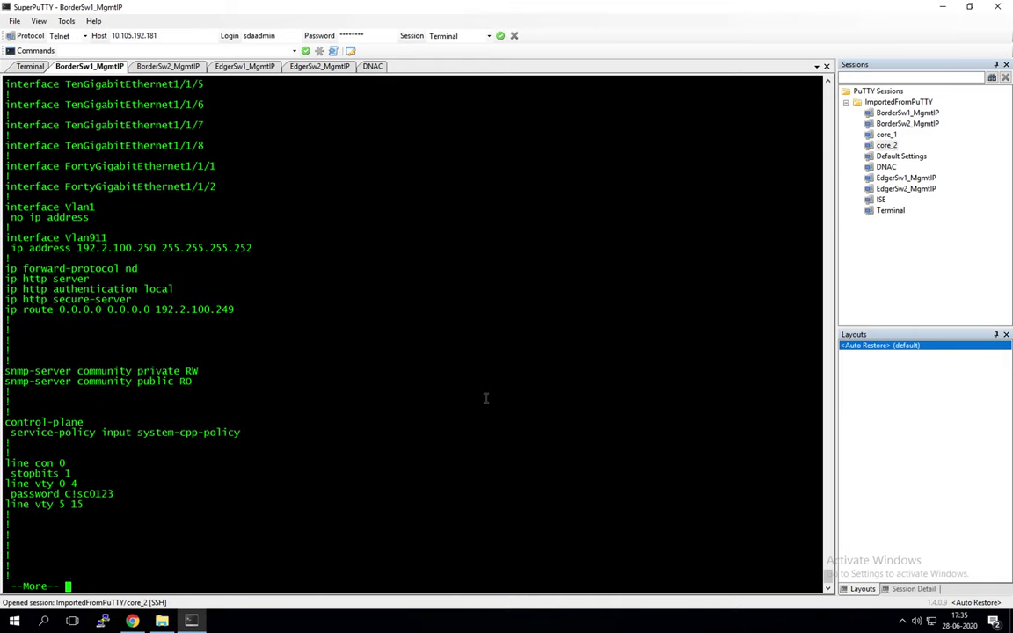
Step: Highlight the Vlan1 and Vlan911 interface lines, then page to the config's end
drag(16, 200, 257, 248)
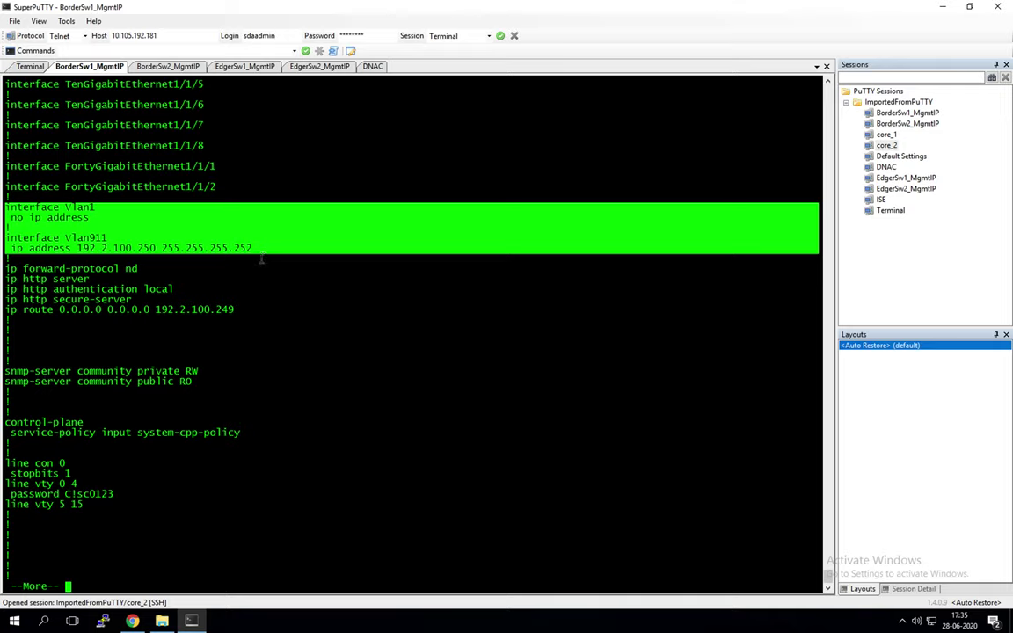
drag(254, 249, 4, 244)
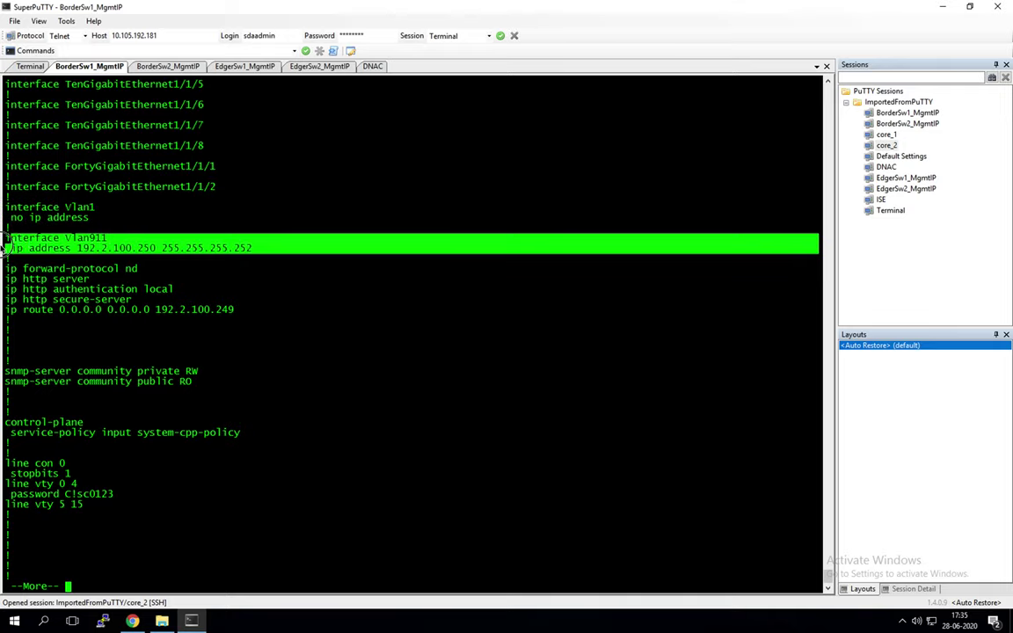
click(50, 249)
drag(50, 248, 255, 248)
click(266, 281)
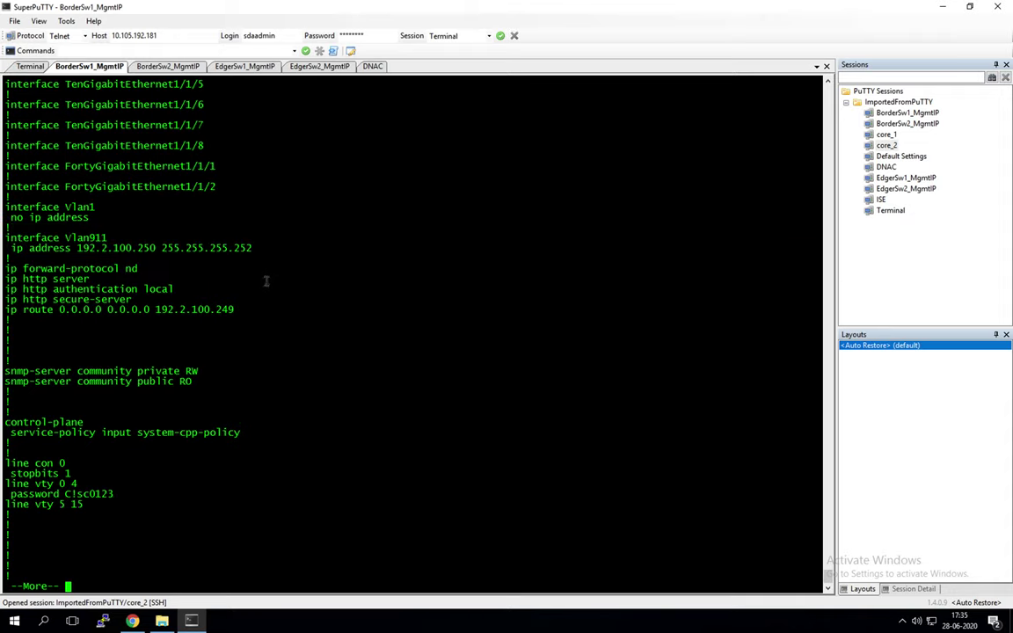
drag(22, 202, 107, 217)
click(314, 342)
key(Return)
key(Return)
key(Return)
key(Return)
key(Return)
key(Return)
key(Return)
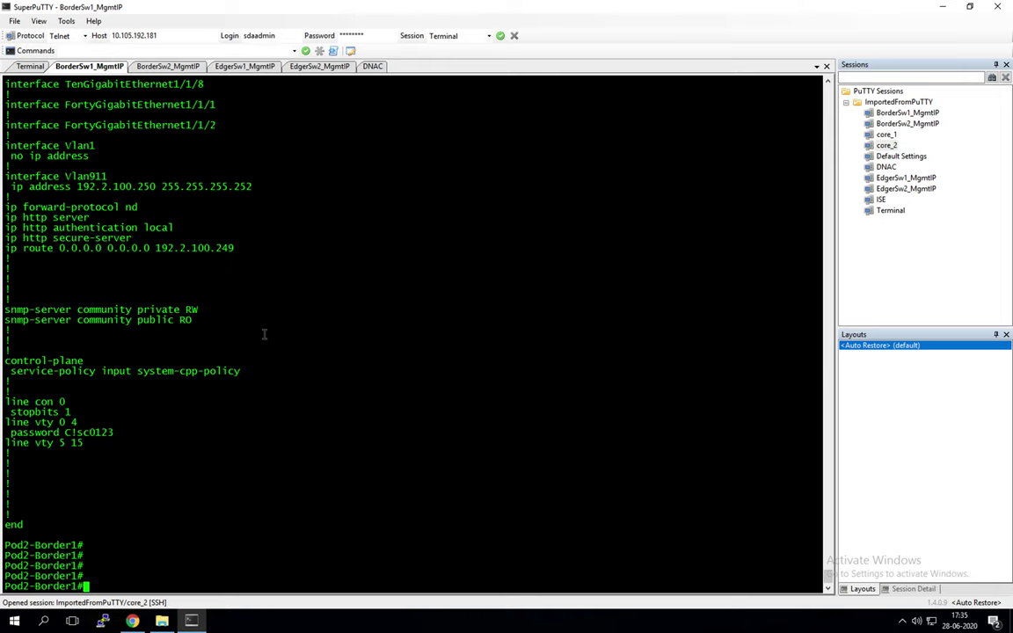
Step: Return from the terminal to the DNA Center New Discovery form
key(ctrl+Left)
key(ctrl+Right)
key(ctrl+Right)
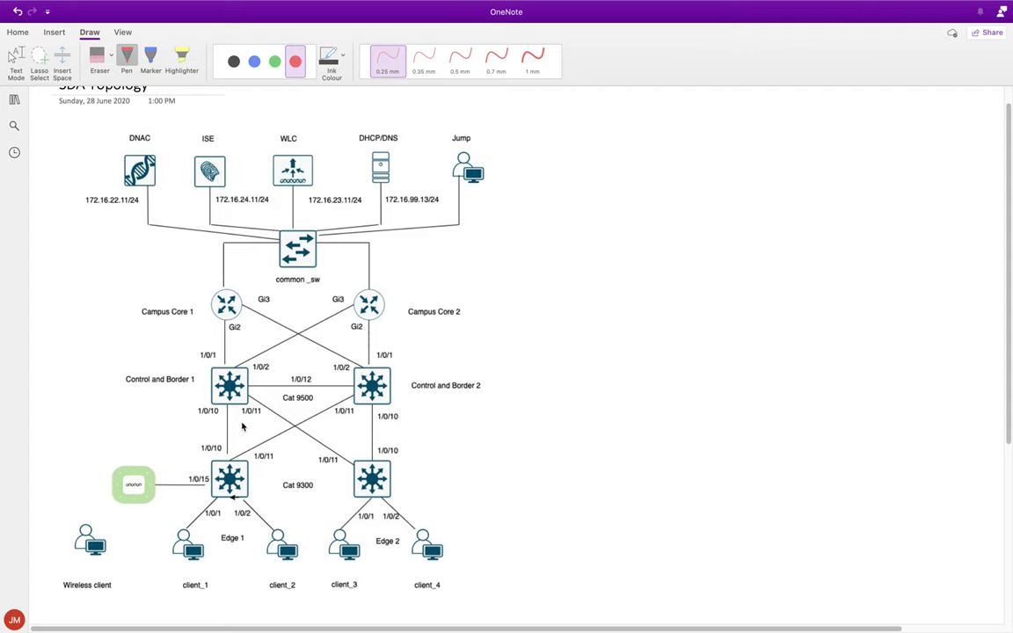
key(ctrl+Left)
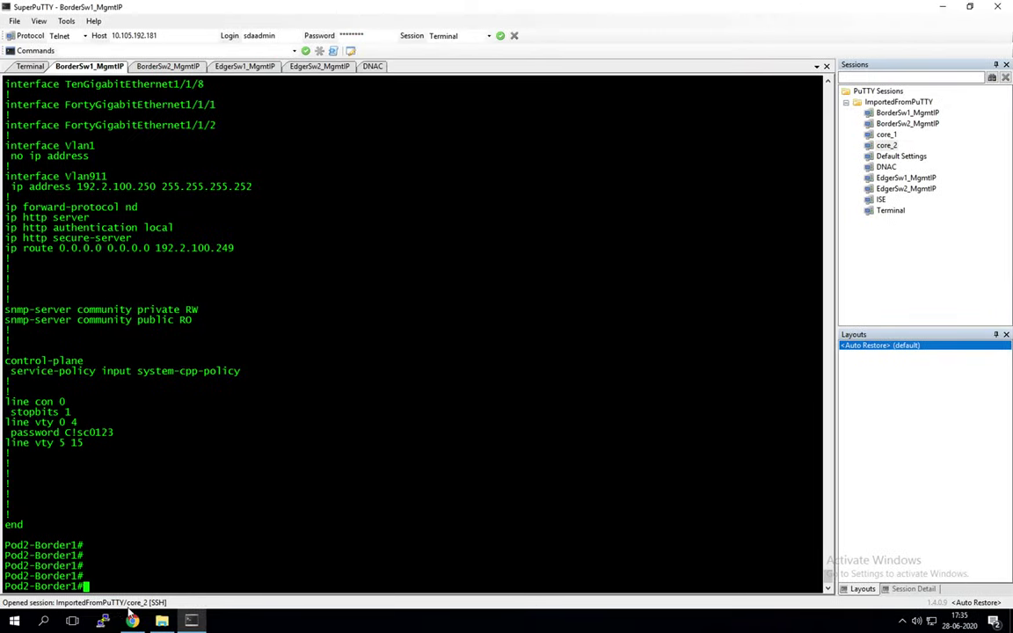
key(alt+Tab)
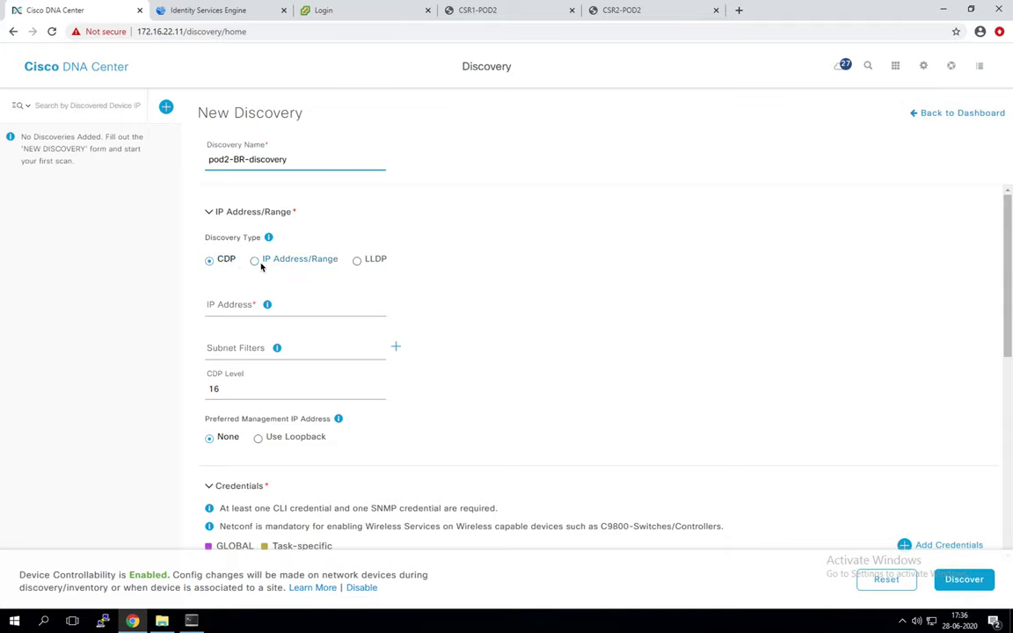
Step: Choose IP Address/Range discovery and paste 192.2.100.245 as the From address
click(255, 262)
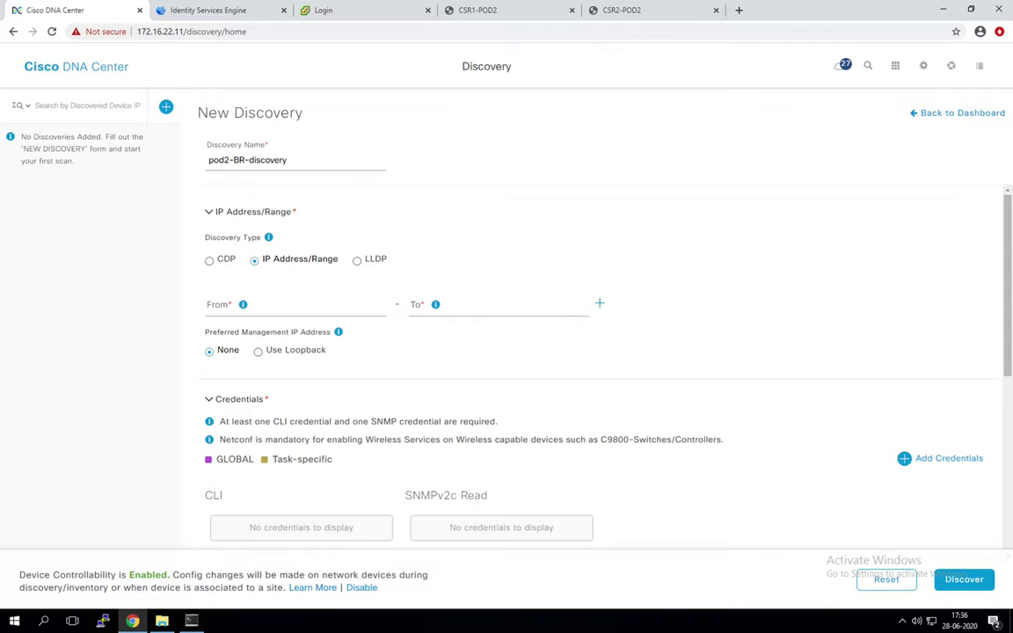
click(281, 305)
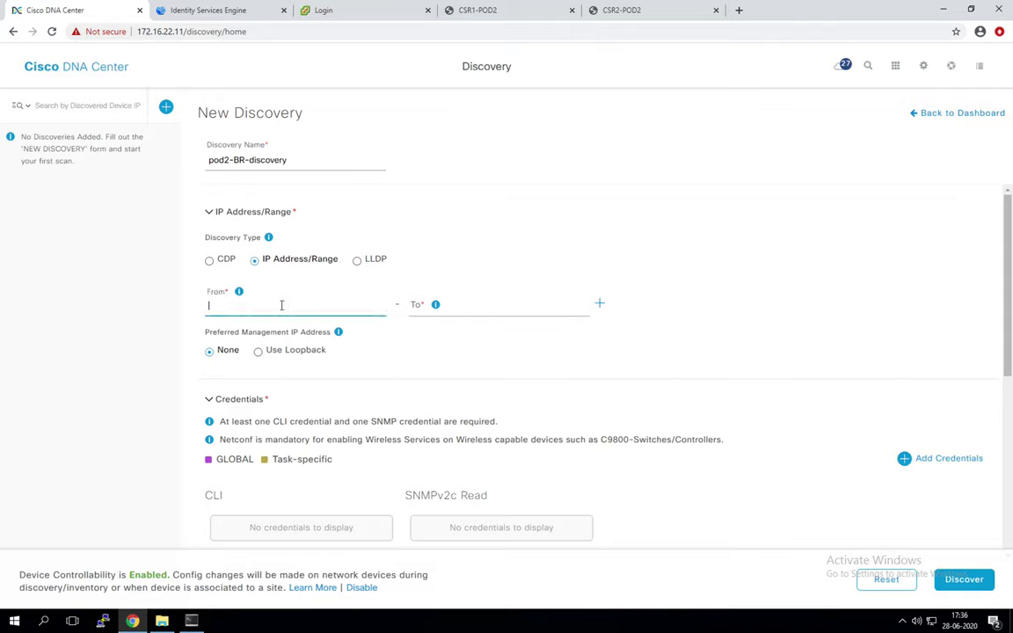
text(192.2.100.245)
Step: Check the ip http authentication local line on Pod2-Border1, then return to the form
click(191, 620)
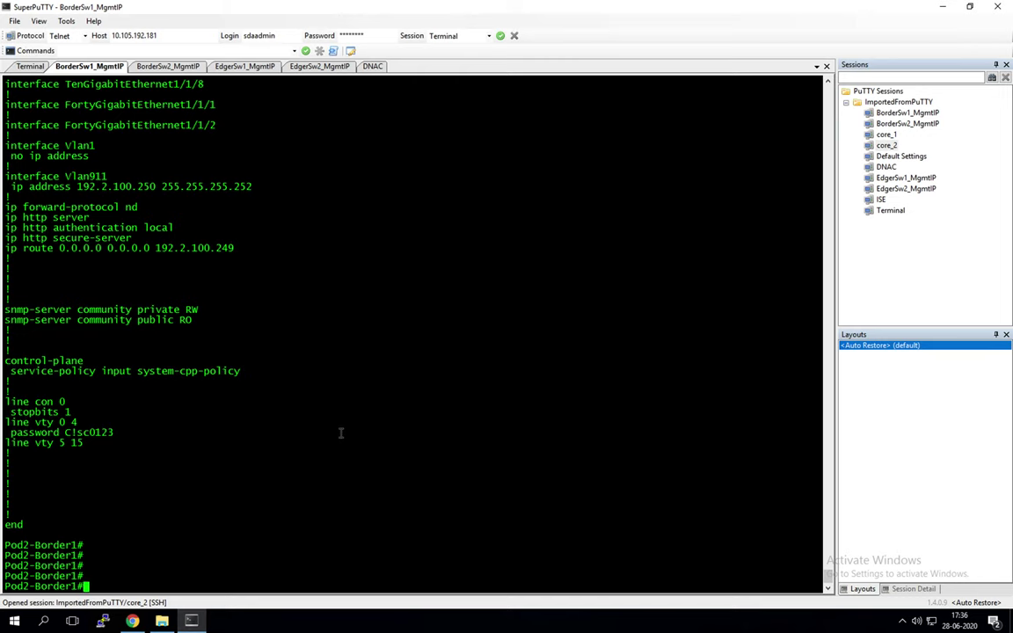
drag(158, 193, 243, 227)
key(ctrl+Left)
key(ctrl+Right)
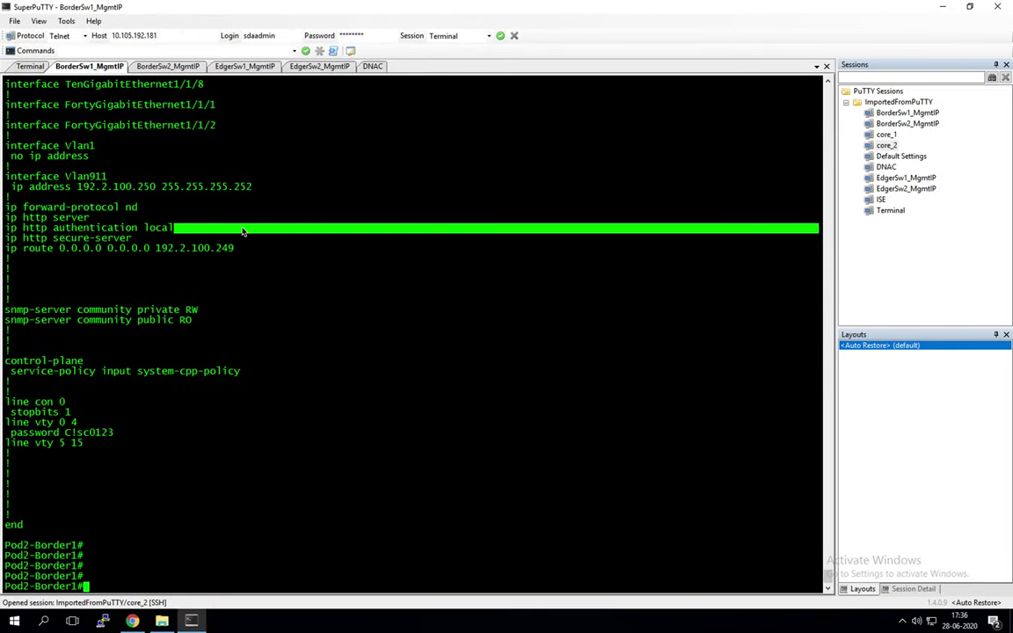
key(alt+Tab)
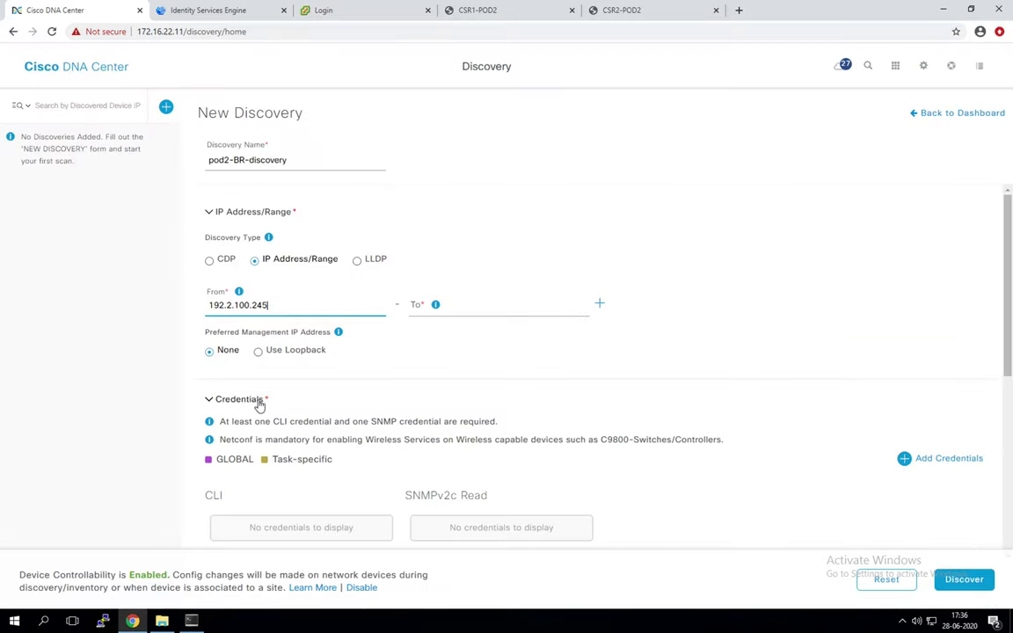
Step: Set the range's To address to 192.2.100.246
drag(368, 305, 194, 305)
key(ctrl+c)
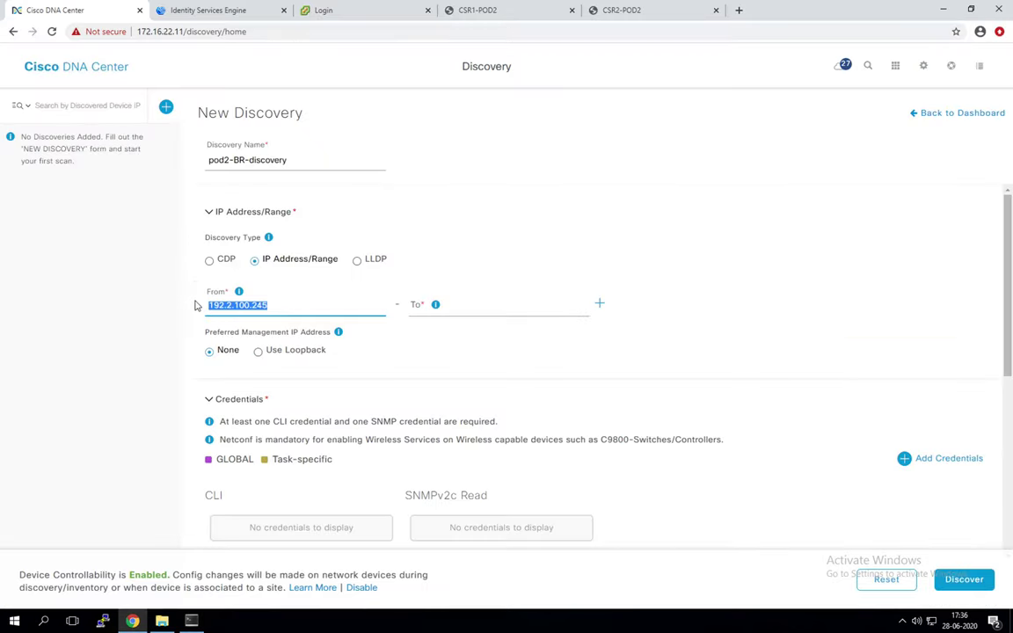
click(444, 304)
key(ctrl+v)
key(BackSpace)
text(6)
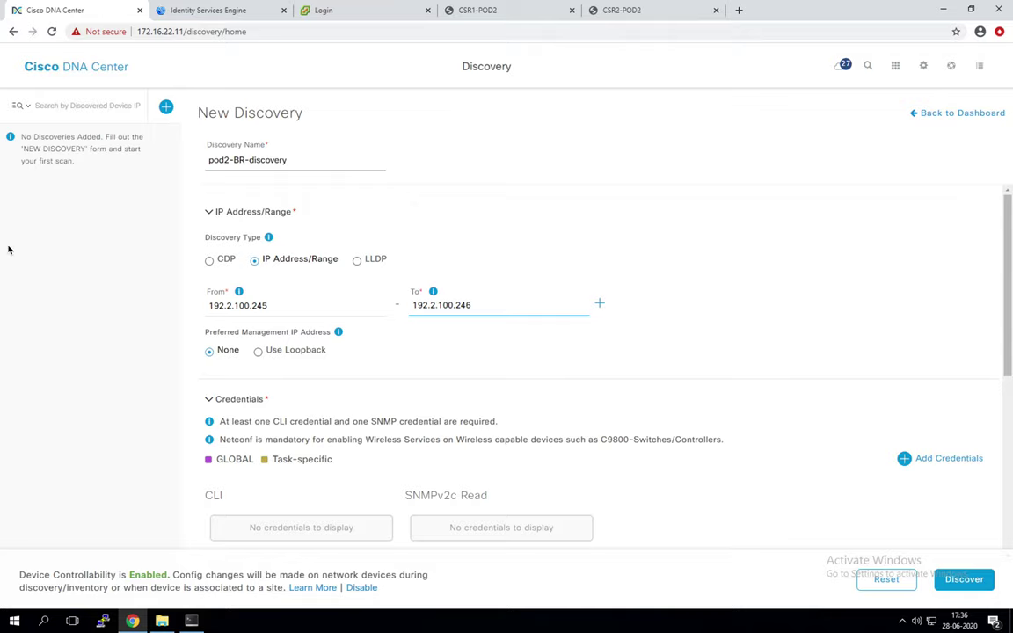
click(691, 6)
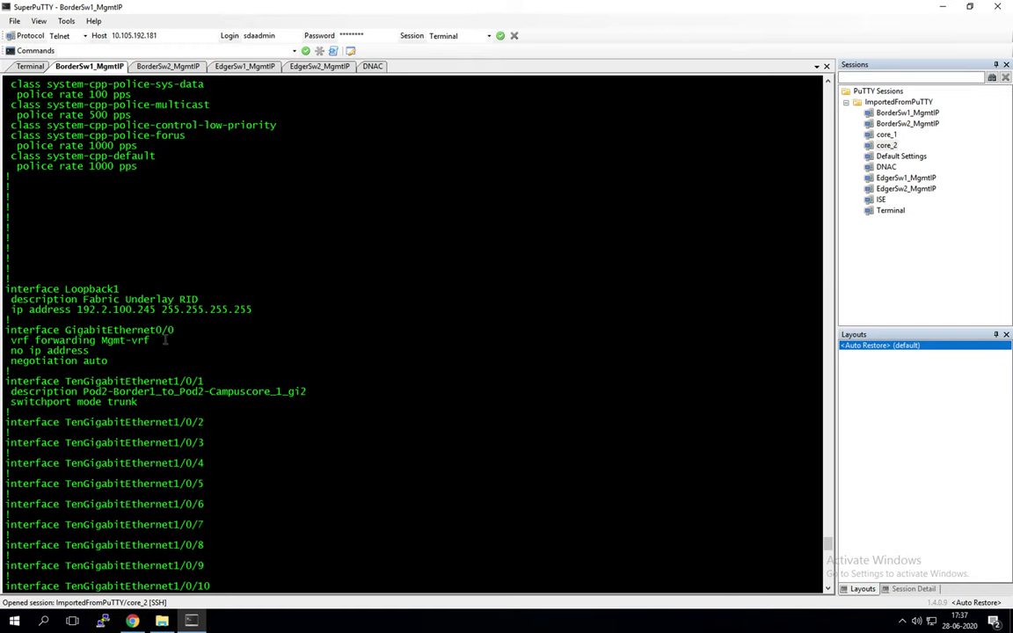
drag(78, 310, 139, 310)
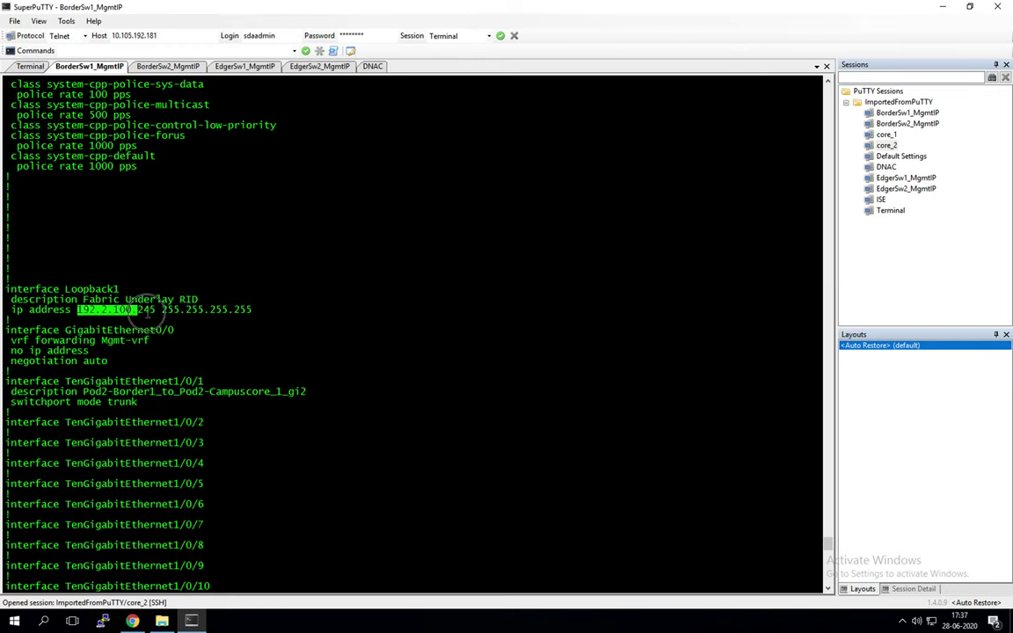
click(287, 322)
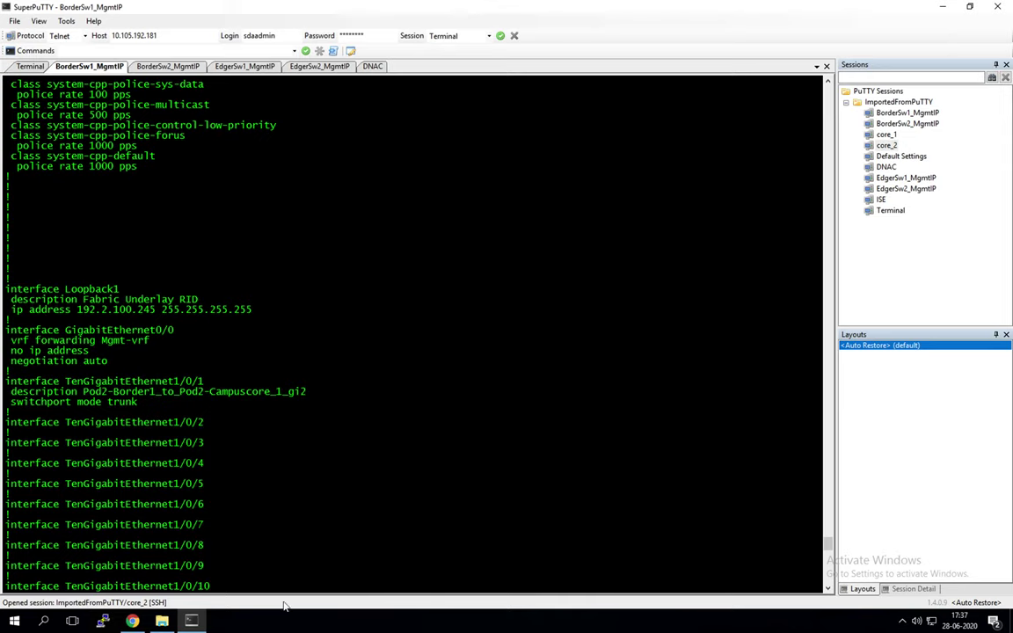
click(130, 573)
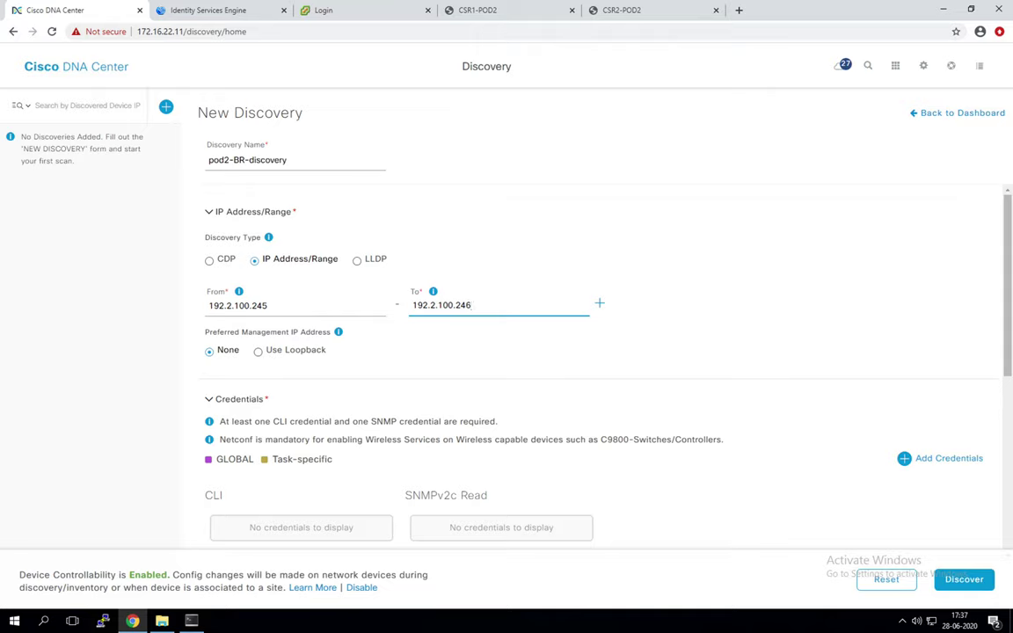
Step: Select Use Loopback as the Preferred Management IP Address and review the form
click(259, 355)
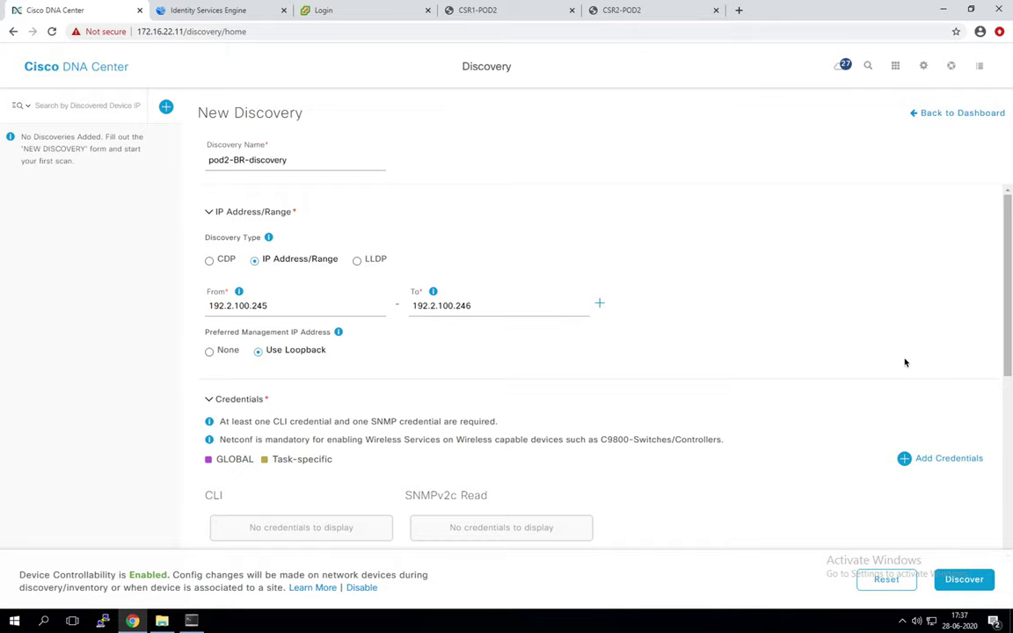
scroll(363, 326, down, 2)
scroll(363, 326, down, 4)
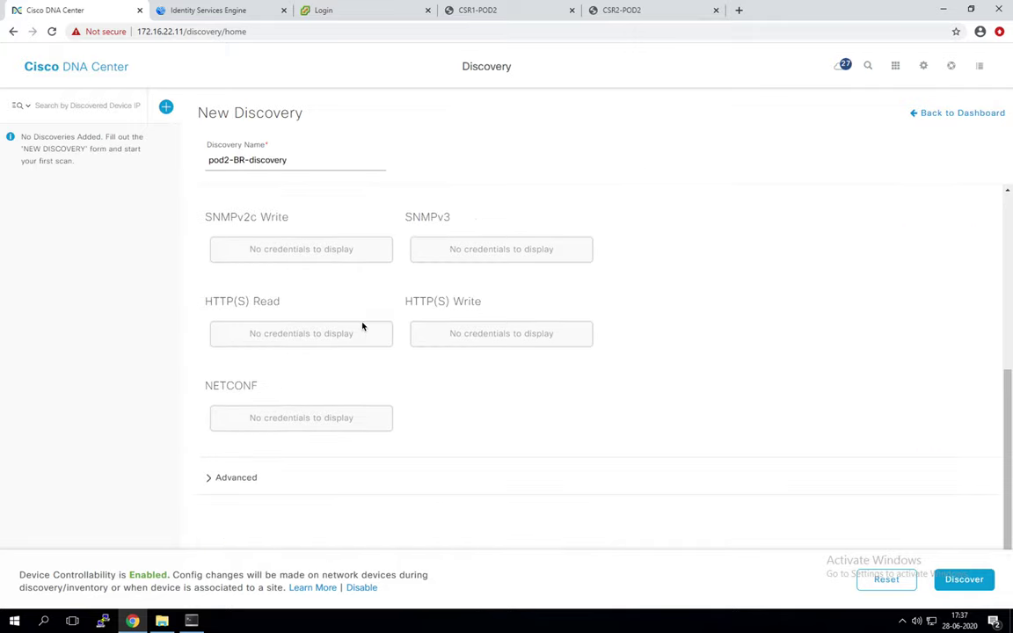
scroll(361, 327, up, 6)
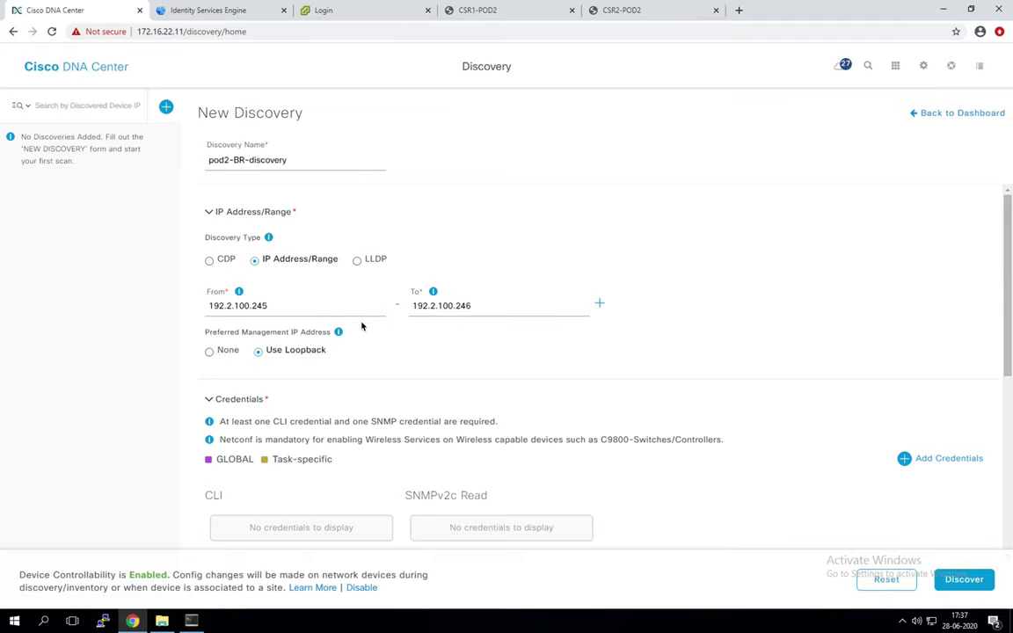
Step: In Add Credentials, enter the CLI credential name, username and login password
click(913, 459)
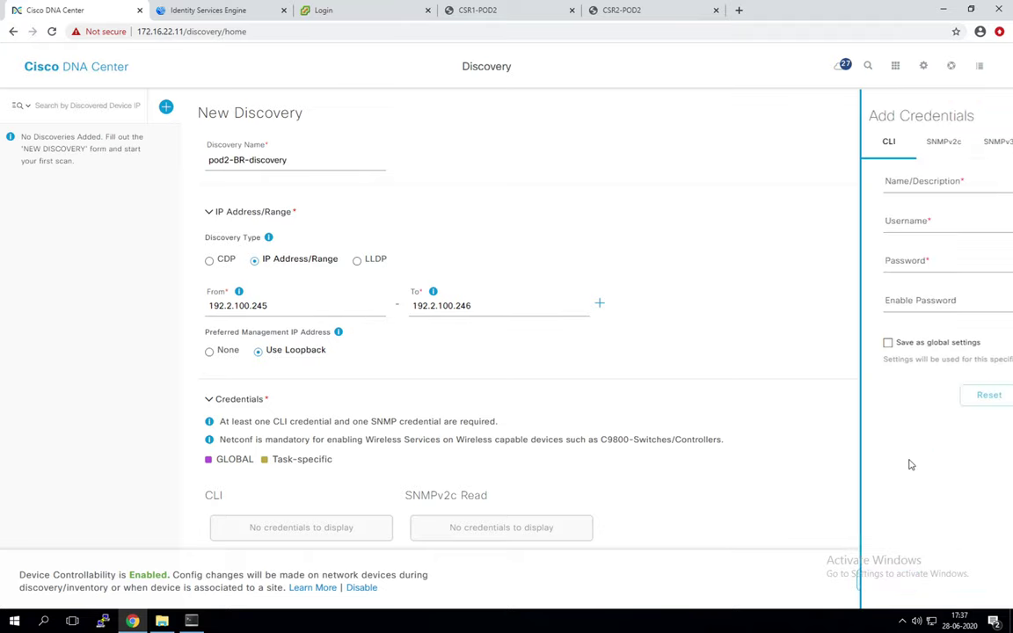
click(741, 183)
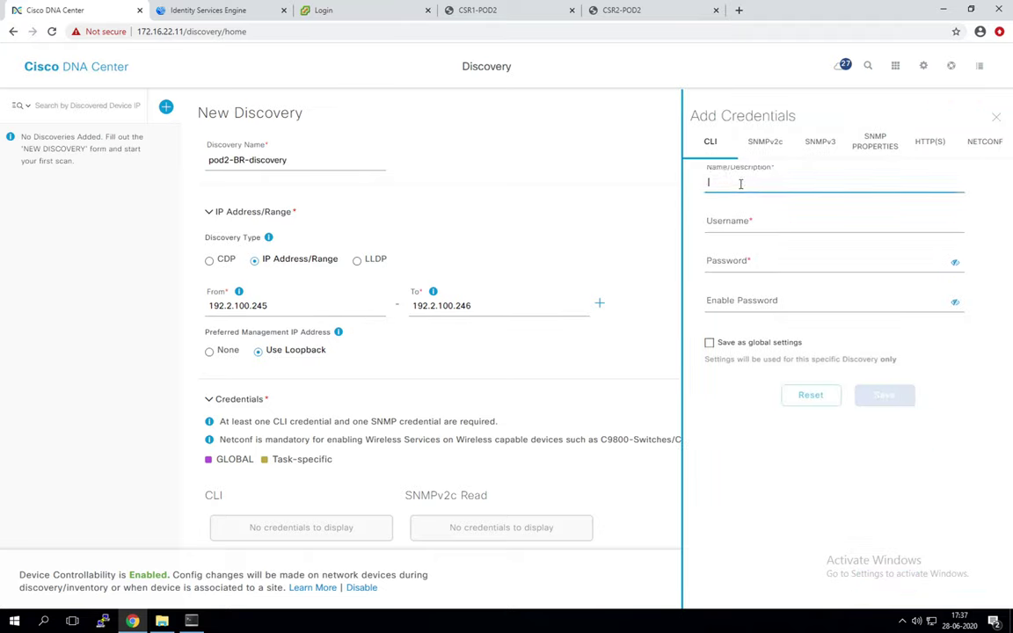
text(sdaadmin)
click(721, 183)
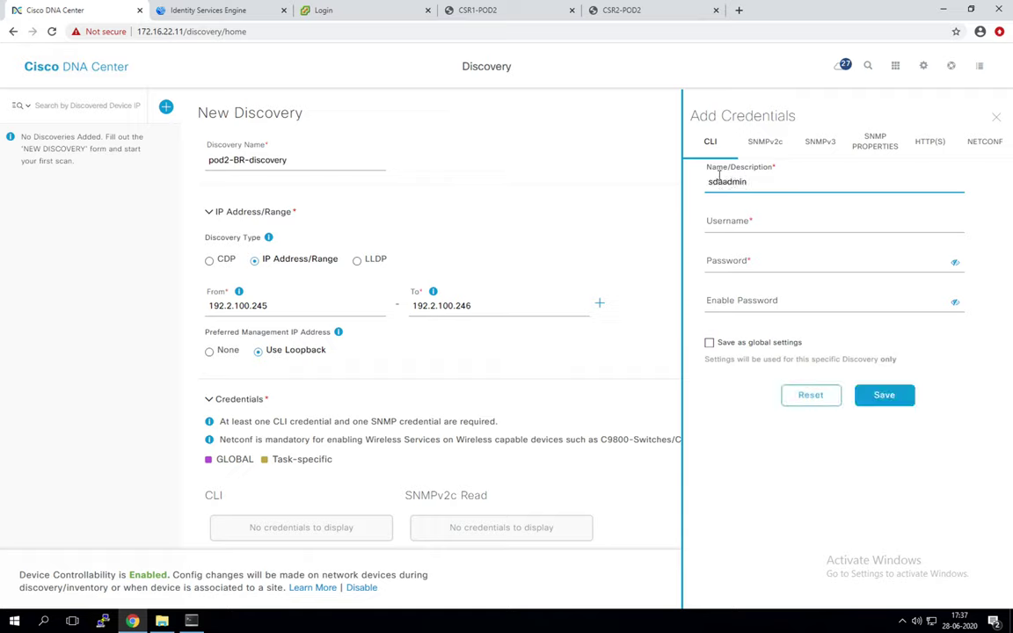
double_click(722, 183)
click(745, 219)
text(sdaadmin)
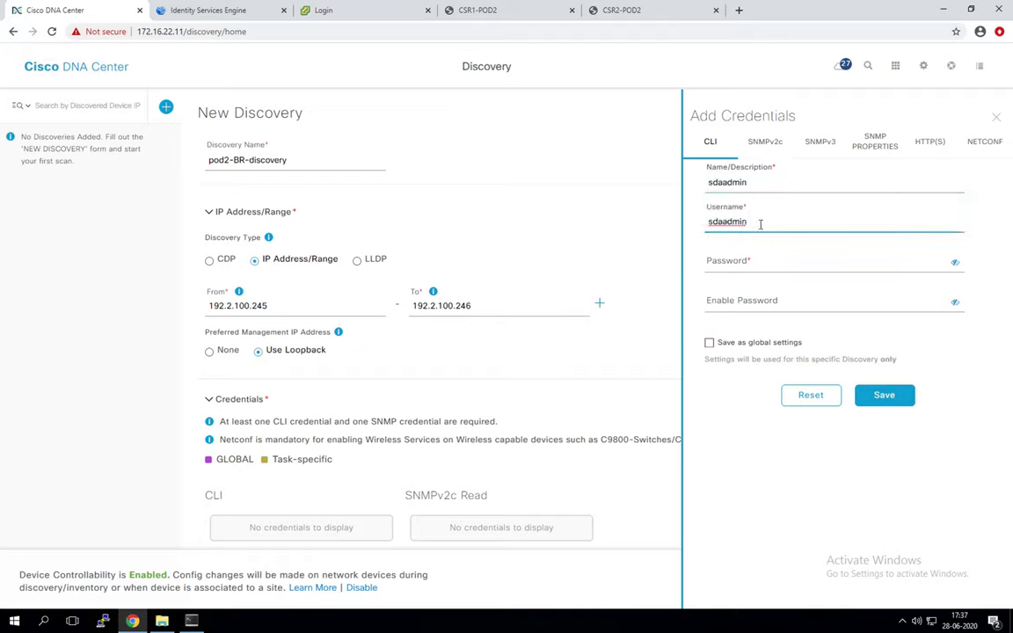
click(766, 263)
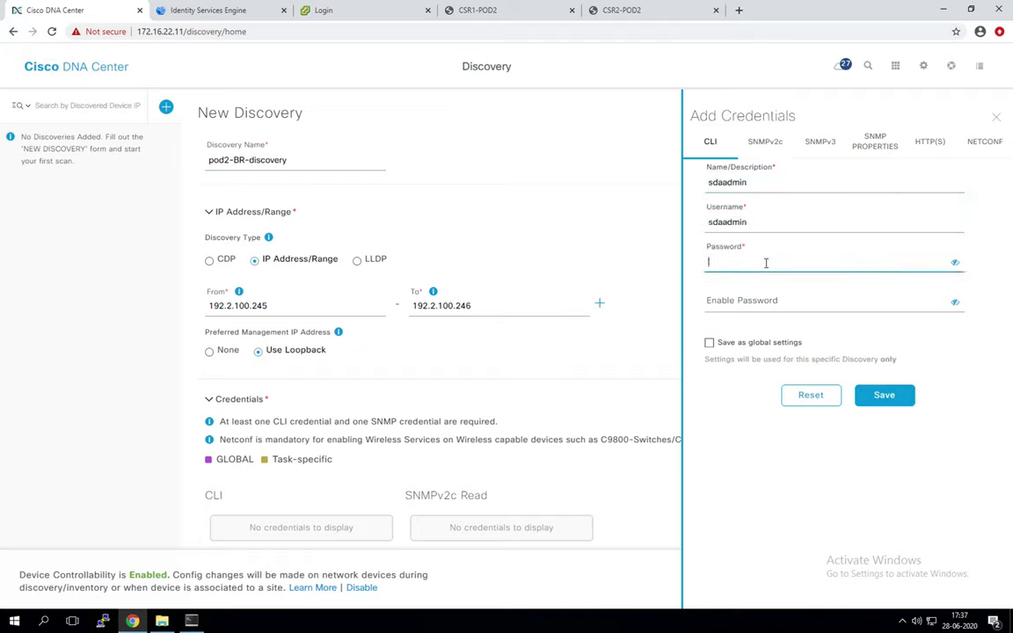
text(C1s)
text(c0123)
Step: Copy the login password into Enable Password, mark the credential global, and save it
click(956, 263)
drag(948, 262, 683, 256)
key(ctrl+c)
click(784, 302)
key(ctrl+v)
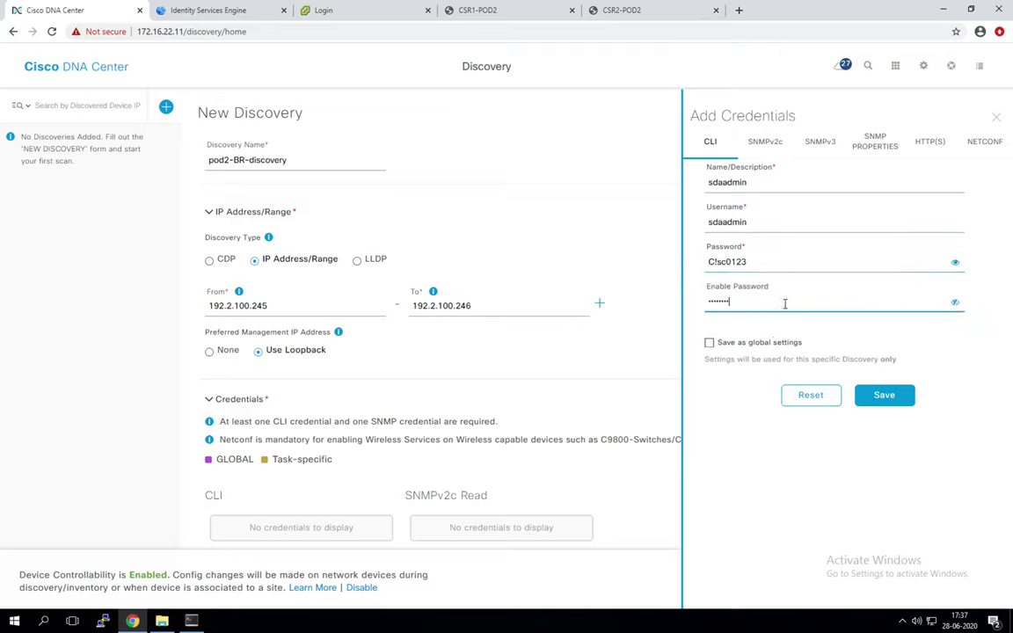
click(954, 303)
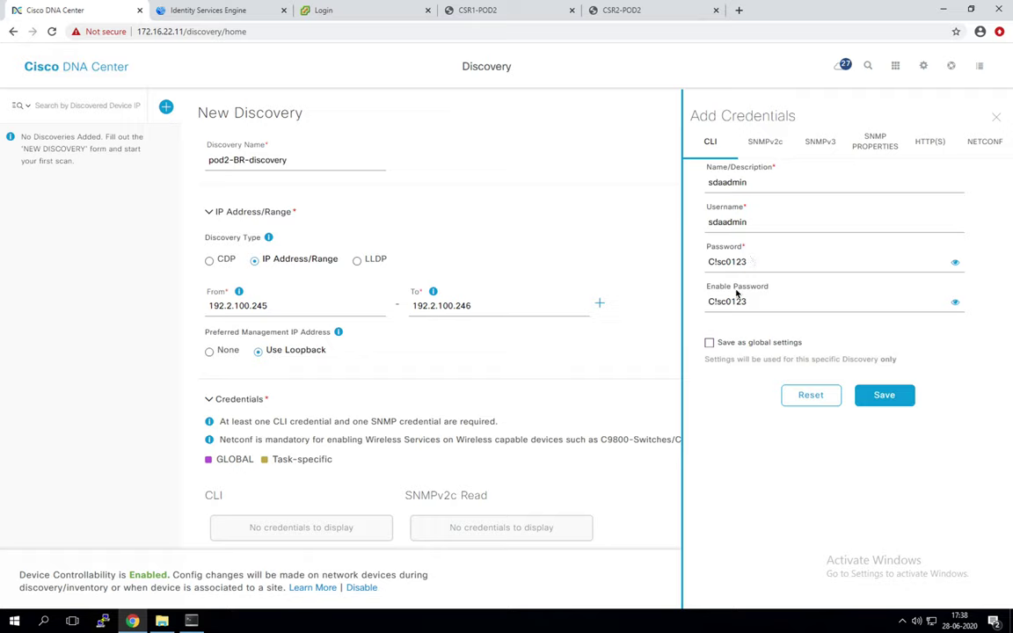
click(710, 342)
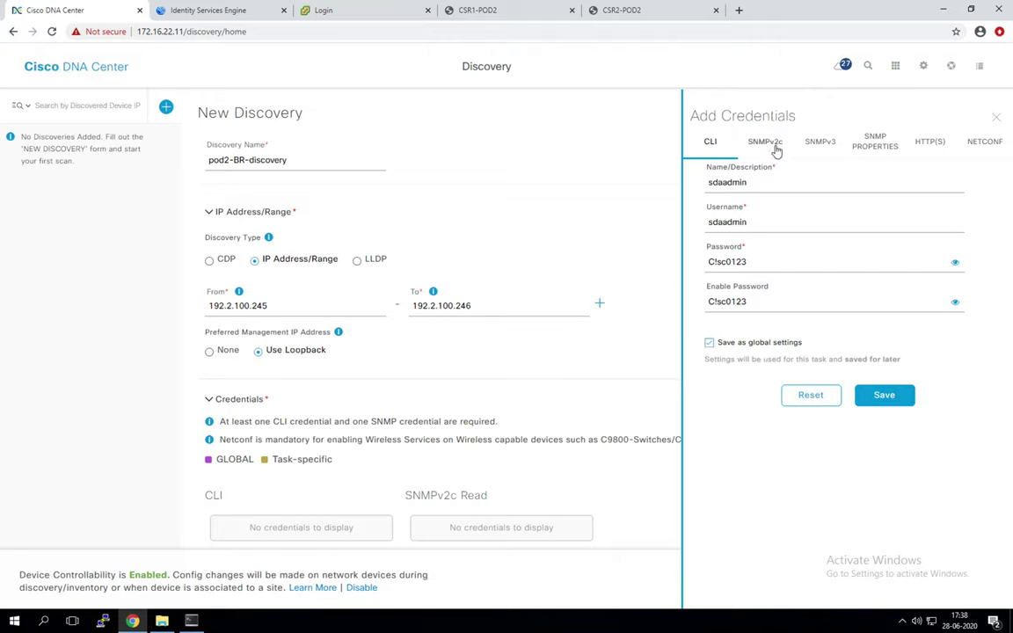
click(882, 395)
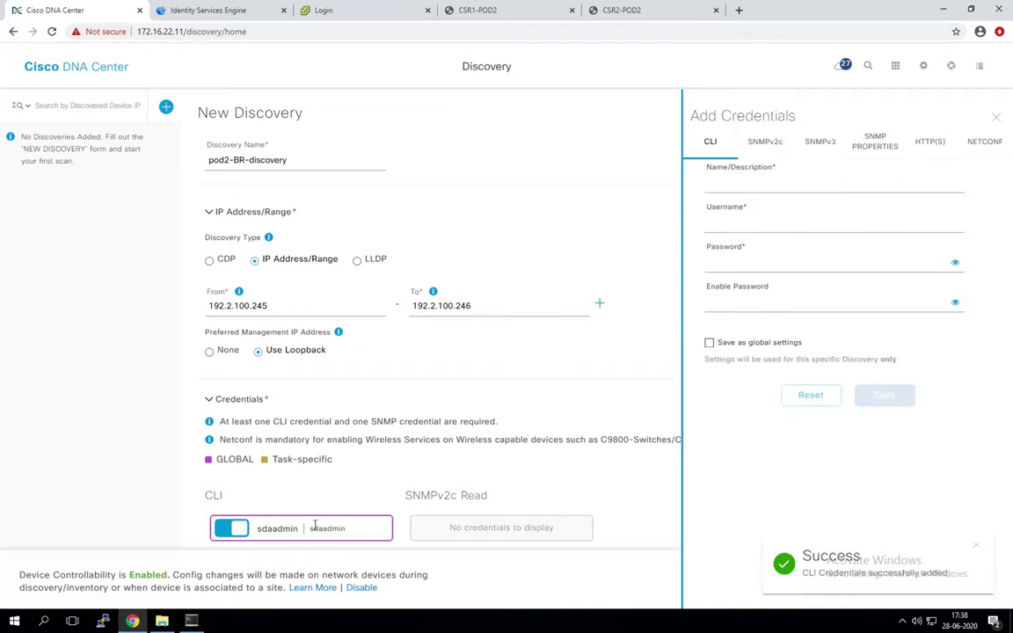
click(770, 146)
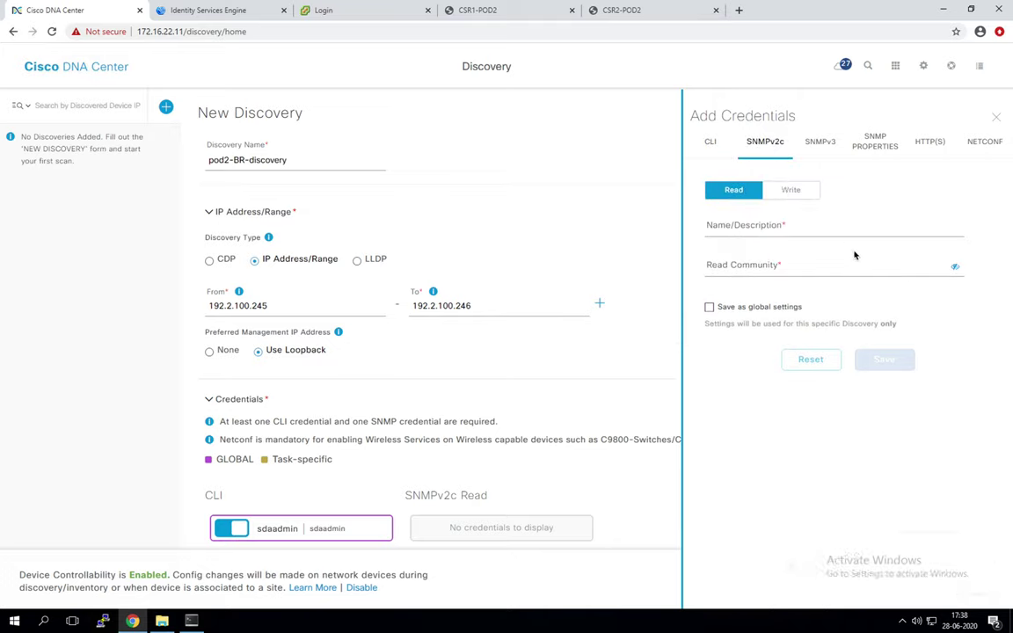
Step: Save a global SNMPv2c Read credential named ro with its read community string
click(820, 227)
text(ro)
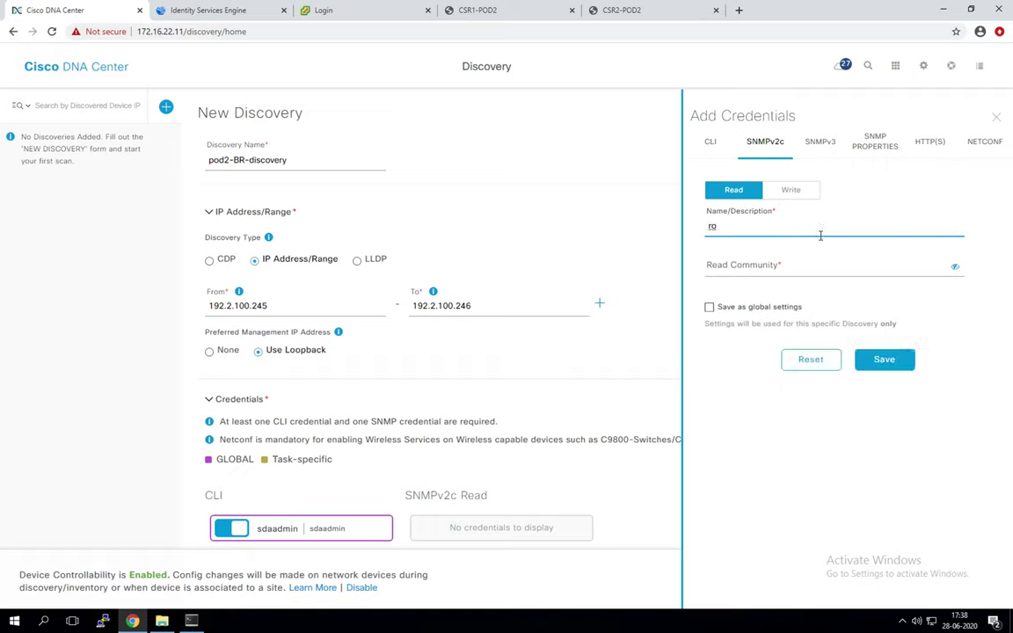
click(745, 267)
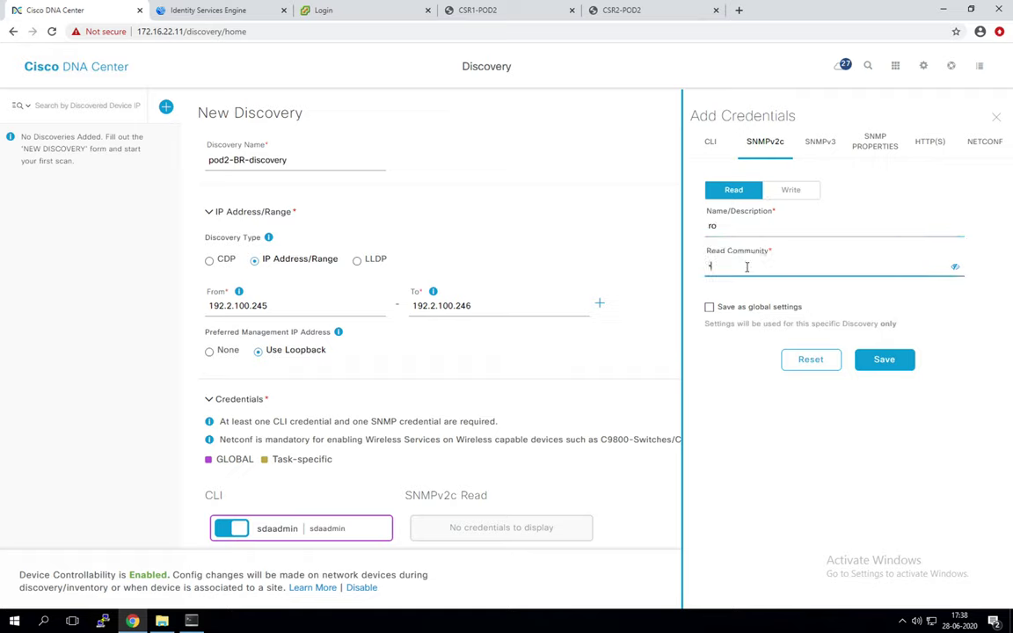
text(public)
click(954, 267)
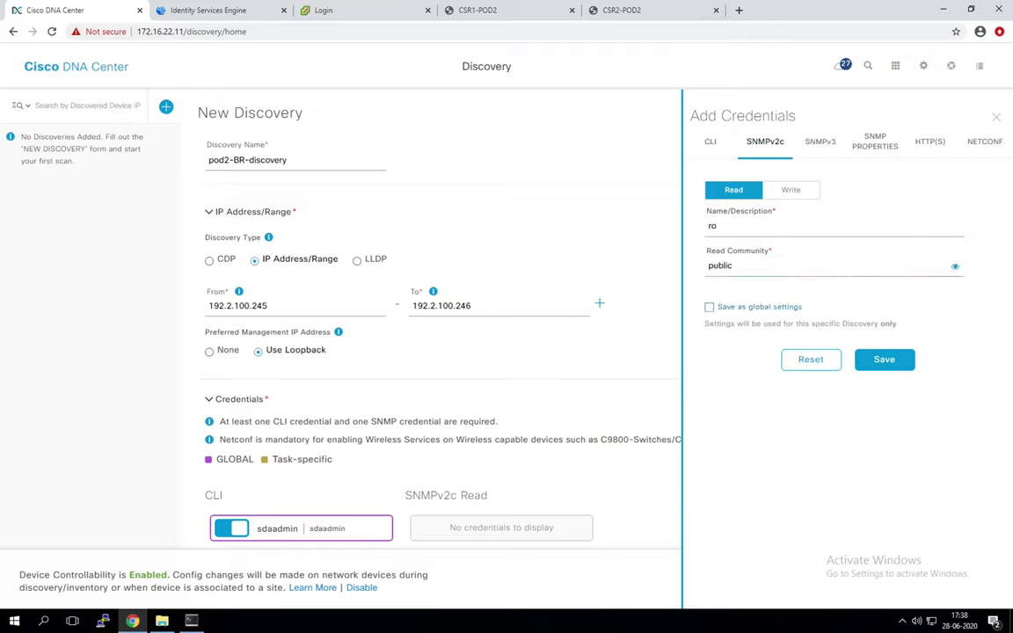
click(708, 307)
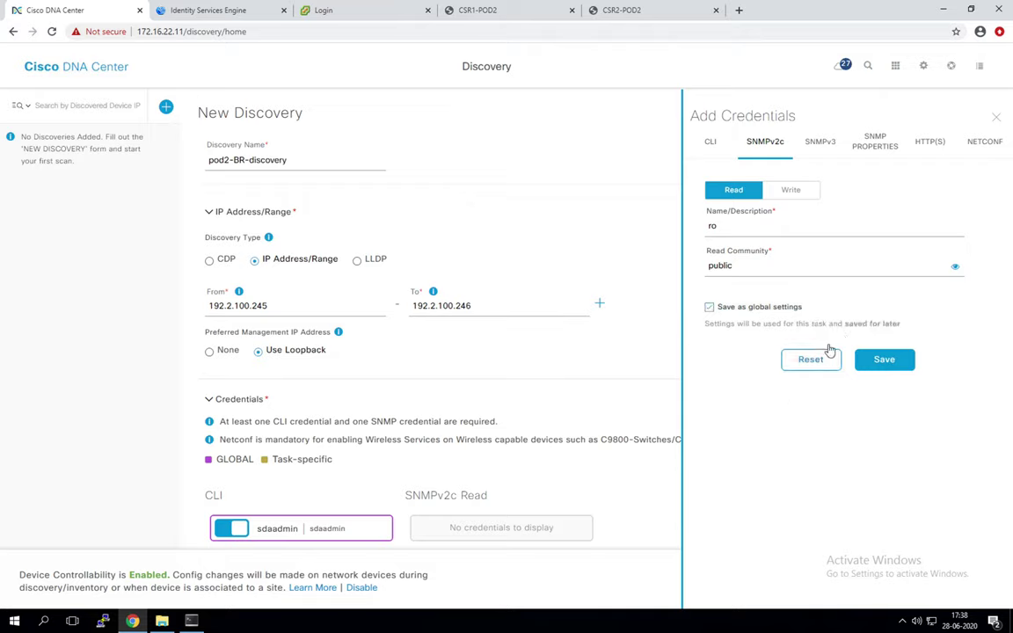
click(883, 359)
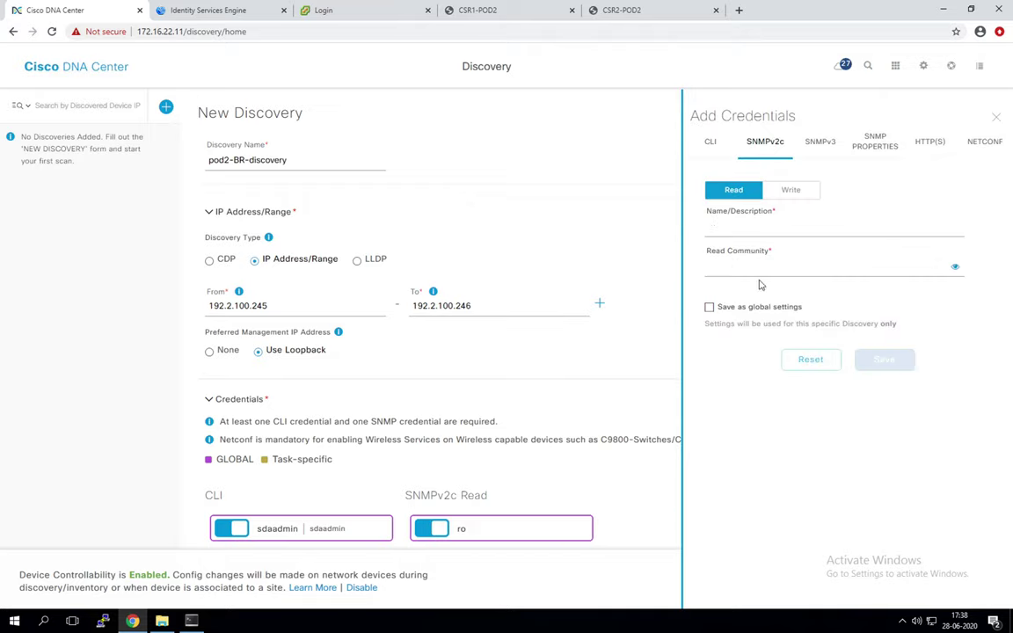
Step: Save a global SNMPv2c Write credential named rw with its write community string
scroll(598, 378, down, 2)
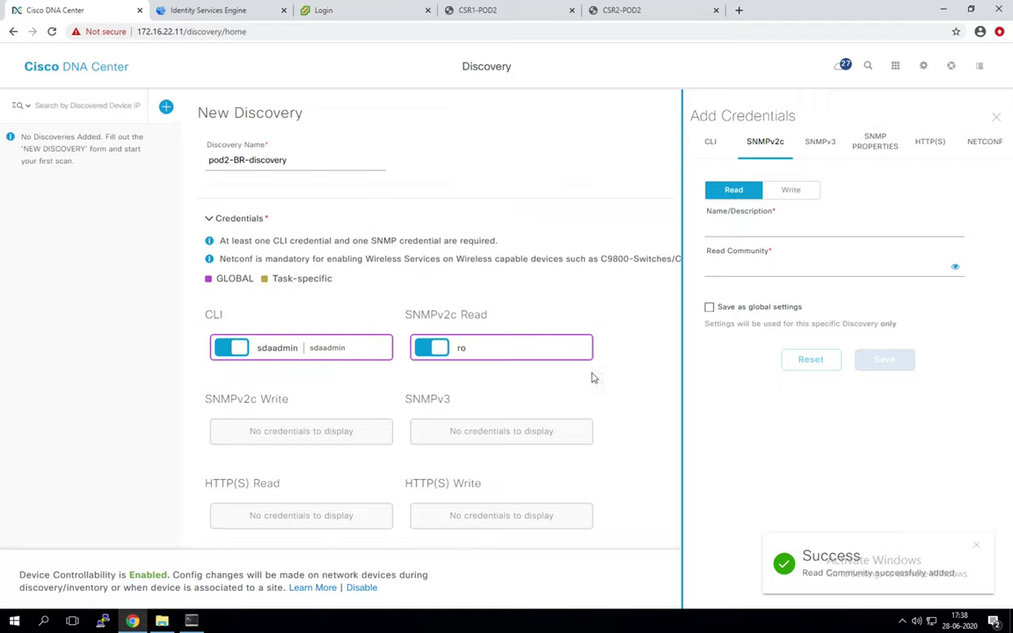
click(792, 189)
click(779, 224)
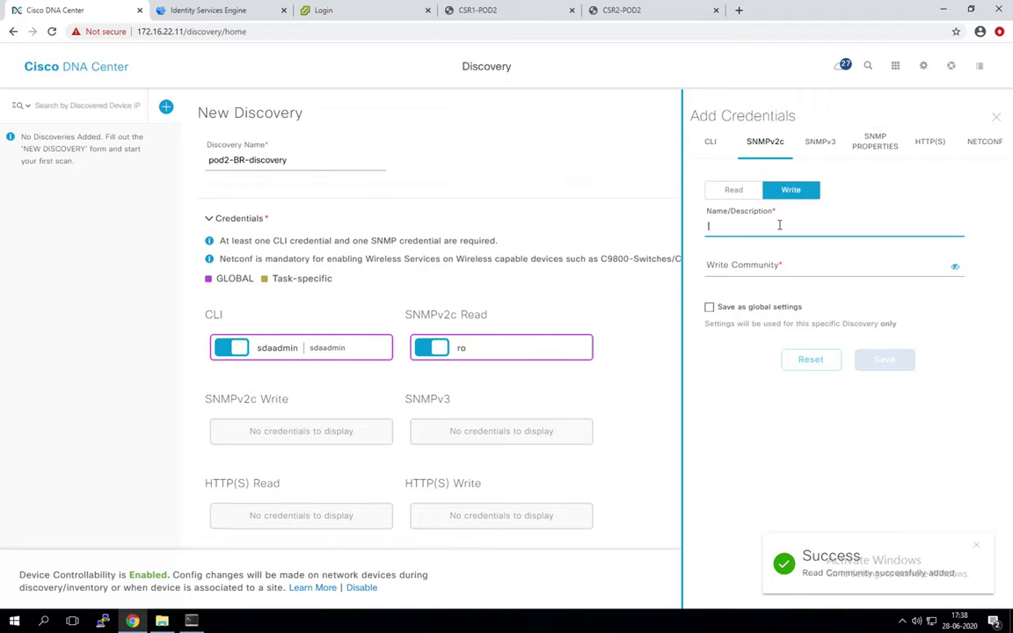
text(rw)
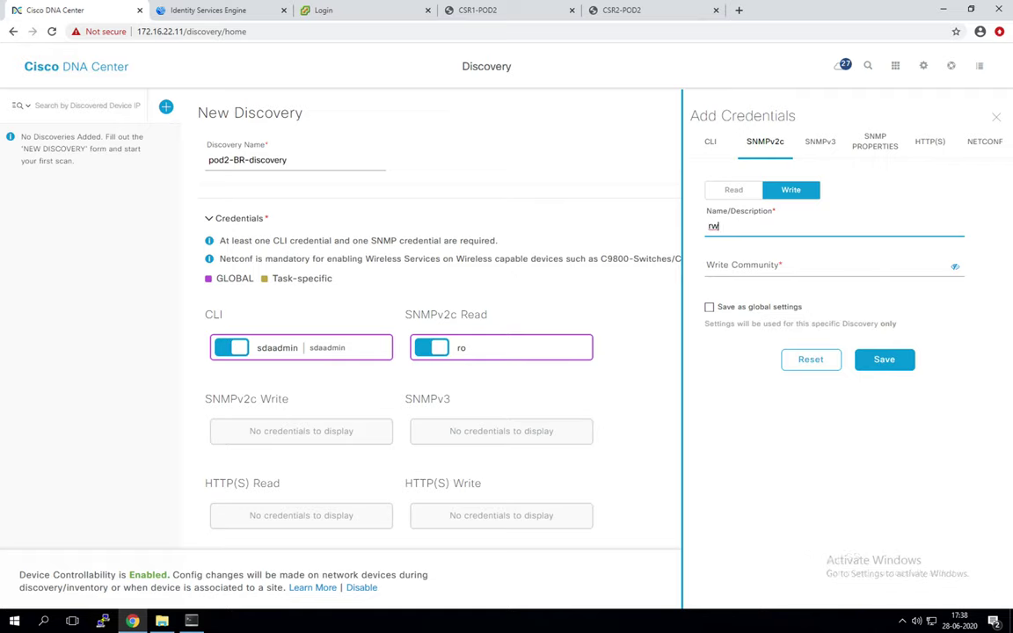
click(750, 265)
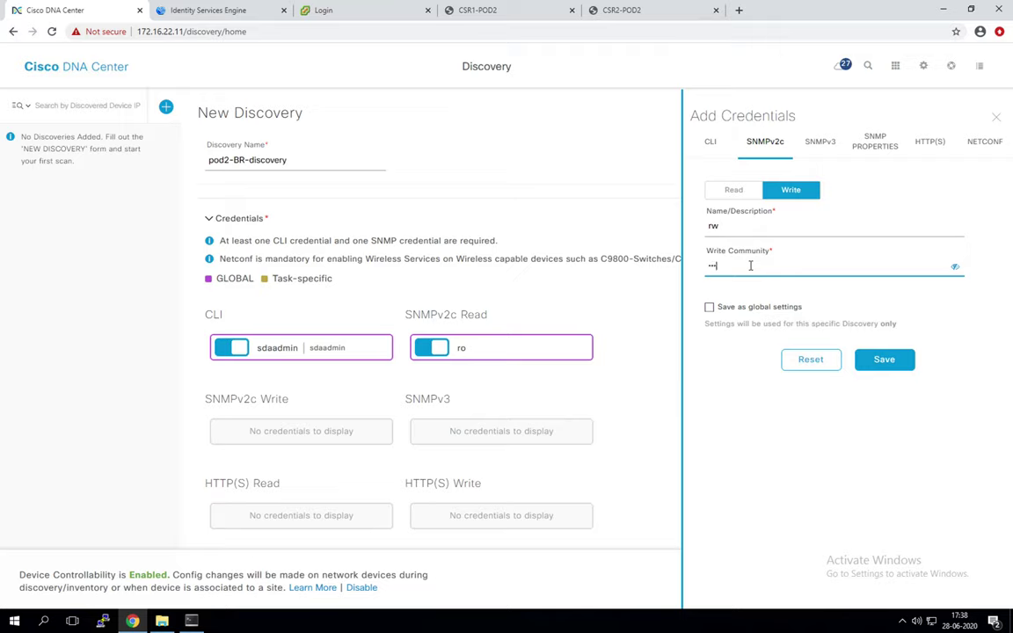
click(709, 306)
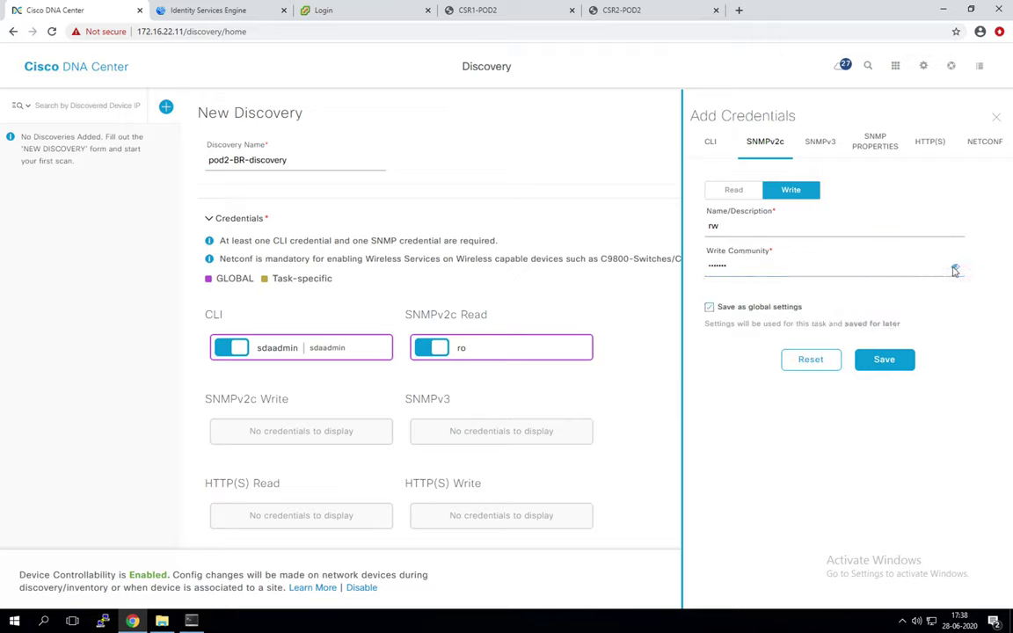
click(955, 266)
click(899, 364)
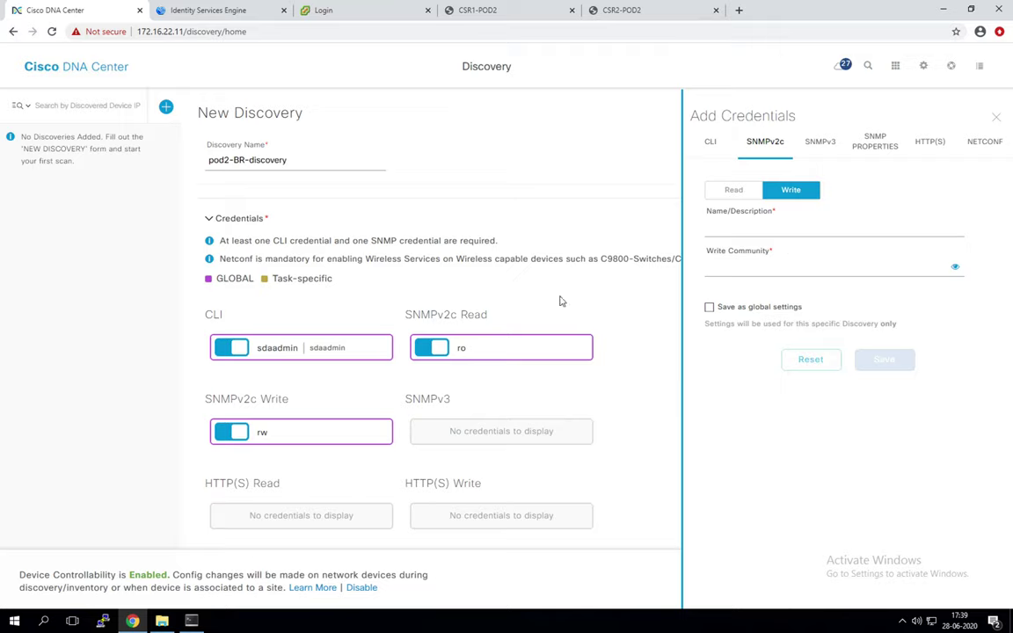
Step: Under Advanced, enable Telnet as a discovery protocol and accept the security warning
scroll(559, 302, down, 2)
scroll(559, 302, up, 1)
scroll(561, 302, down, 1)
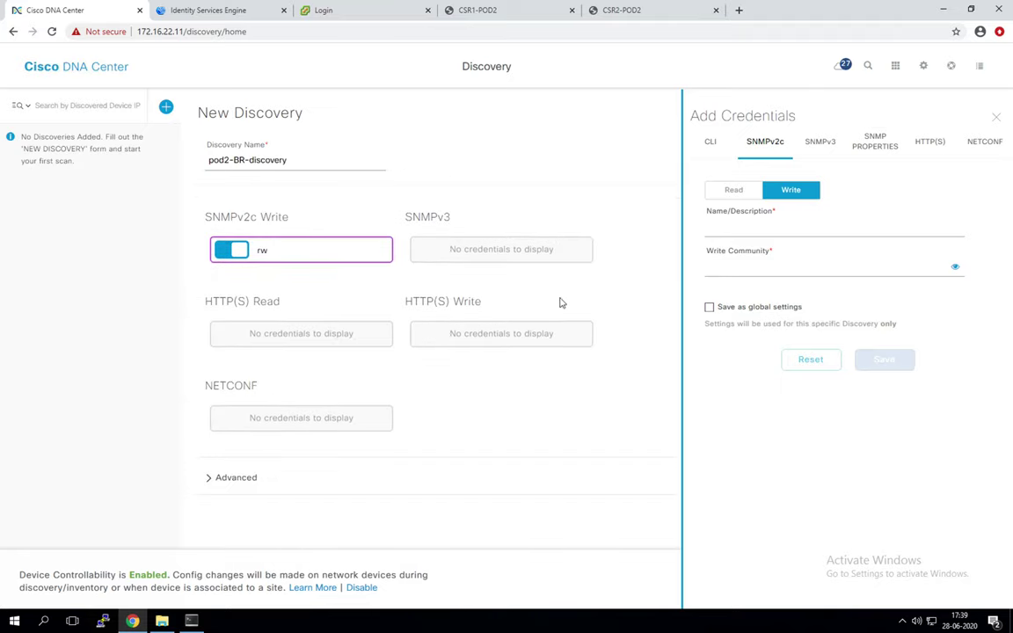
click(207, 478)
scroll(215, 481, down, 1)
click(215, 476)
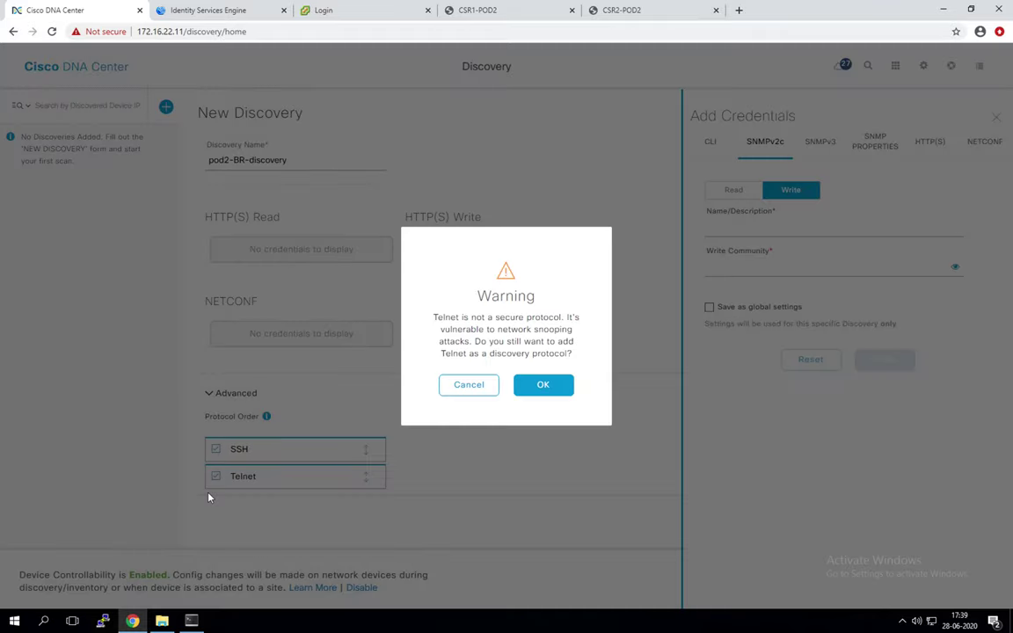
click(552, 385)
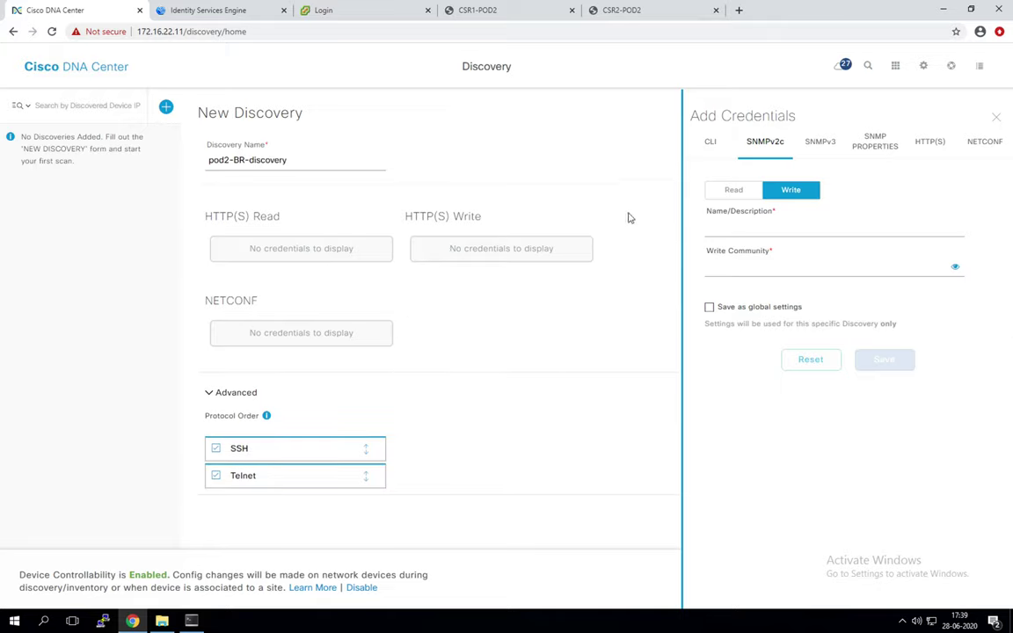
Step: Close the credentials panel and bring up the Pod2-Border1 SuperPuTTY terminal
click(994, 121)
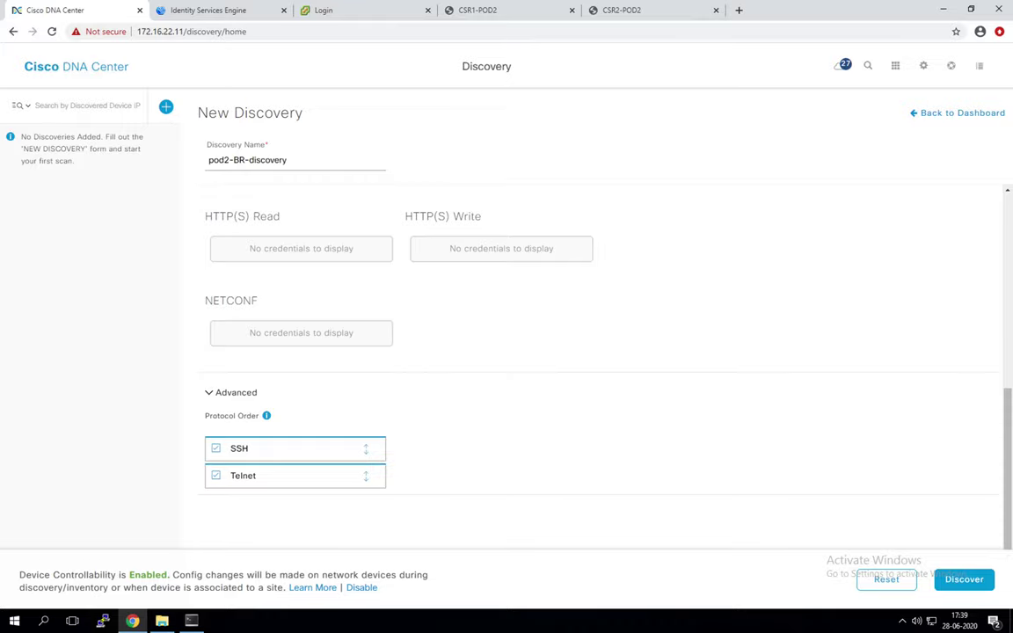
click(191, 620)
click(342, 332)
Step: Log in to the Pod2-Border2 console and enter privileged exec mode
key(Return)
key(Return)
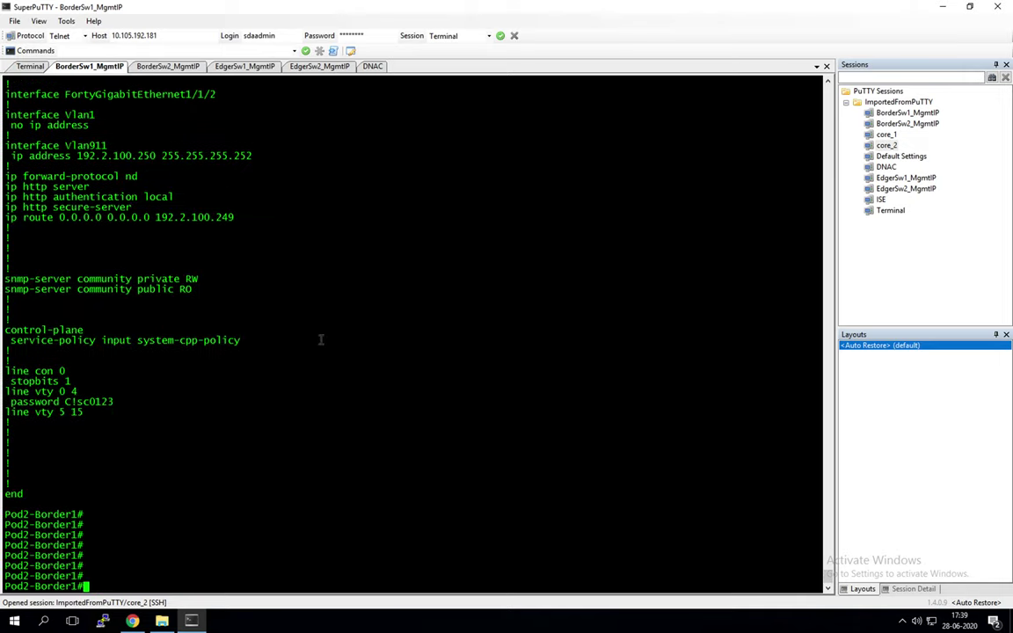
click(165, 67)
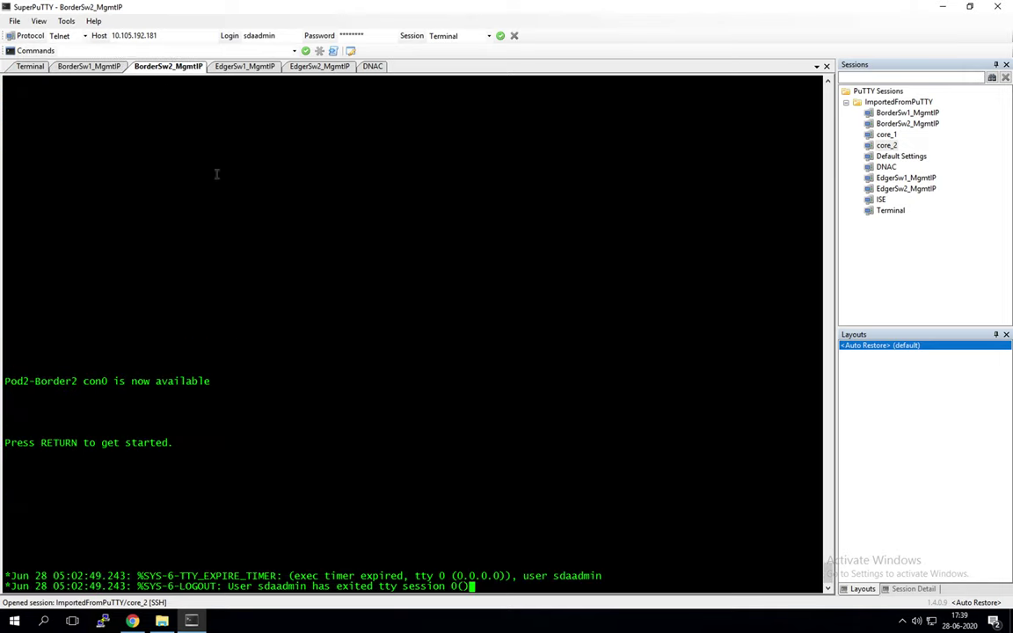
key(Return)
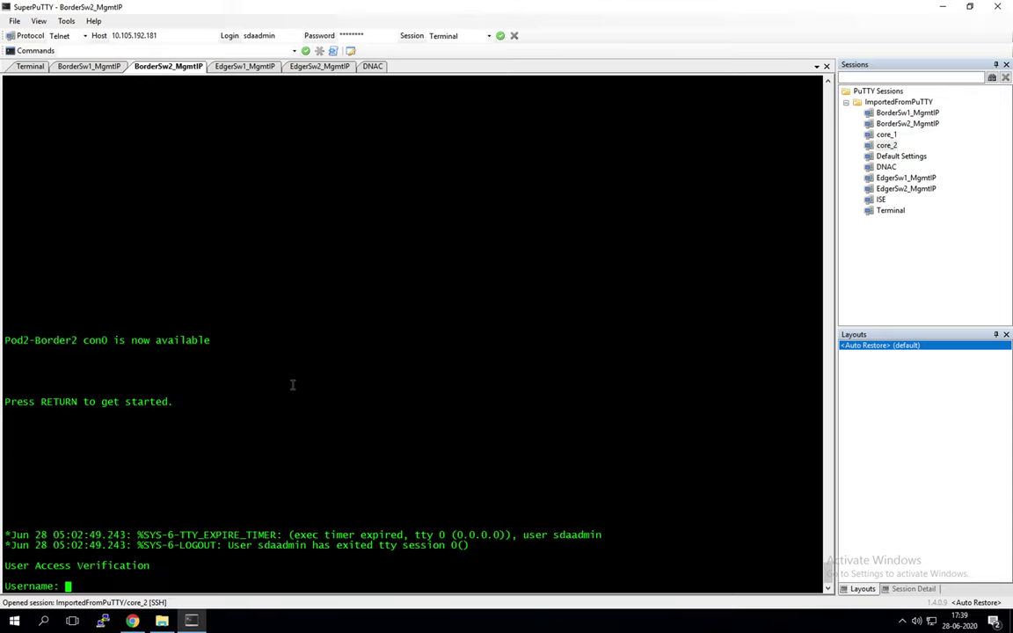
text(sdadnu)
key(BackSpace)
key(BackSpace)
text(min)
key(Left)
key(Left)
key(Left)
key(Left)
text(a)
key(Return)
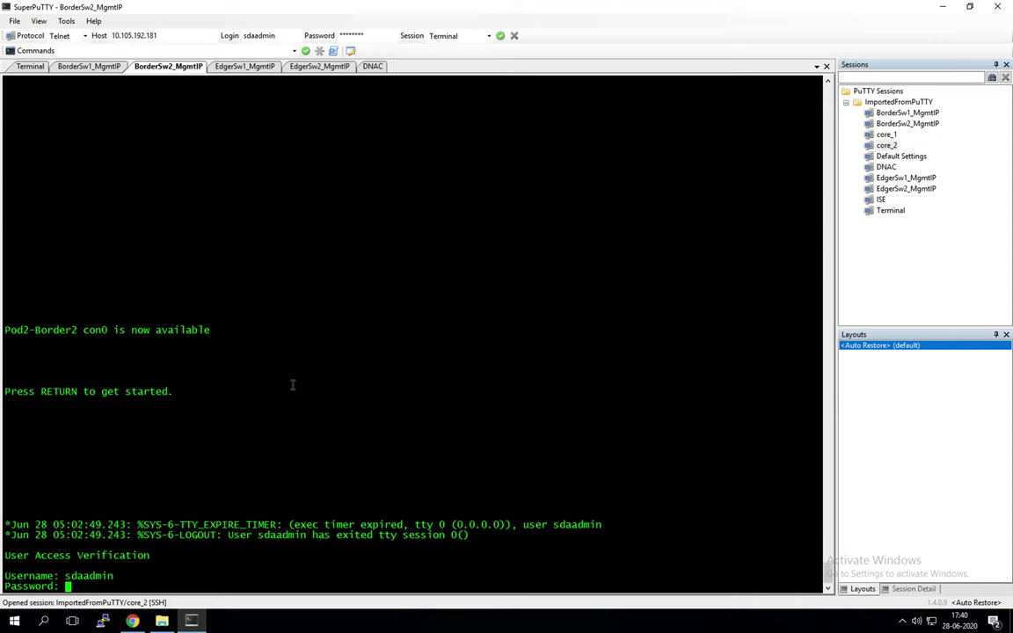
key(Return)
text(en)
key(Return)
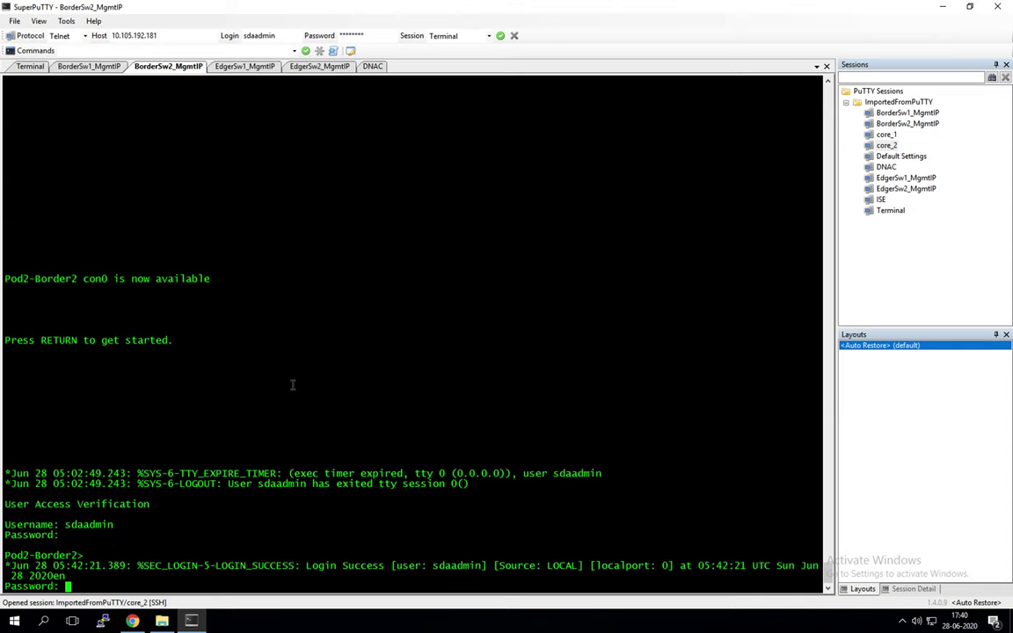
key(Return)
key(Return)
key(Return)
key(Return)
key(Return)
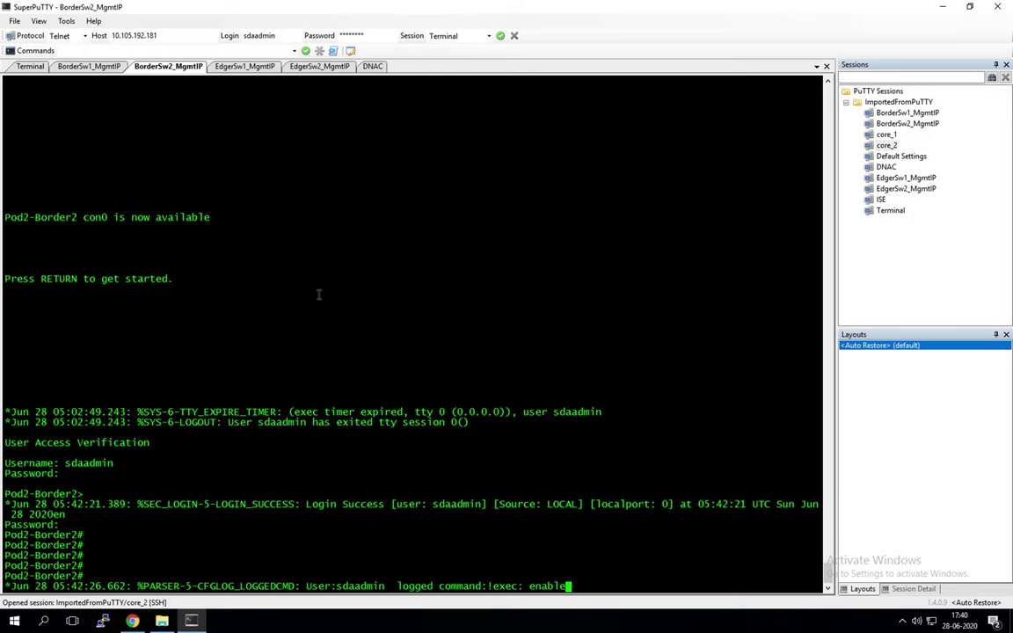
Step: Run 'show run | sec archive' on Pod2-Border2 to check archive logging
click(66, 22)
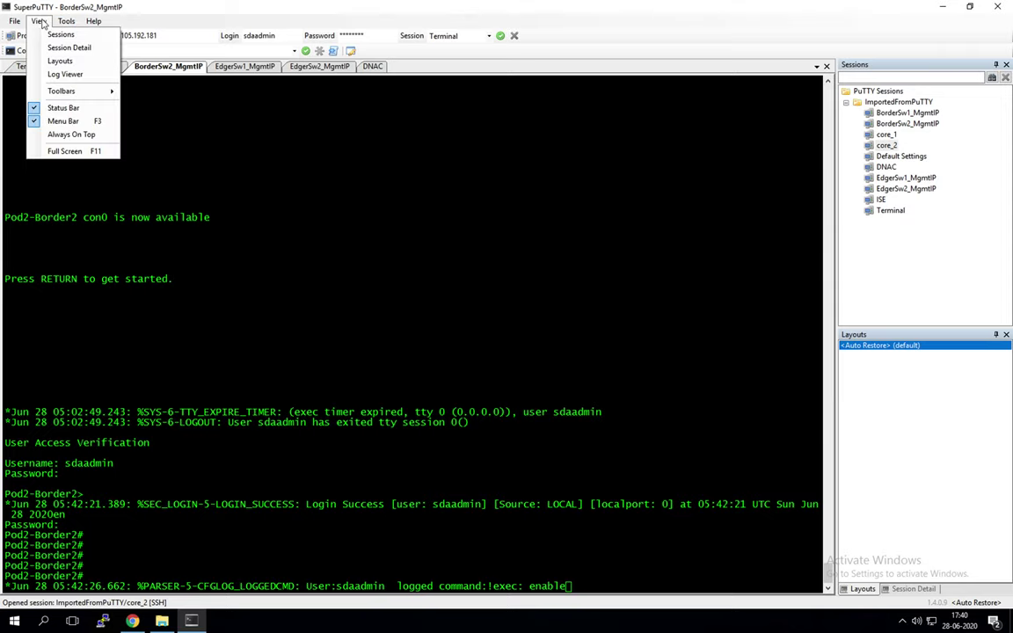
mouse_move(83, 29)
click(227, 237)
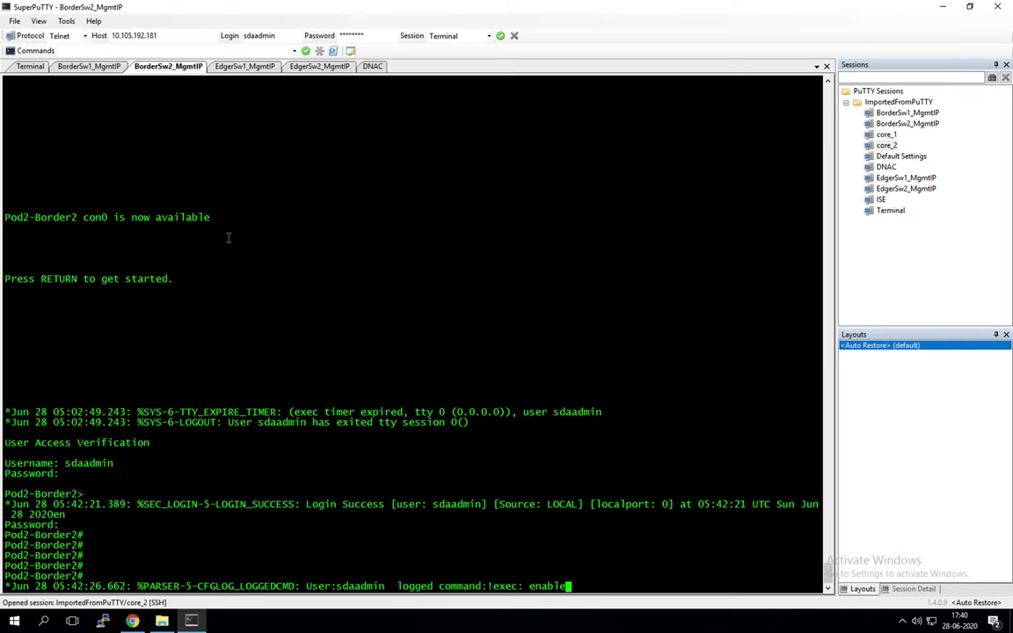
key(Return)
key(Return)
key(Return)
key(Return)
key(Return)
key(Return)
key(Return)
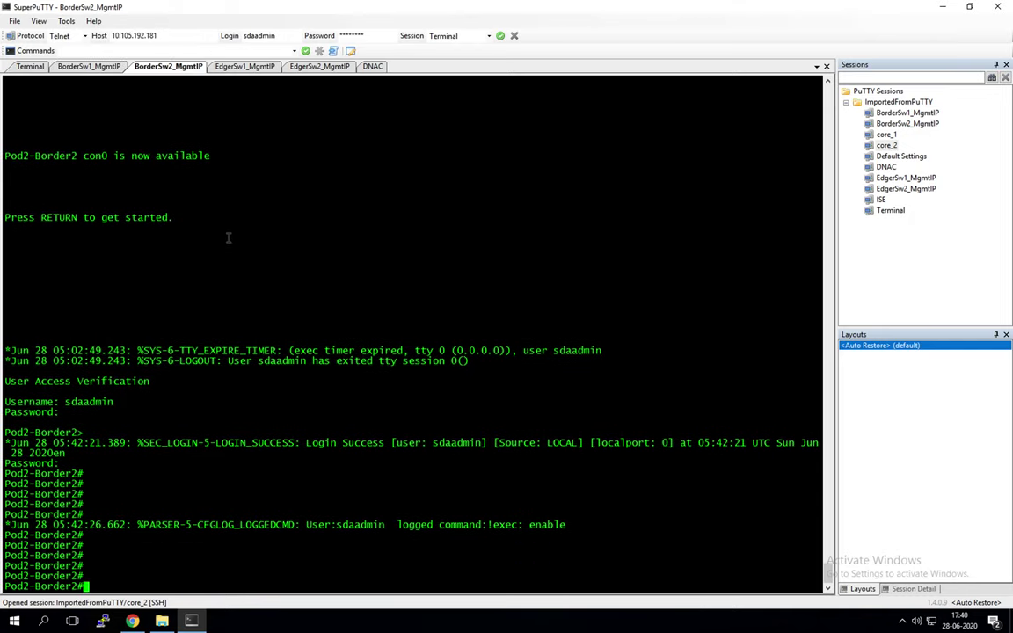
text(show)
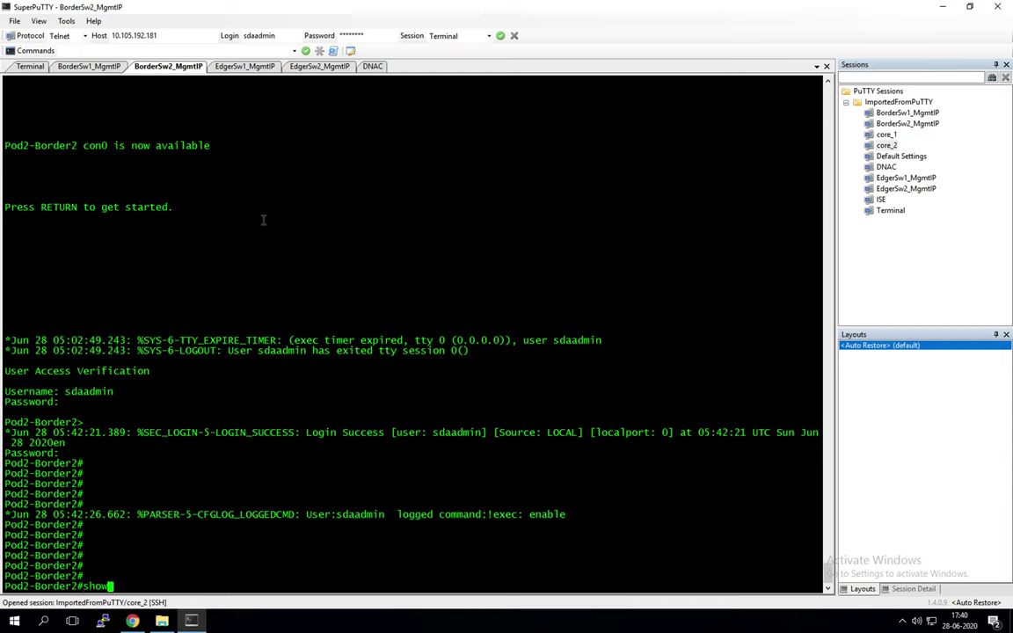
text( run | sec archive)
key(Return)
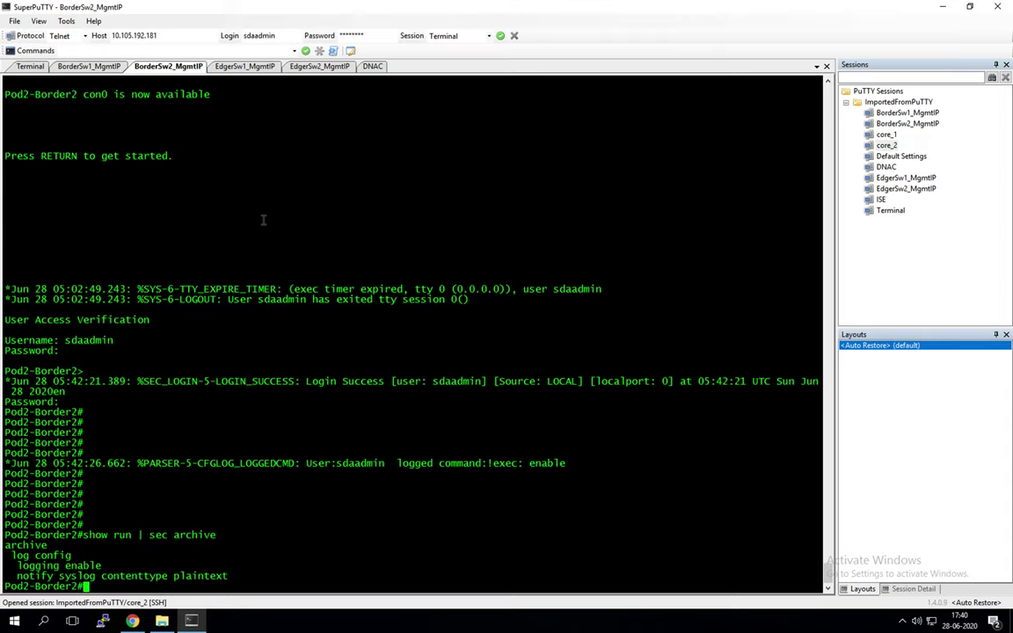
Step: Flip between the Pod2-Border1 and Pod2-Border2 sessions, then return to the DNA Center discovery form
key(ctrl+shift+Tab)
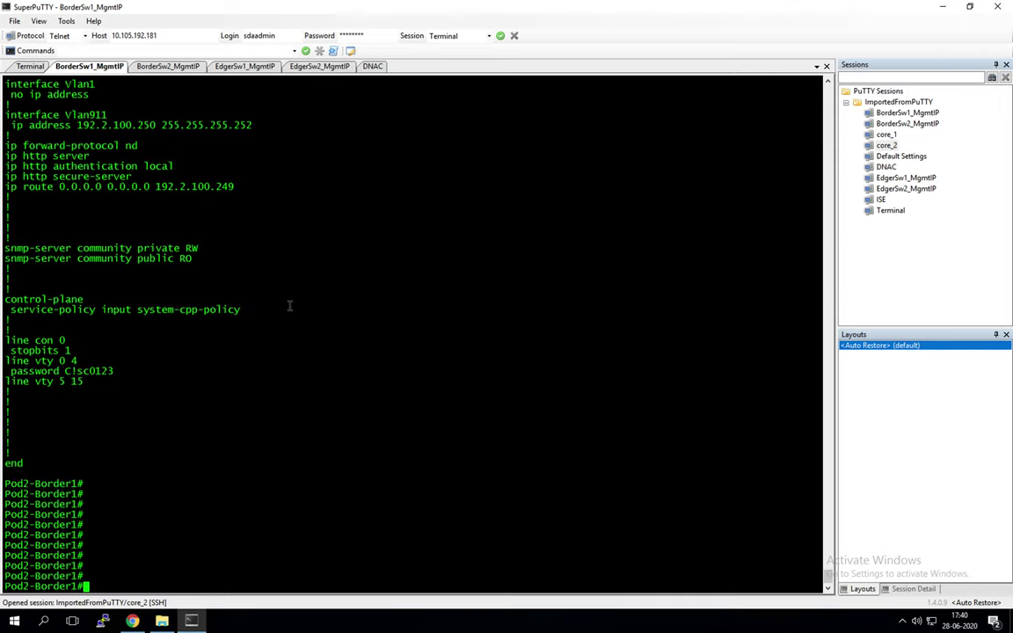
click(169, 67)
click(91, 67)
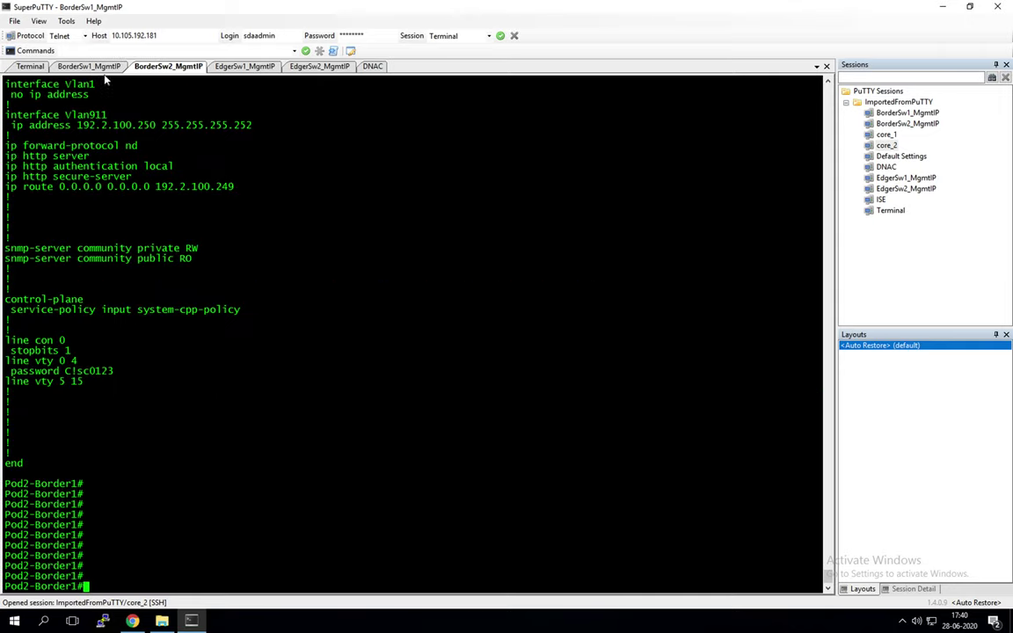
click(131, 621)
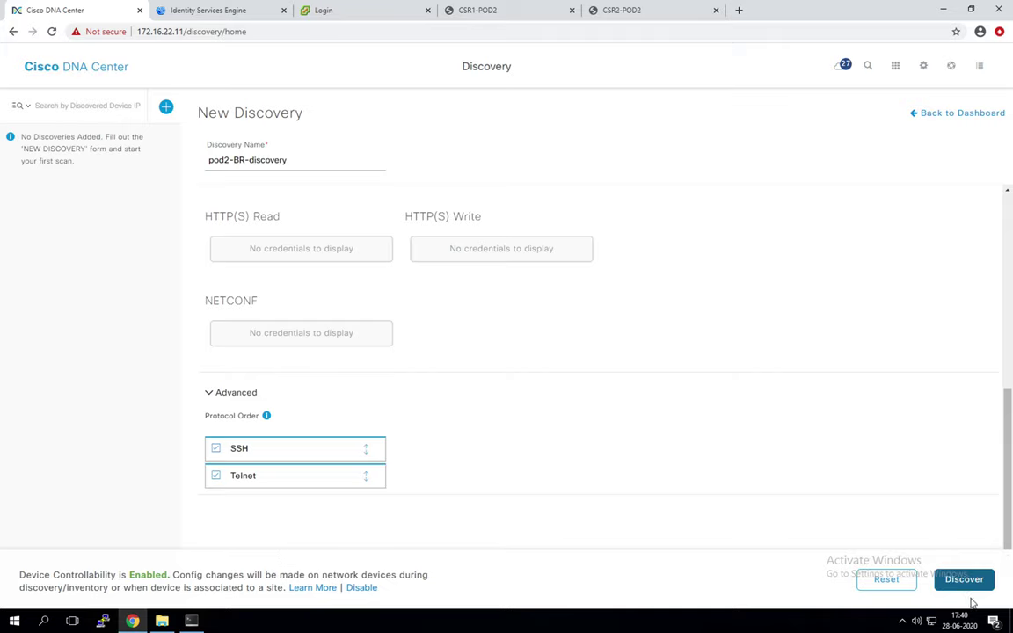
scroll(554, 409, up, 10)
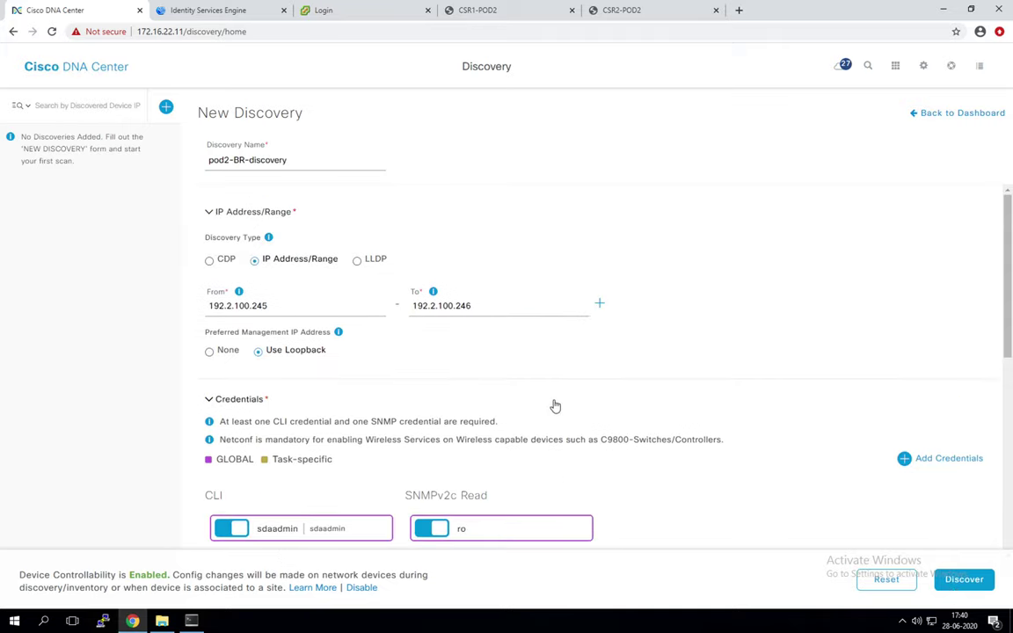
scroll(555, 405, down, 8)
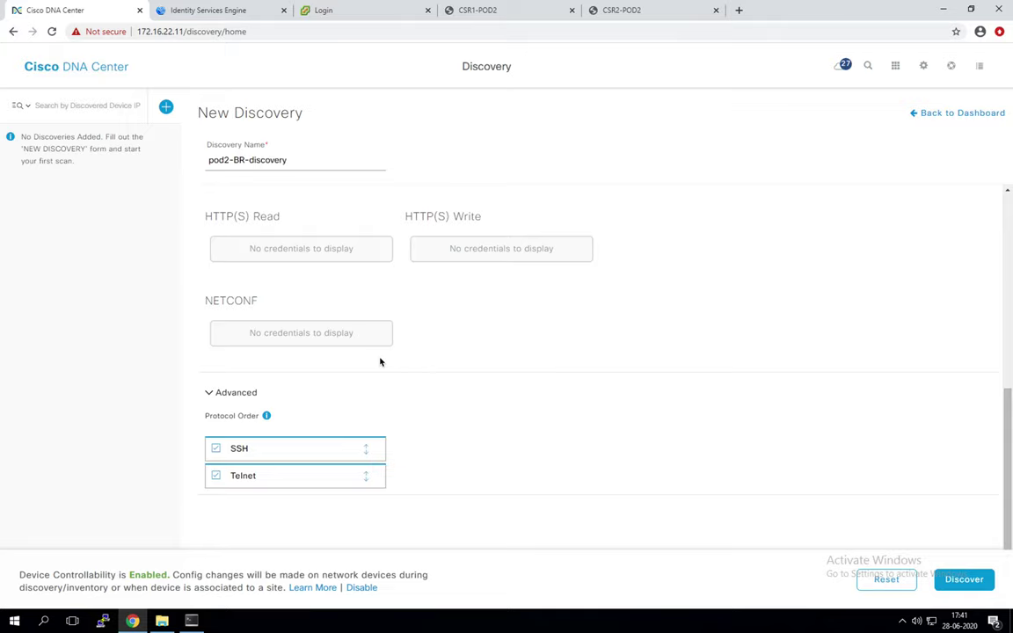
scroll(651, 292, up, 8)
scroll(650, 292, down, 8)
key(alt+Tab)
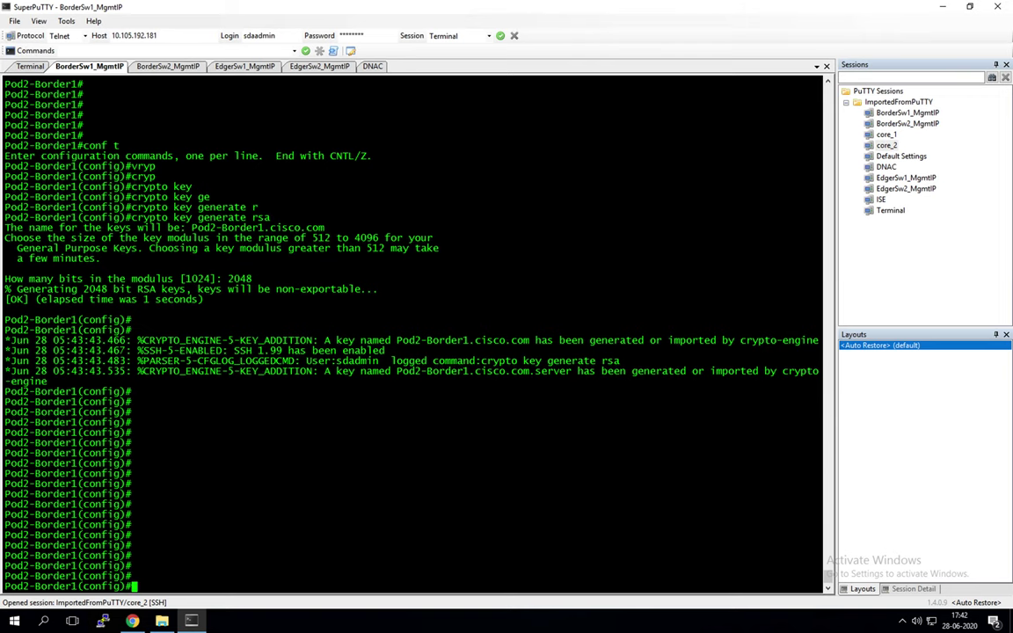
key(alt+Tab)
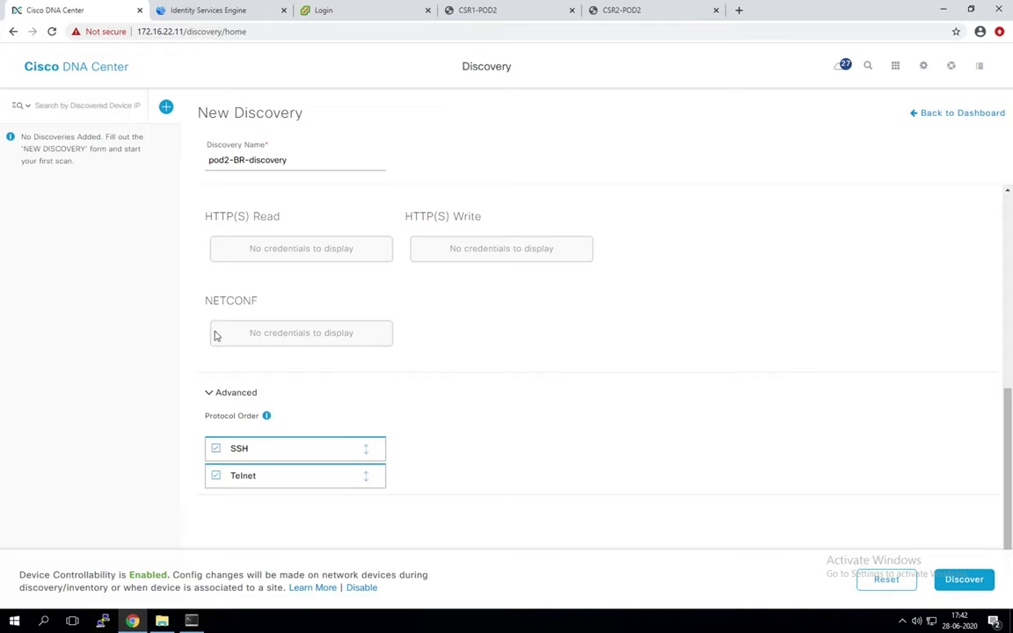
scroll(529, 276, up, 5)
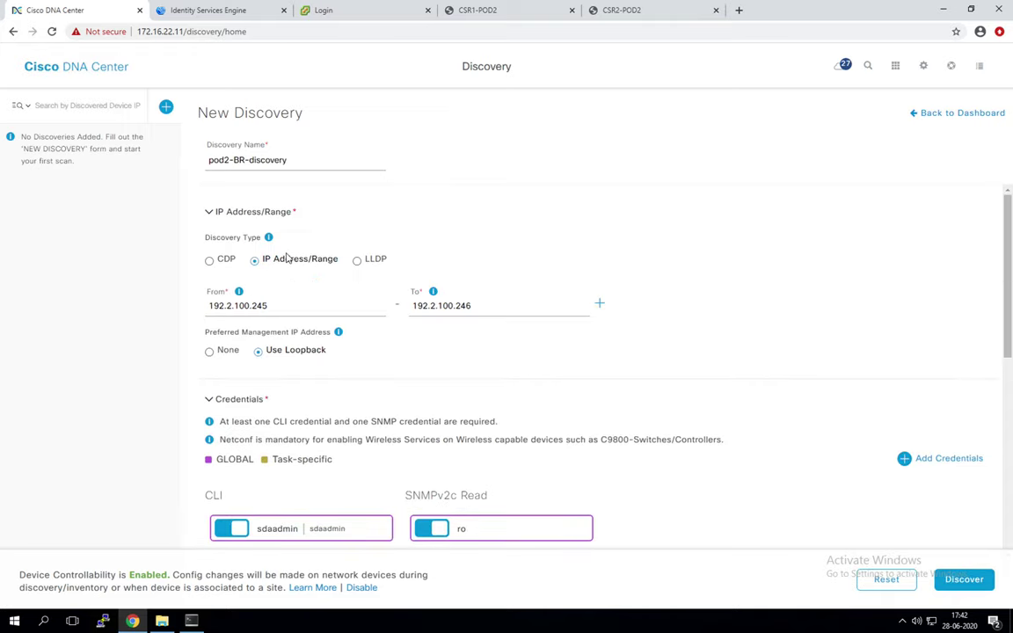
scroll(289, 262, down, 2)
scroll(289, 265, down, 1)
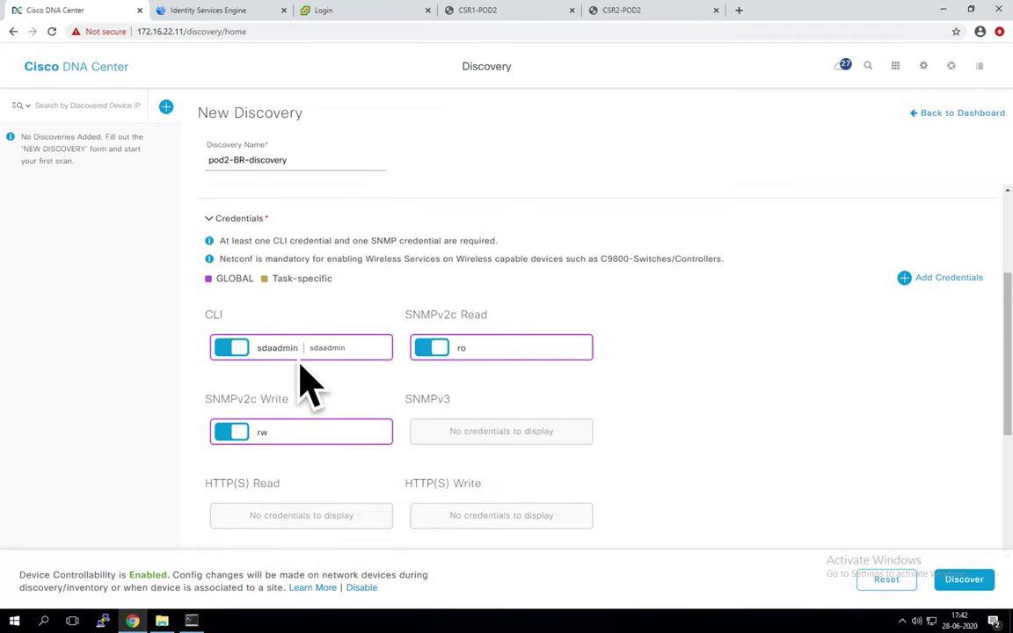
scroll(479, 257, down, 2)
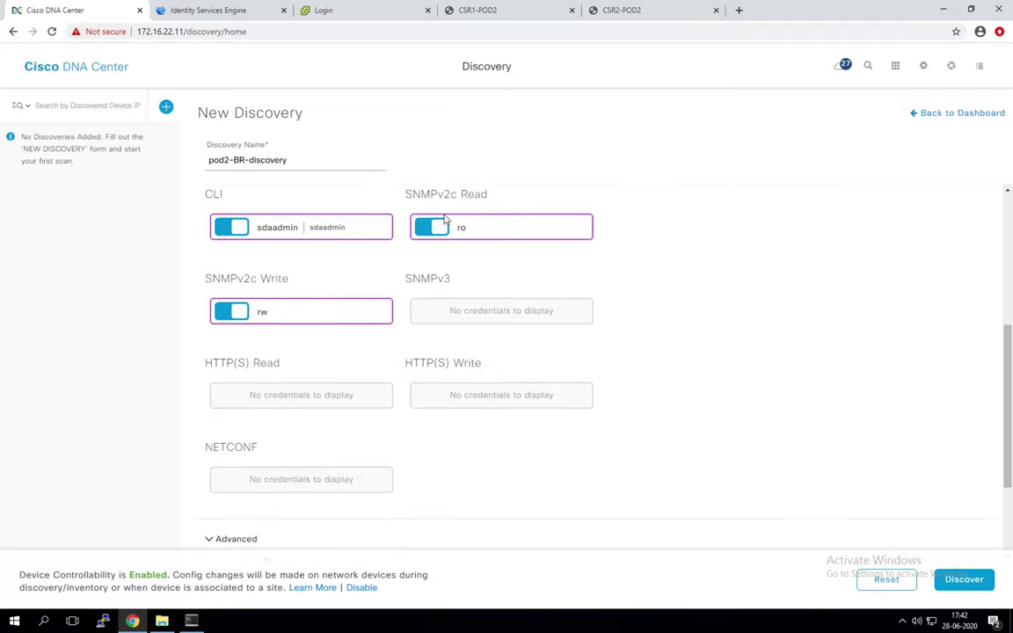
scroll(480, 261, down, 2)
Step: Launch pod2-BR-discovery with the schedule set to Now instead of Later
click(965, 588)
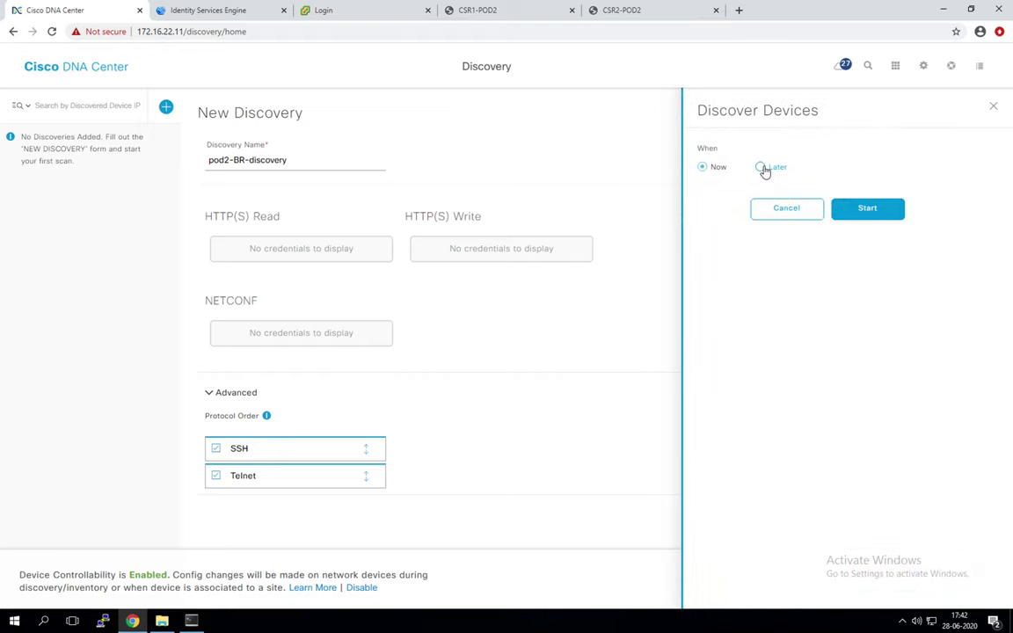
click(763, 168)
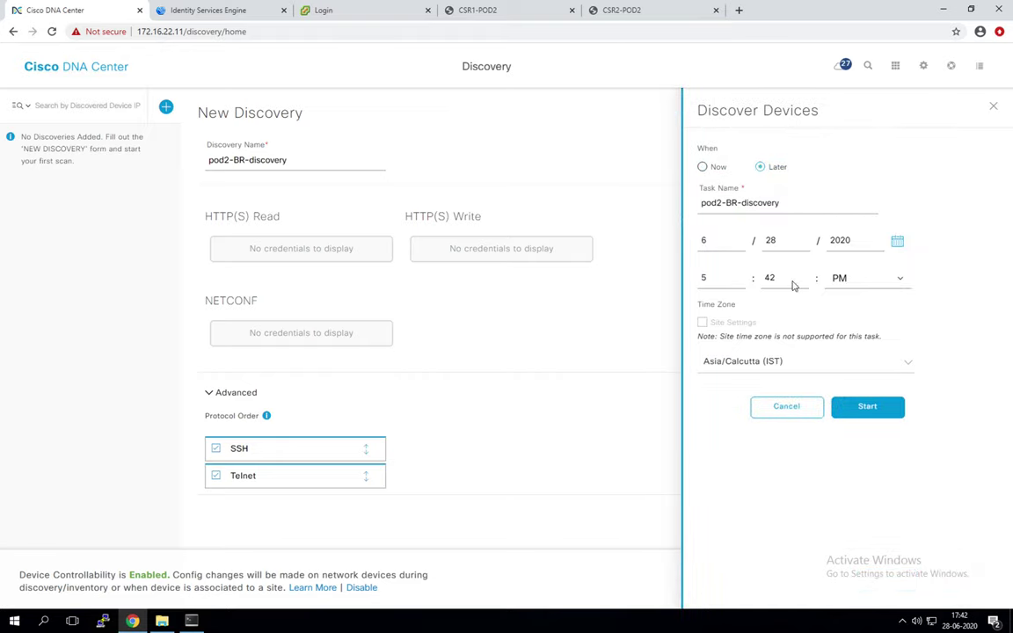
click(704, 167)
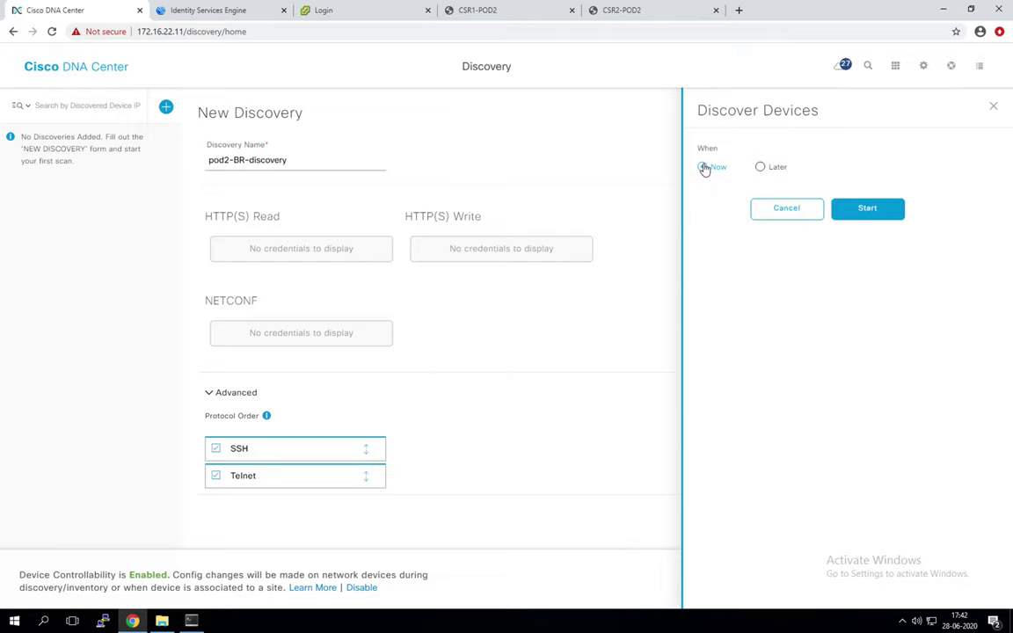
click(879, 216)
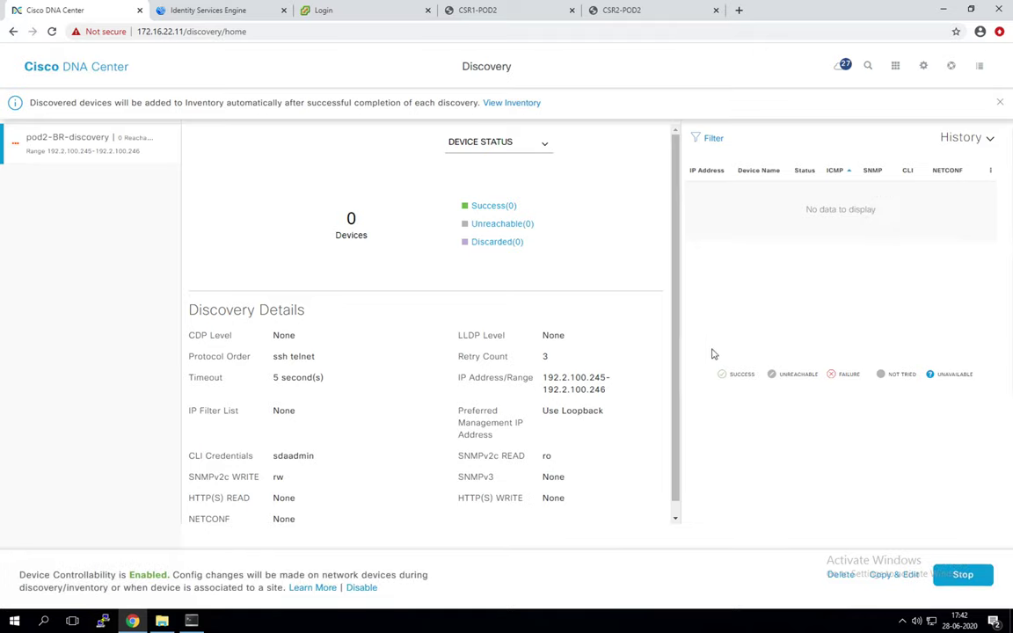
Step: Wait for the discovery to report Success(2) for Pod2-Border1 and Pod2-Border2, then bring up SuperPuTTY
click(675, 519)
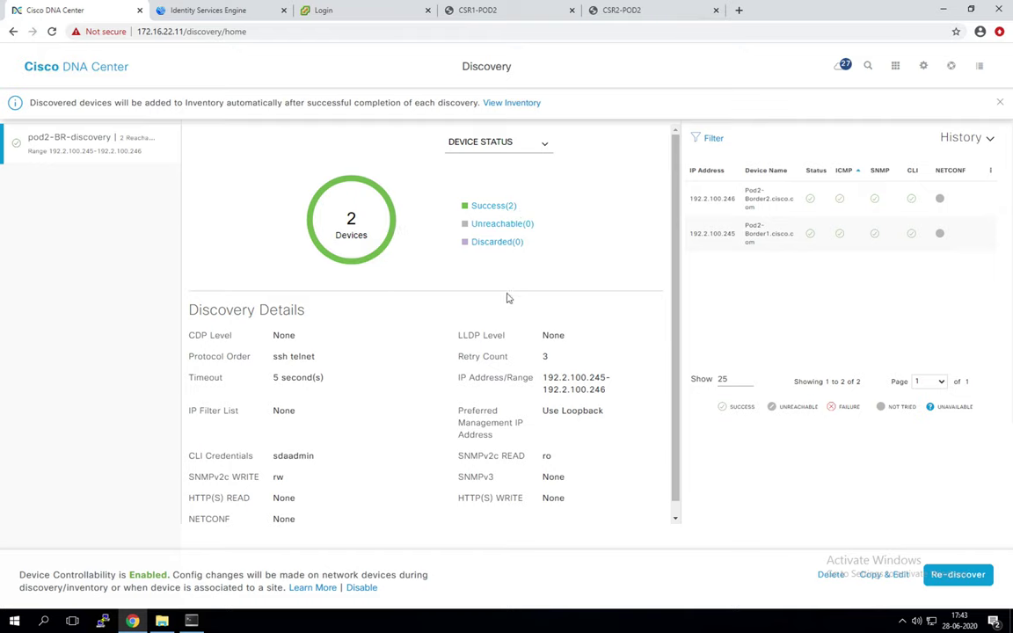
click(191, 621)
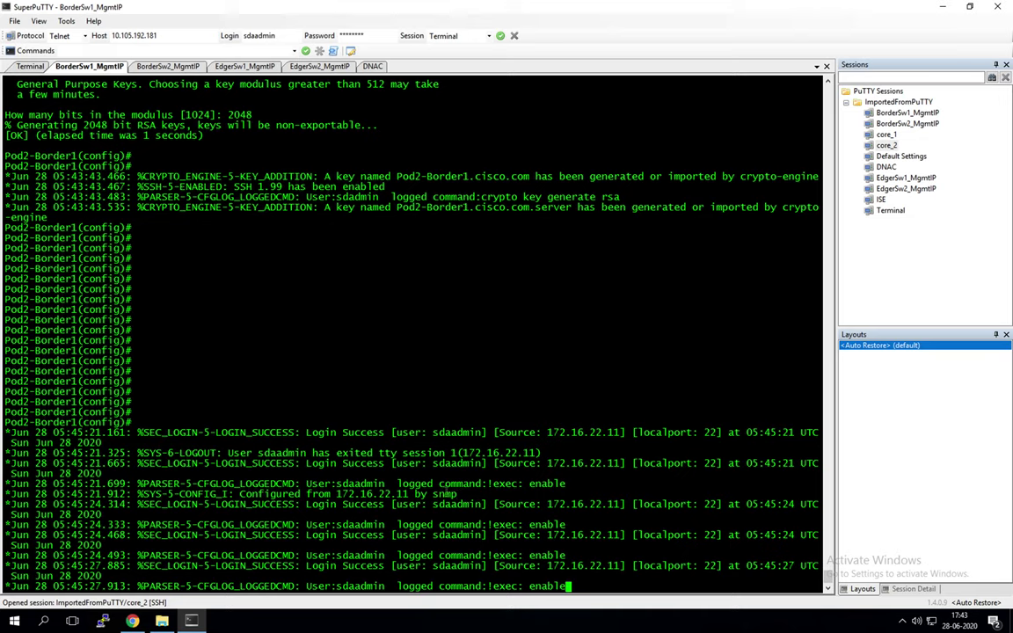
Step: Review the SSH login and config log lines from 172.16.22.11 on both border switch consoles
double_click(343, 484)
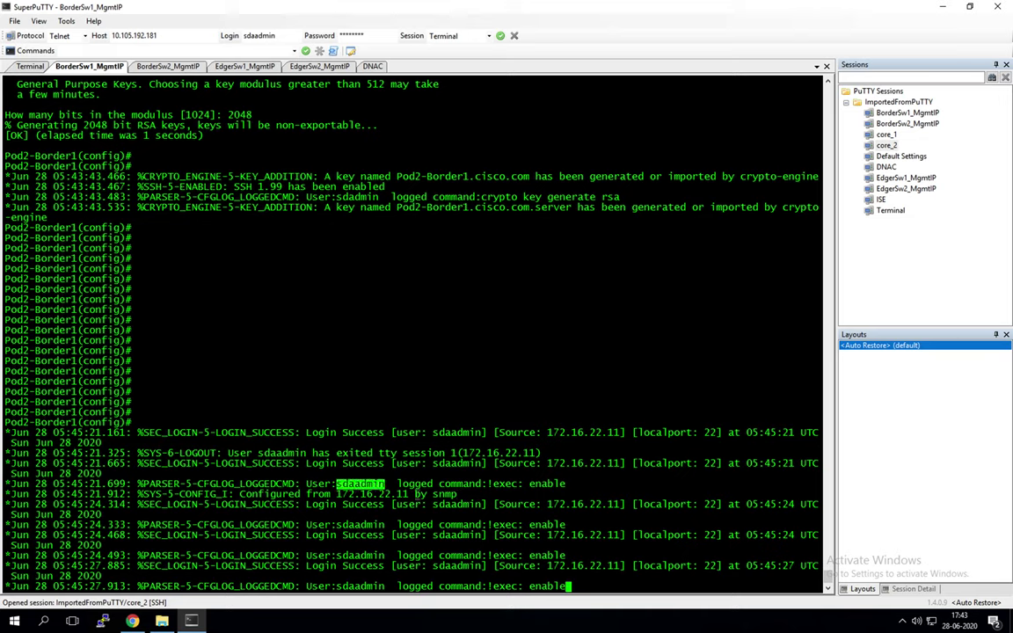
click(519, 448)
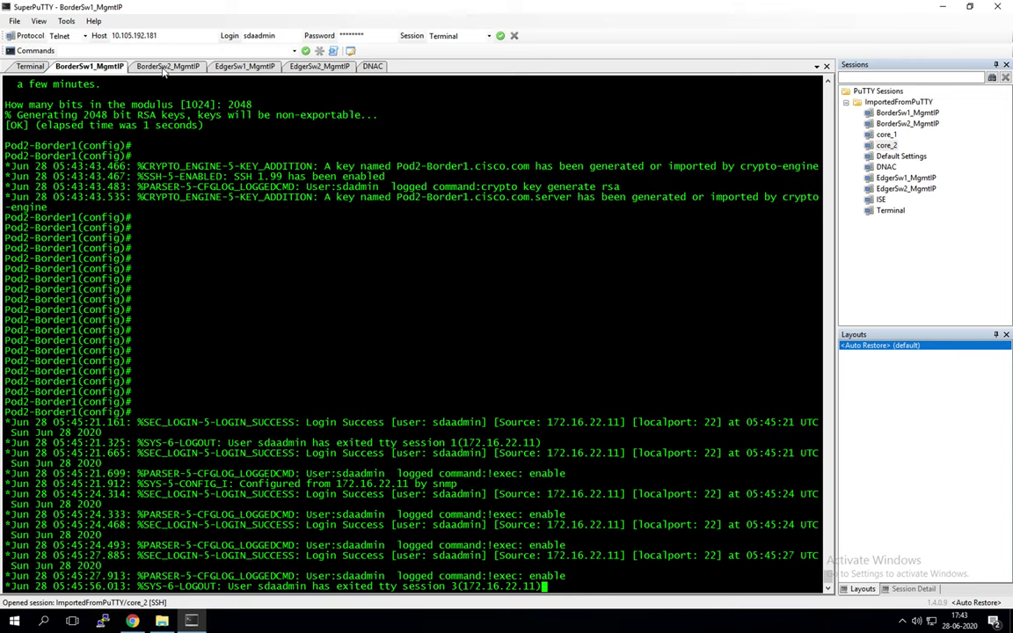
click(165, 67)
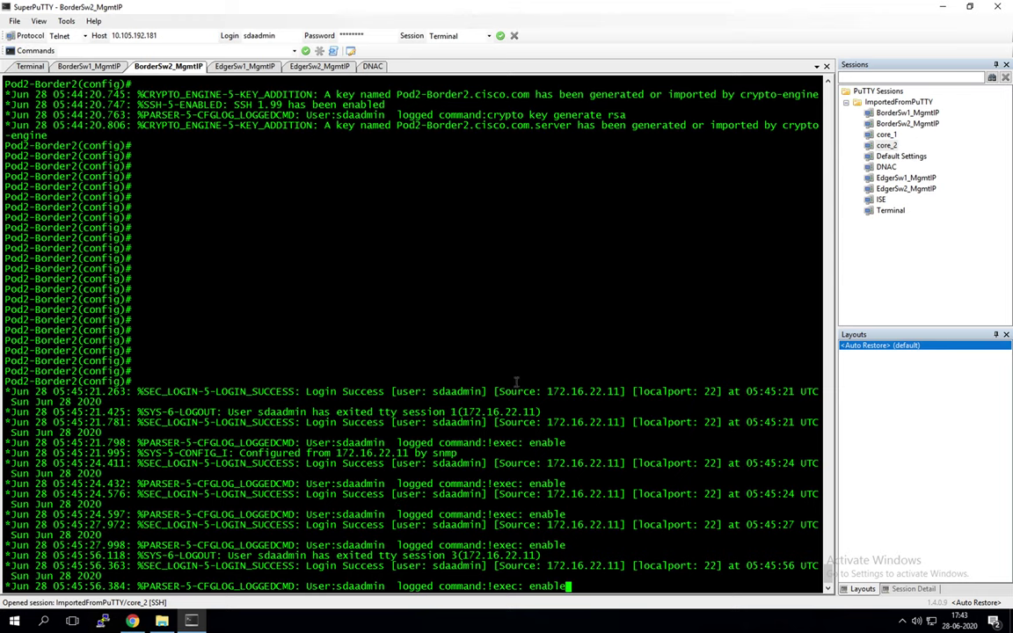
click(81, 70)
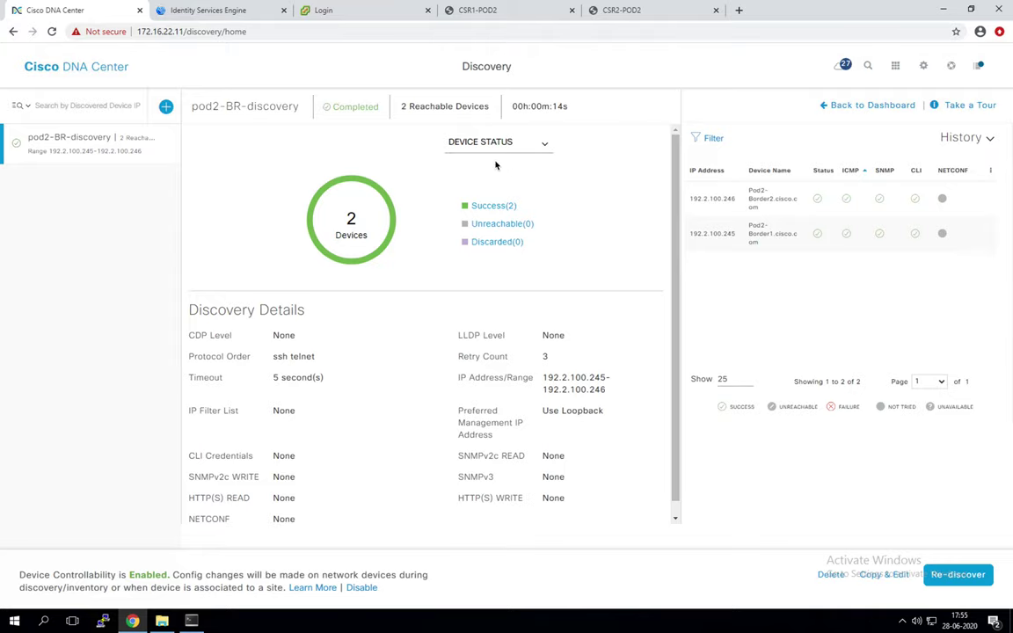
Step: In Provision > Devices > Inventory, confirm both Pod2 border switches show Reachable and Managed
click(76, 65)
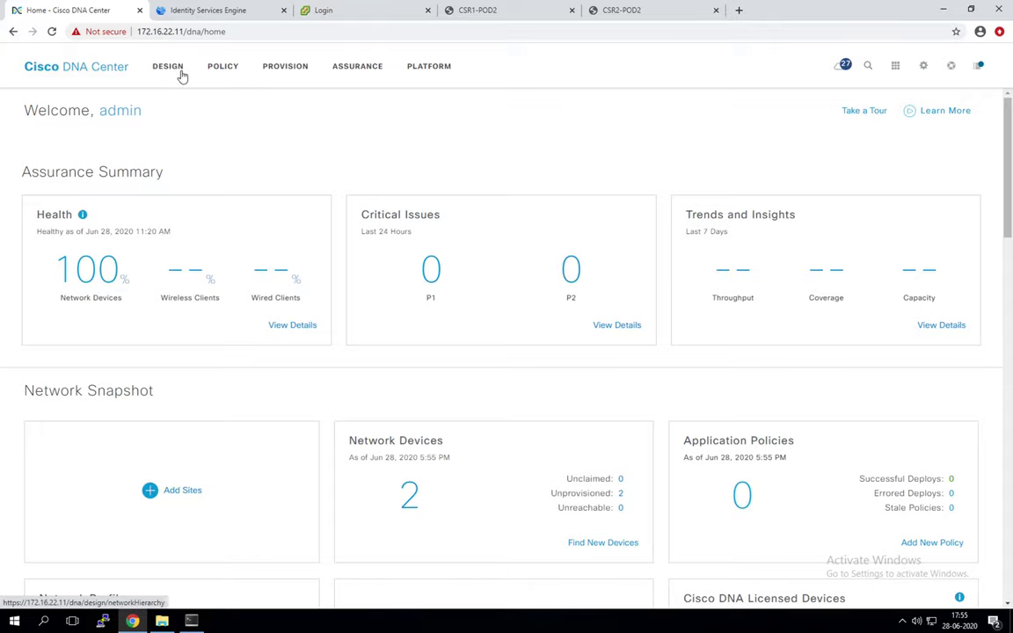
click(291, 74)
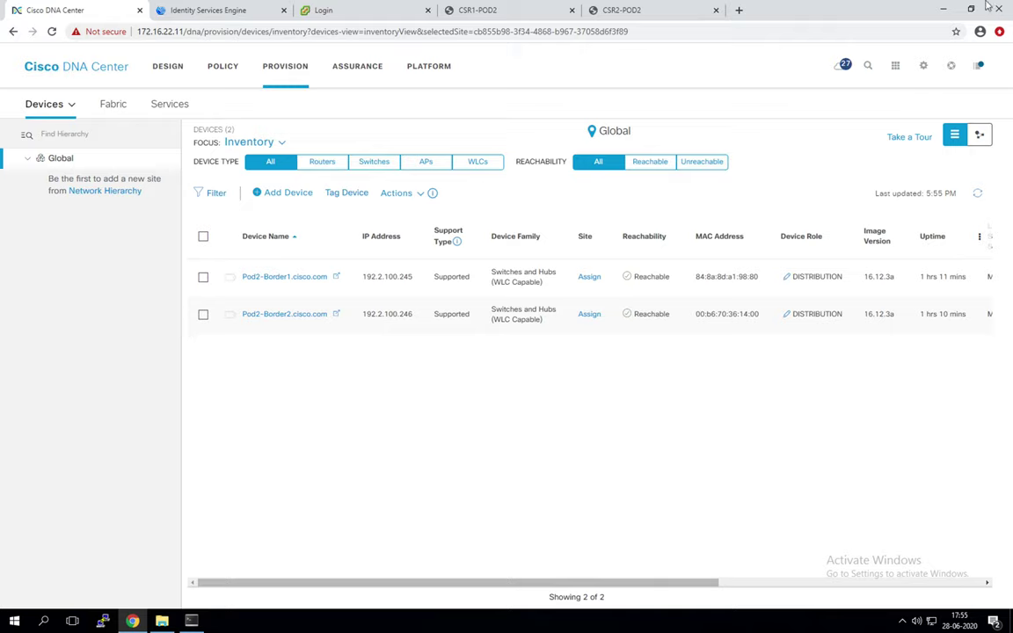
drag(686, 585, 986, 561)
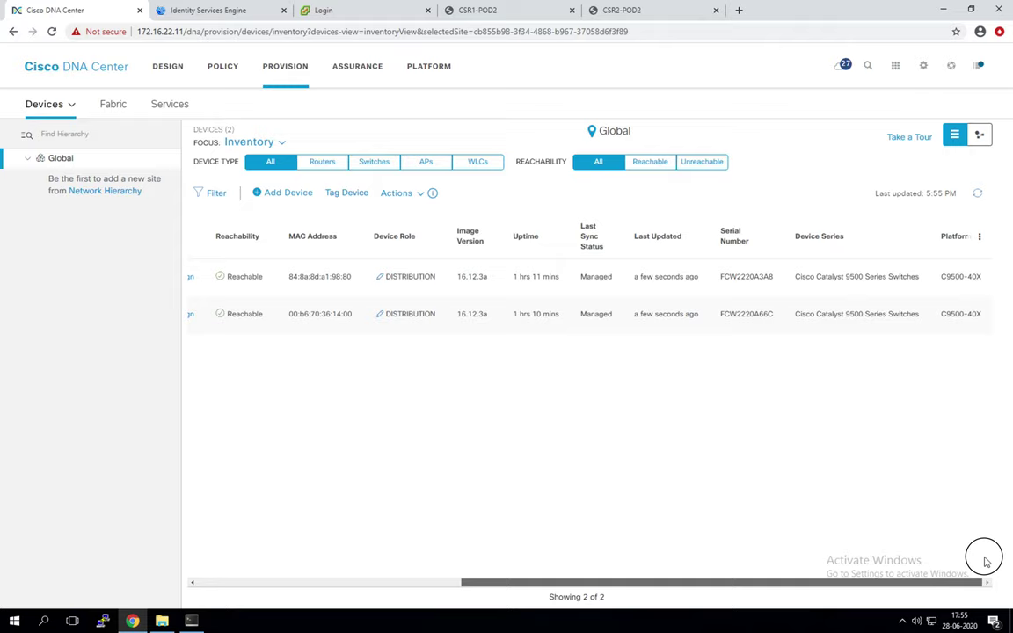
drag(581, 277, 579, 317)
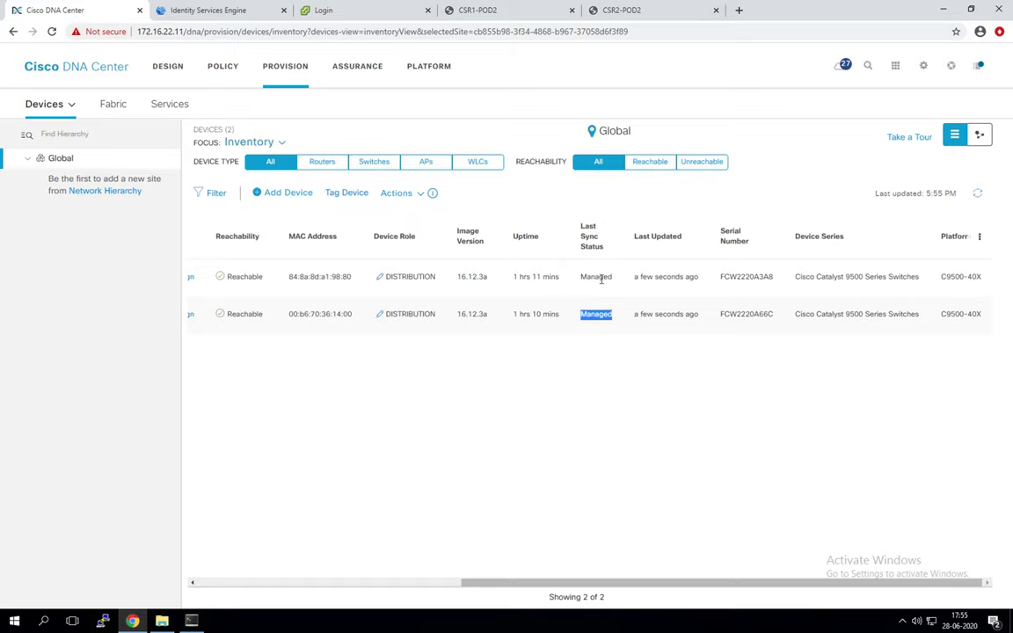
drag(665, 587, 319, 551)
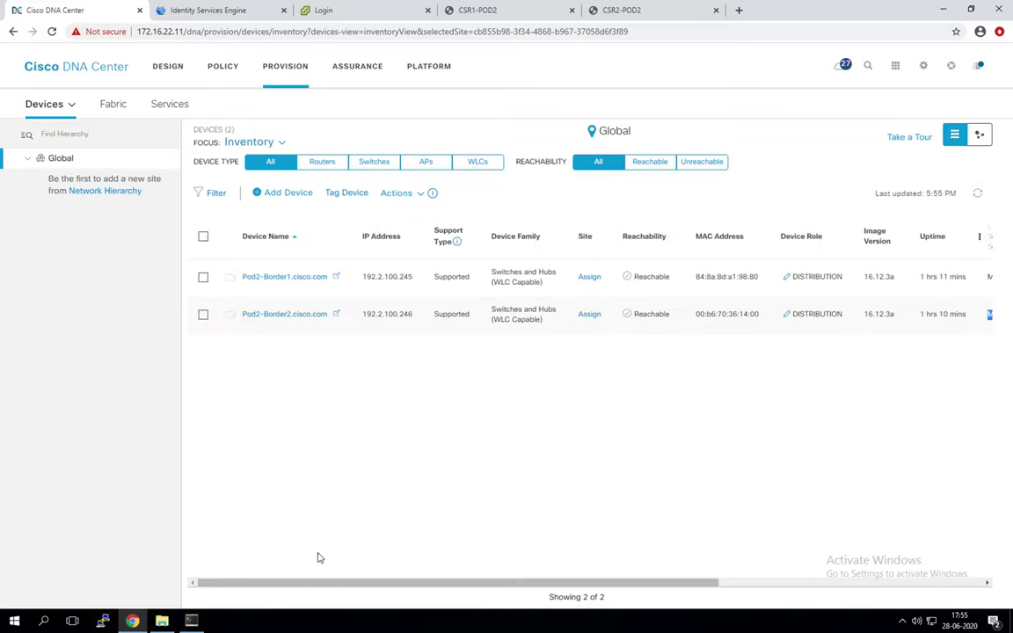
click(191, 622)
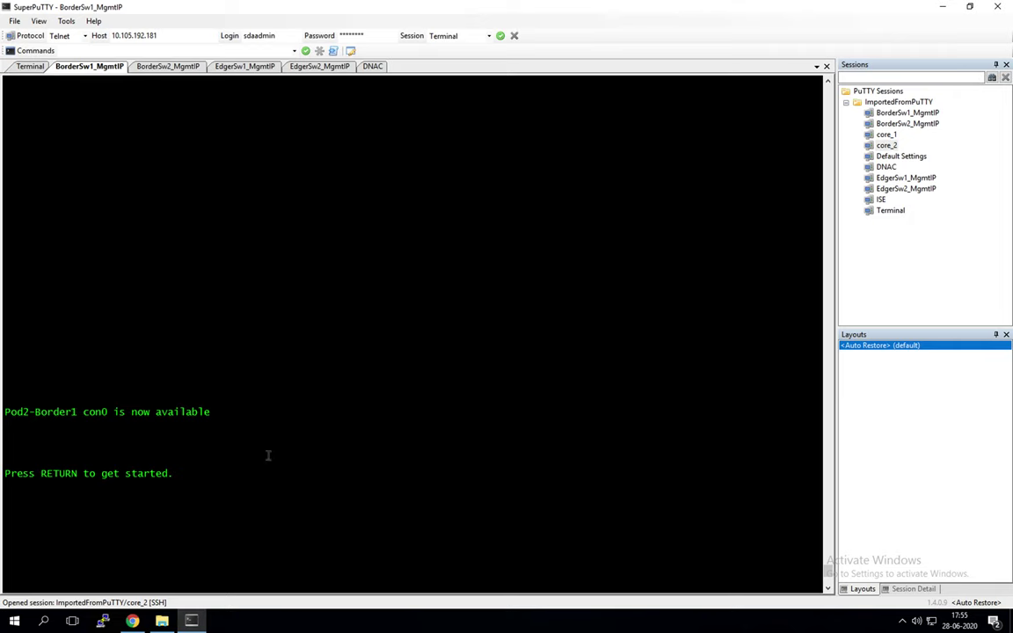
key(Return)
scroll(214, 302, down, 5)
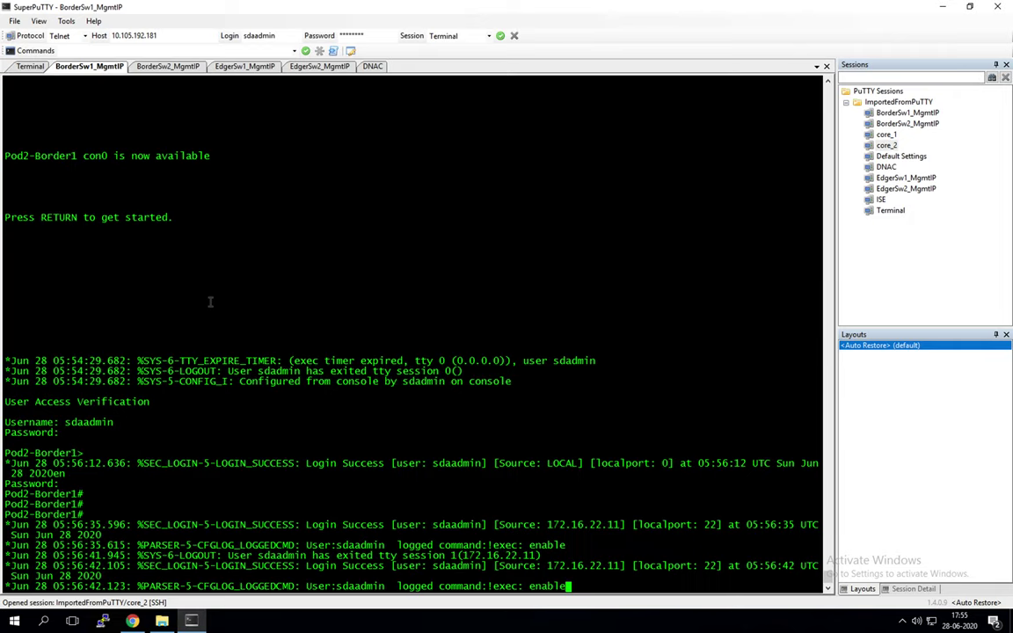
key(Return)
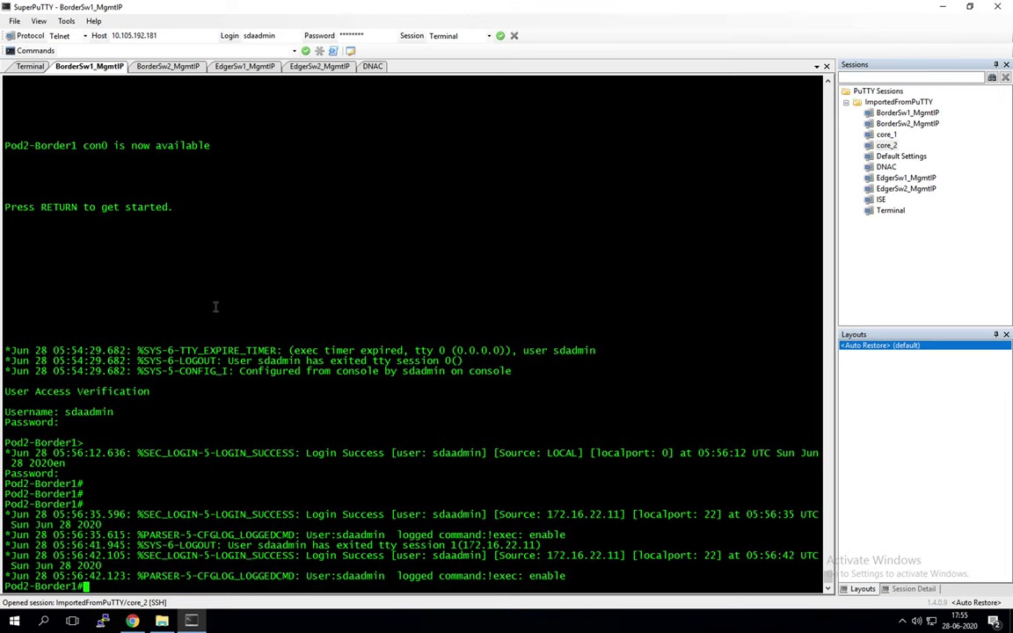
scroll(264, 334, up, 8)
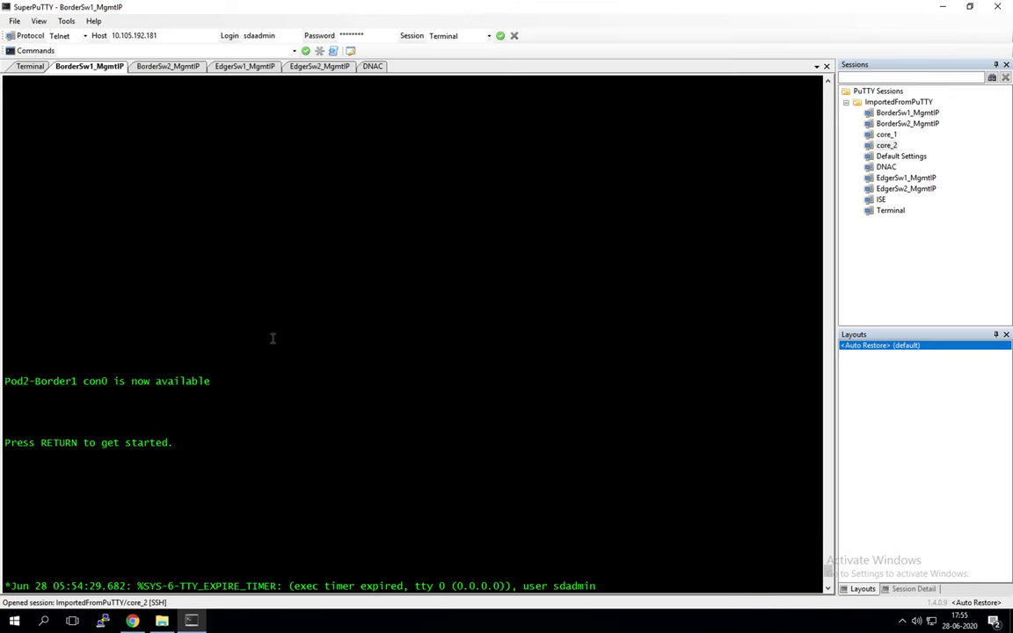
scroll(273, 339, up, 15)
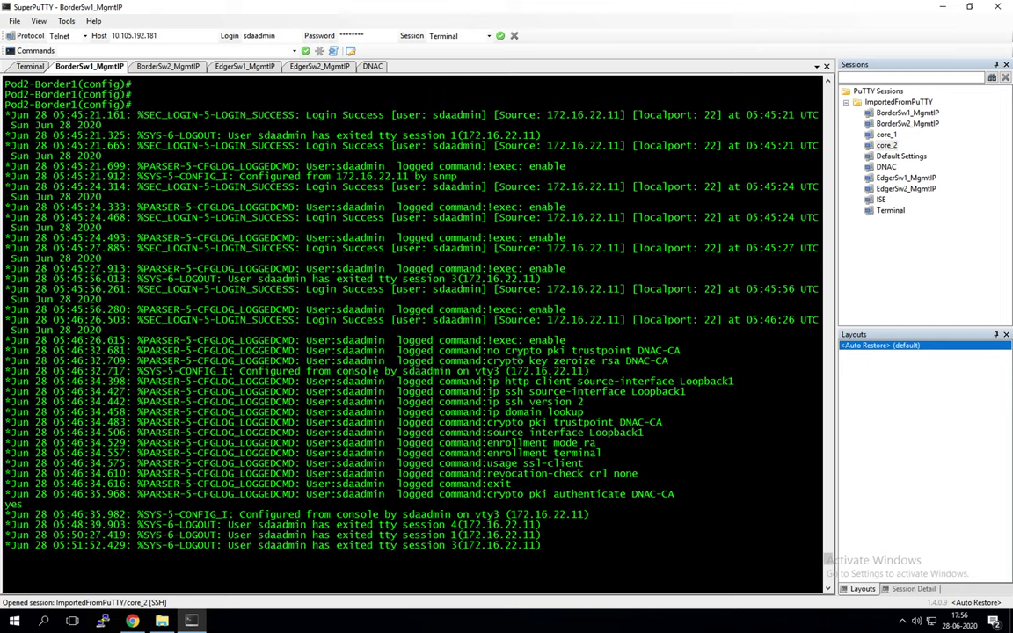
drag(507, 350, 640, 350)
triple_click(563, 351)
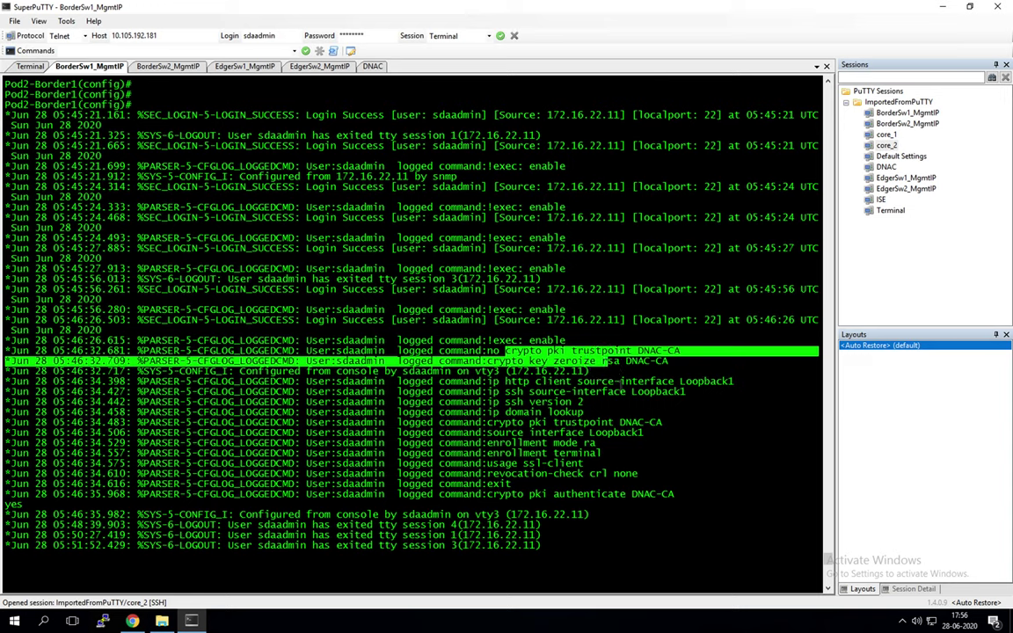
click(623, 393)
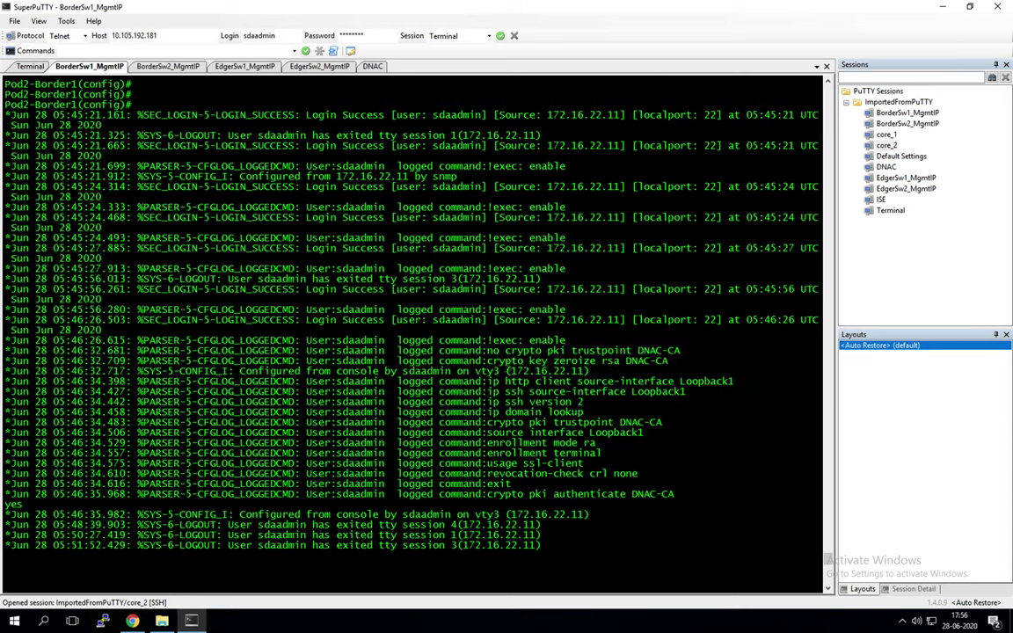
triple_click(542, 351)
click(638, 443)
drag(498, 370, 619, 422)
click(560, 422)
drag(476, 433, 616, 473)
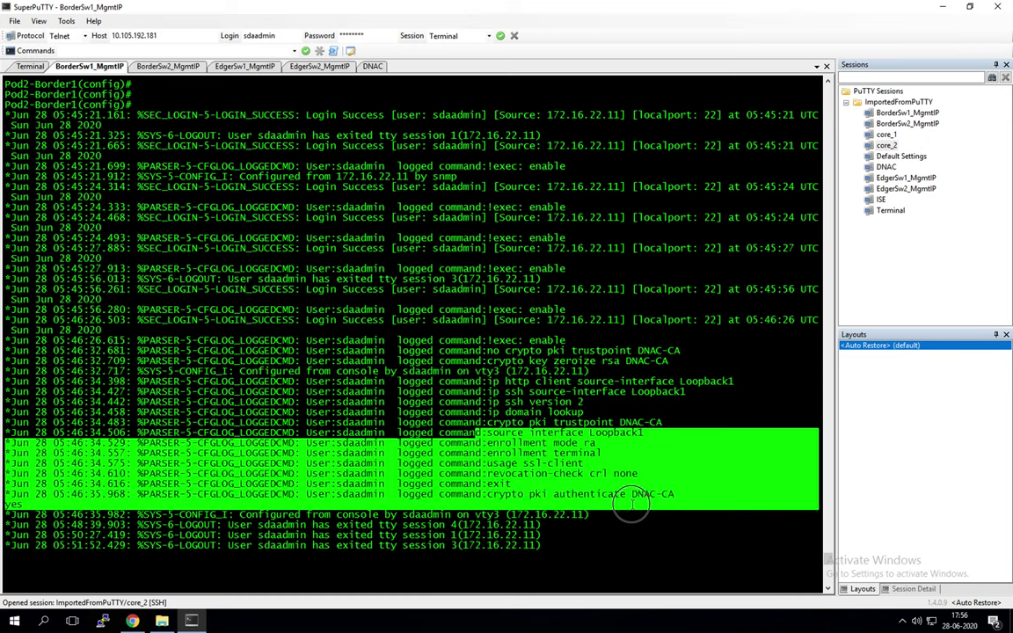
click(572, 385)
scroll(559, 390, up, 15)
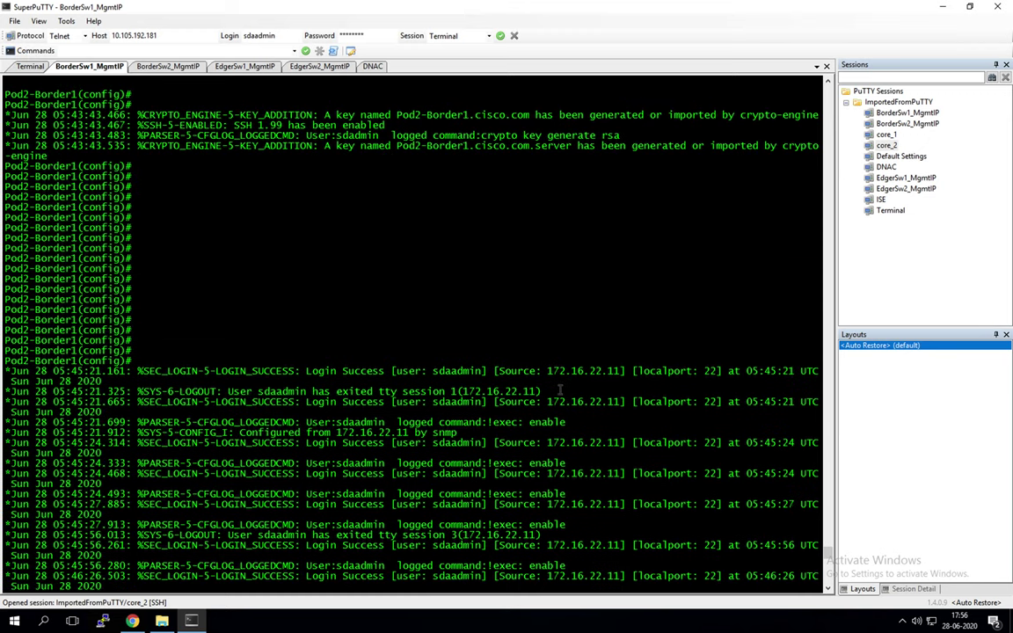
scroll(557, 391, down, 15)
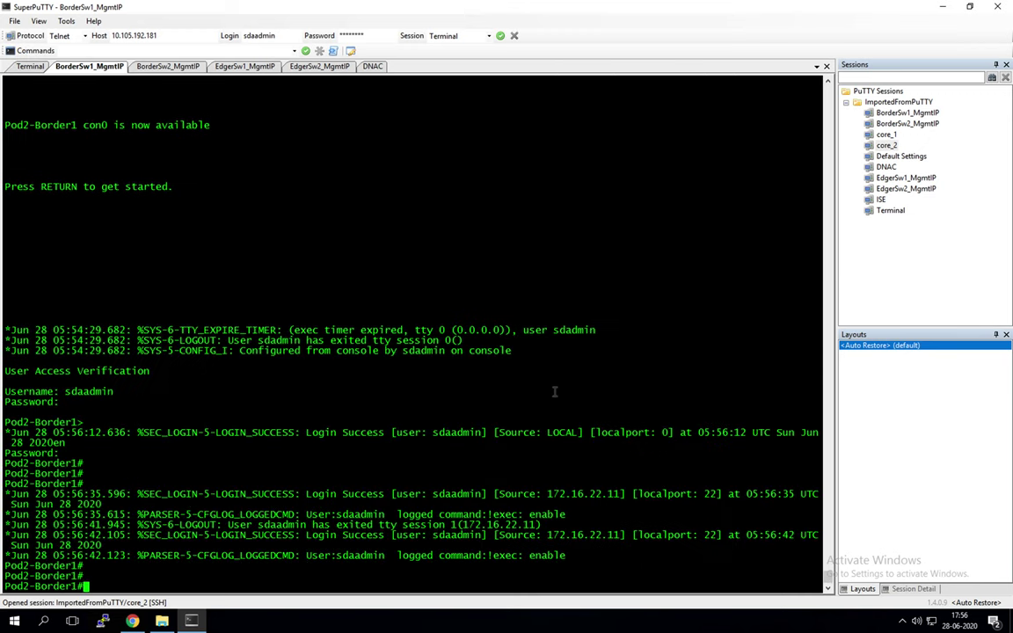
Step: On Pod2-Border1, run 'show archive config differences flash:Border1_Baseconfig.cfg system:running-config'
click(172, 67)
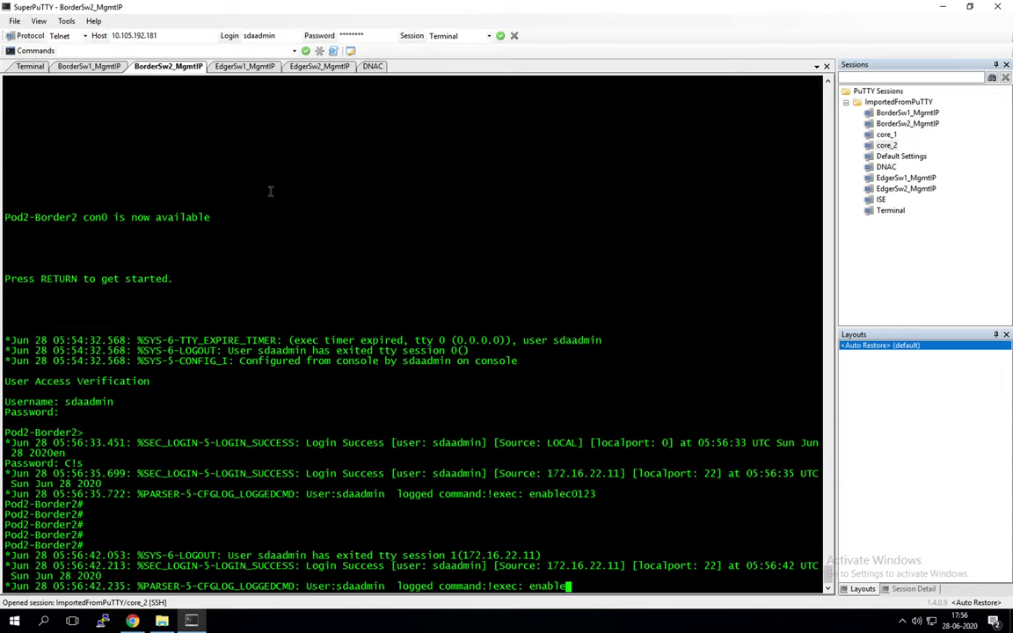
click(85, 68)
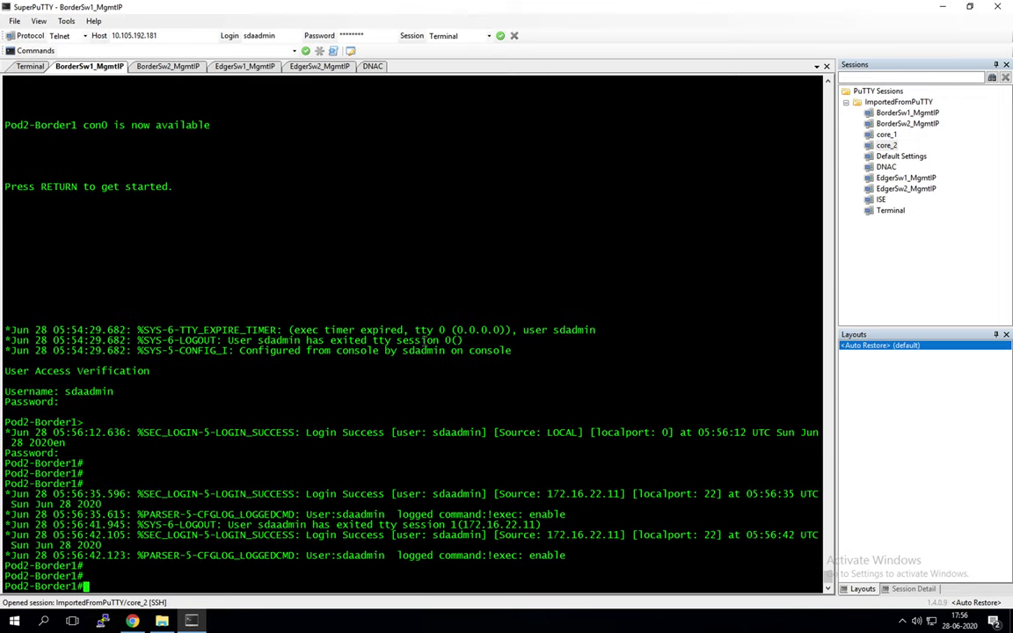
text(show ar)
key(Tab)
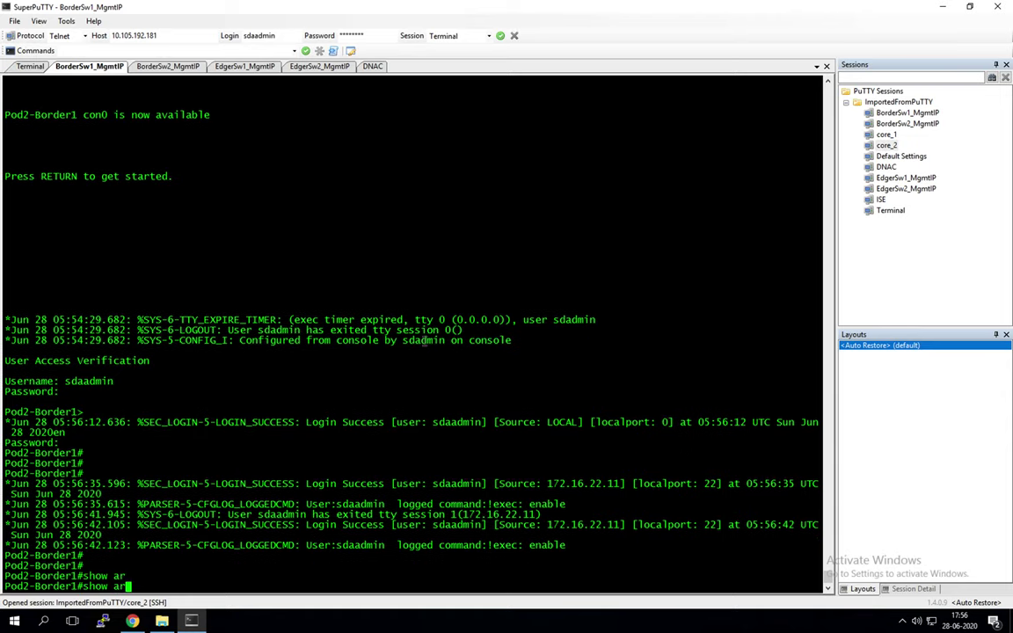
text(c)
key(Tab)
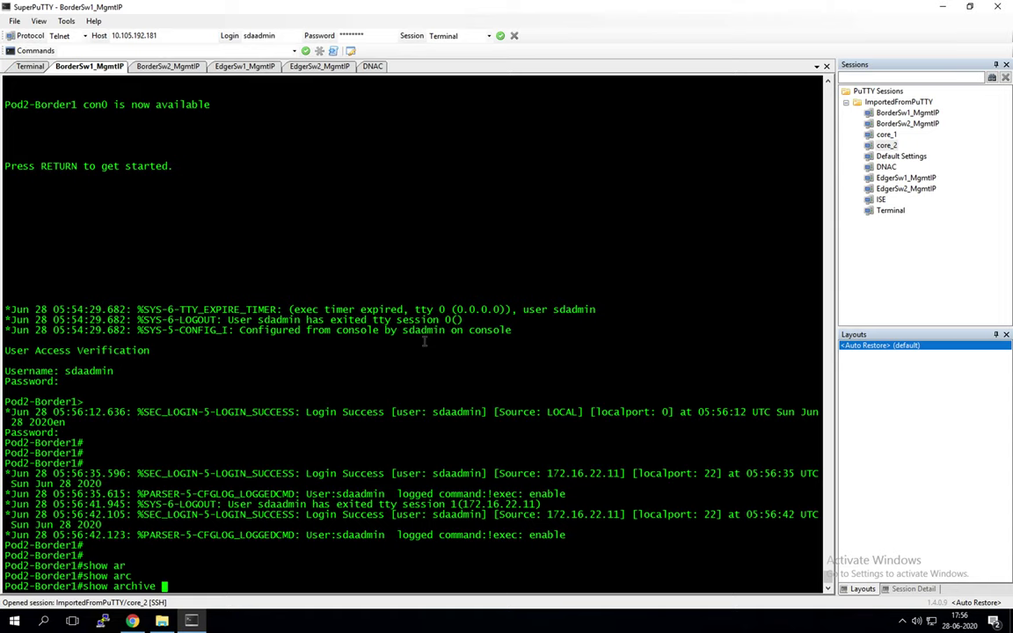
text(con)
key(Tab)
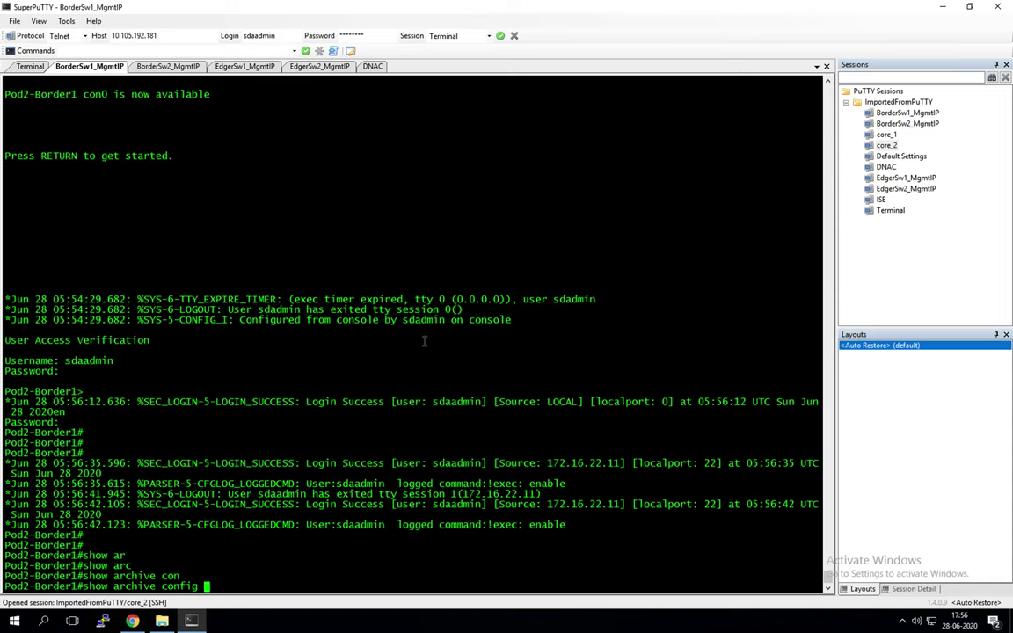
text(dif)
key(Tab)
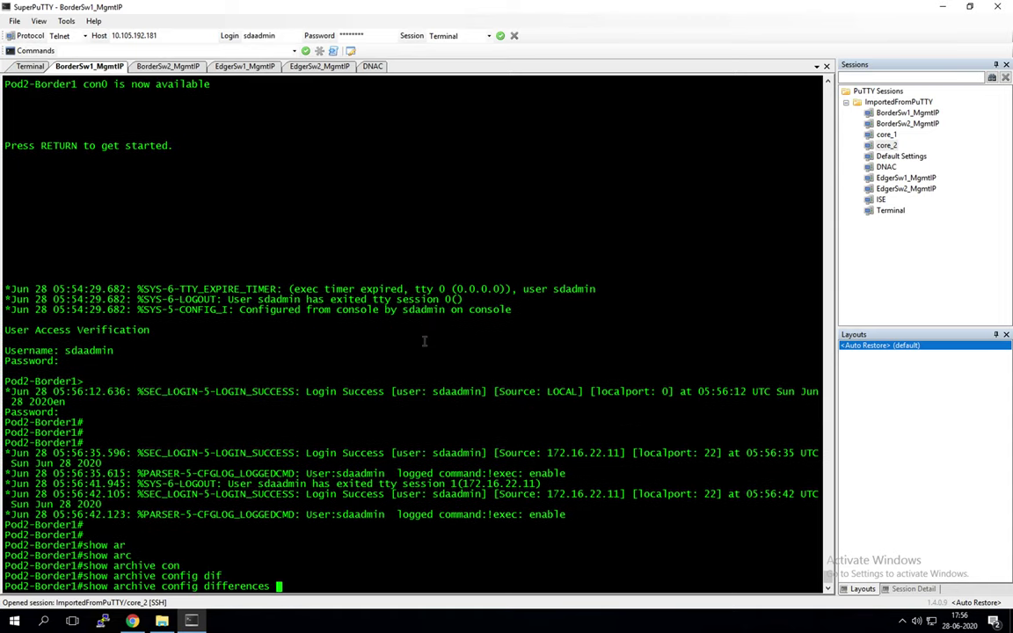
text(fla)
key(Tab)
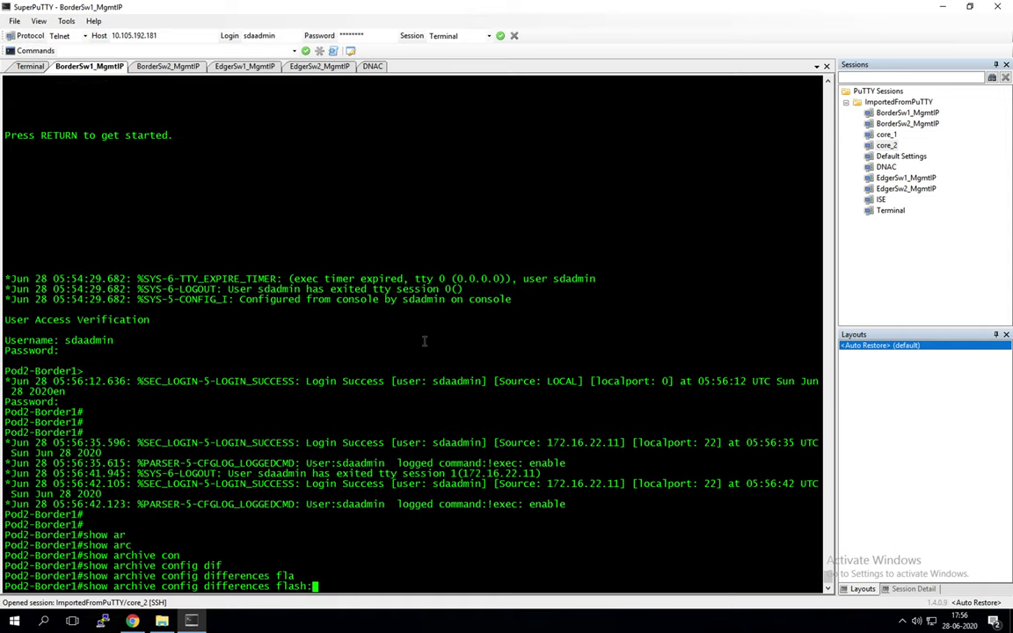
text(Bor)
key(Tab)
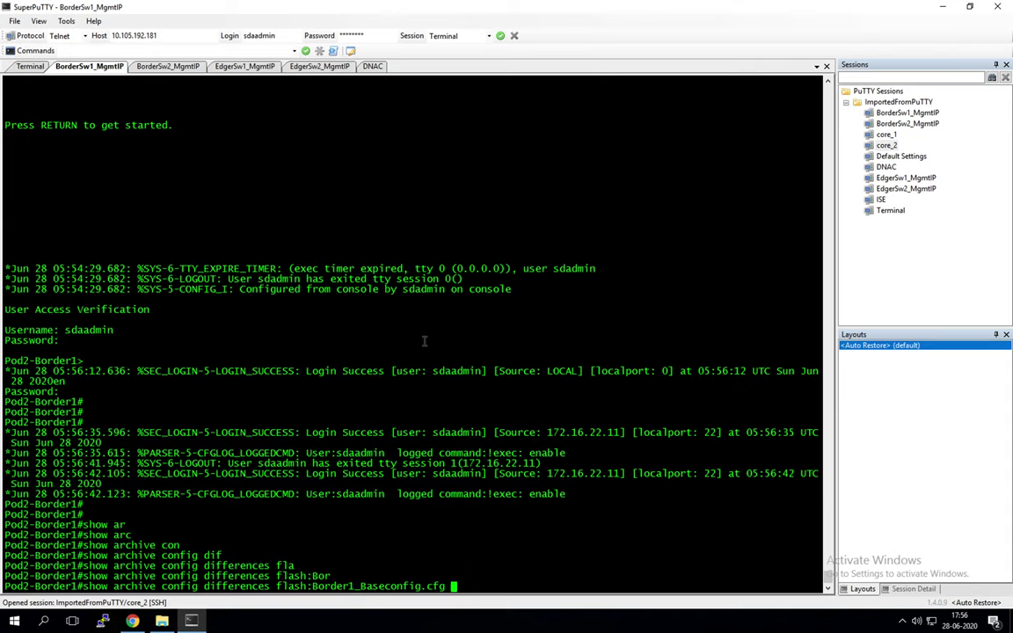
text(sy)
key(Tab)
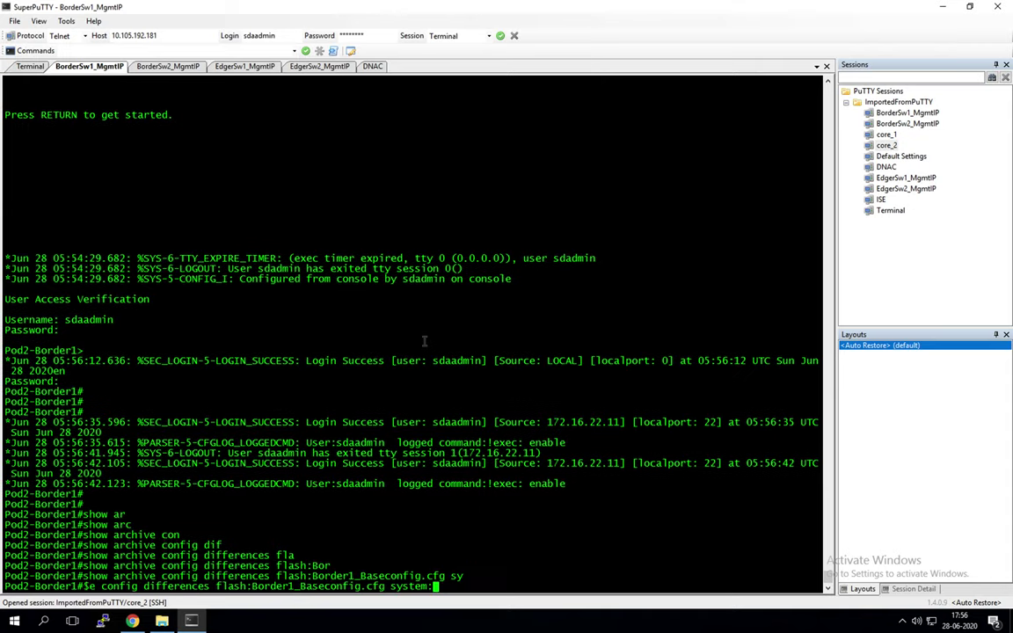
text(run)
key(Tab)
key(Return)
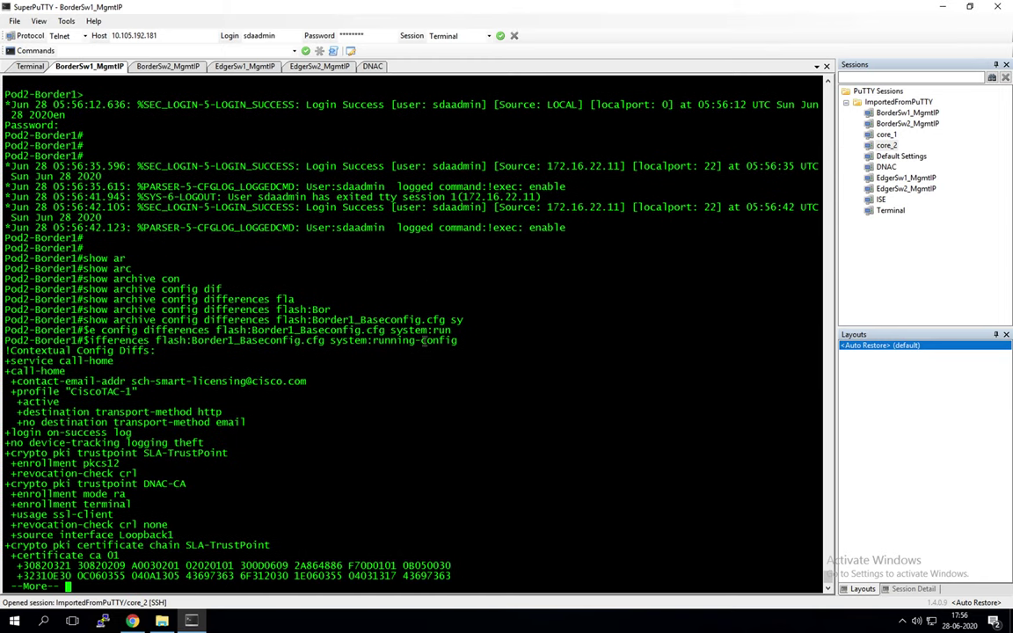
Step: Page through the config differences output to its end
key(Return)
key(Return)
key(Return)
key(Return)
key(Return)
key(Return)
key(Return)
key(Return)
key(Return)
key(Return)
key(Return)
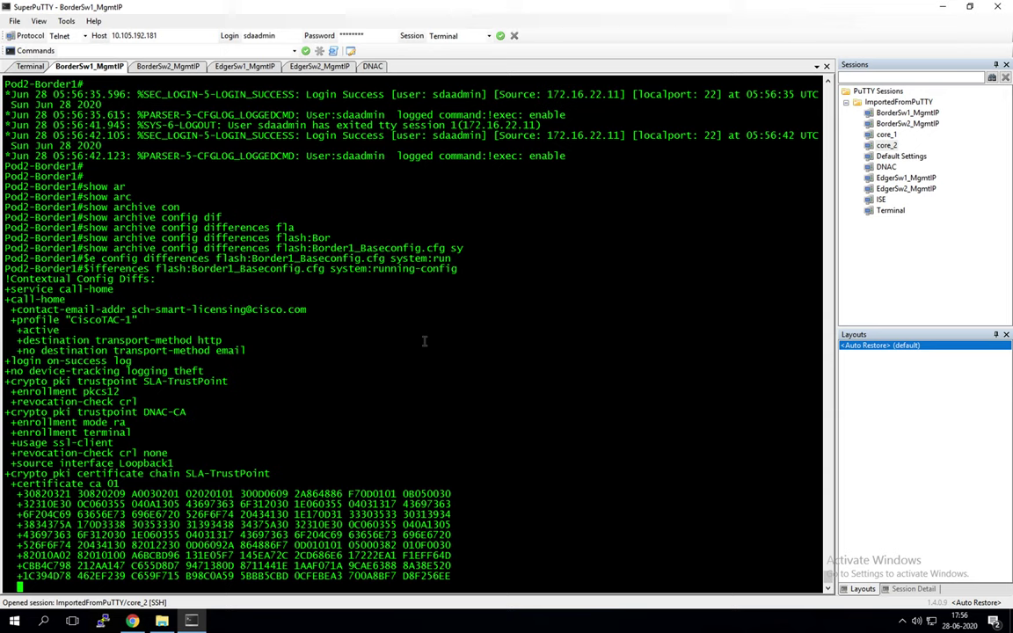
key(Return)
key(Return)
key(Return)
key(Return)
key(Return)
key(Return)
key(Return)
key(Return)
key(Return)
key(Return)
key(Return)
key(Return)
key(Return)
key(Return)
key(Return)
key(Return)
key(Return)
key(Return)
key(Return)
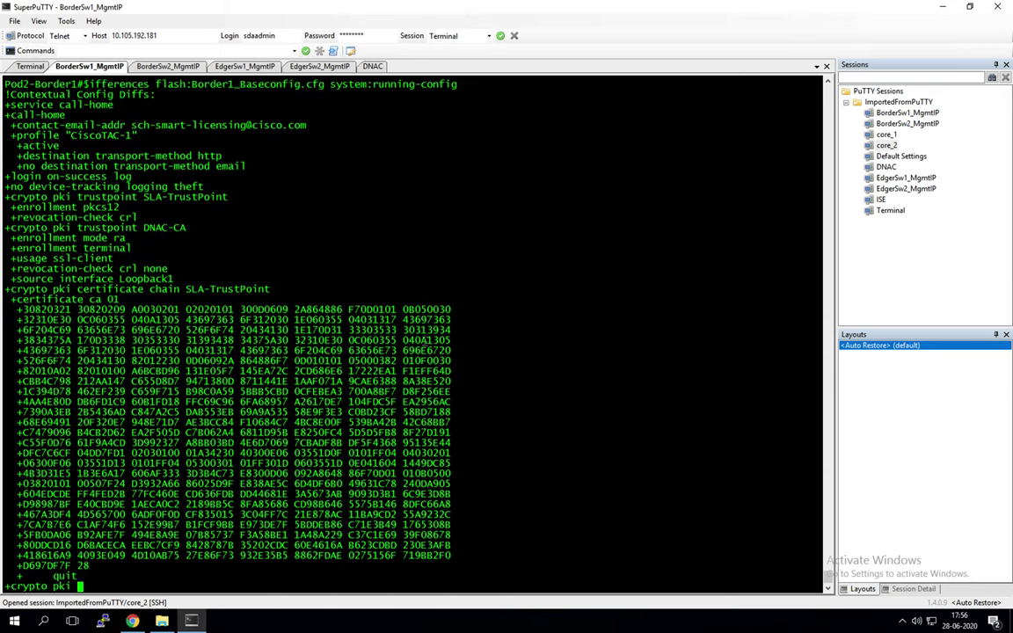
key(Return)
key(Return)
key(Return)
key(Return)
key(Return)
key(Return)
key(Return)
key(Return)
key(Return)
key(Return)
key(Return)
key(Return)
key(Return)
key(Return)
key(Return)
key(Return)
key(Return)
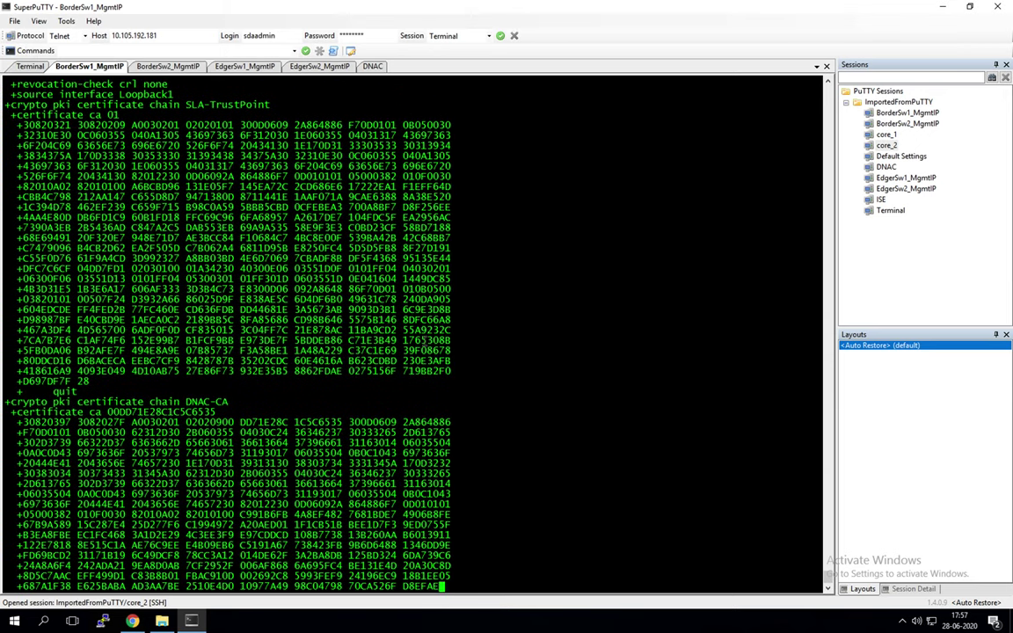
key(Return)
key(Return)
key(Return)
key(Return)
key(Return)
key(Return)
key(Return)
key(Return)
key(Return)
key(Return)
key(Return)
key(Return)
key(Return)
key(Return)
key(Return)
key(Return)
key(Return)
key(Return)
key(Return)
key(Return)
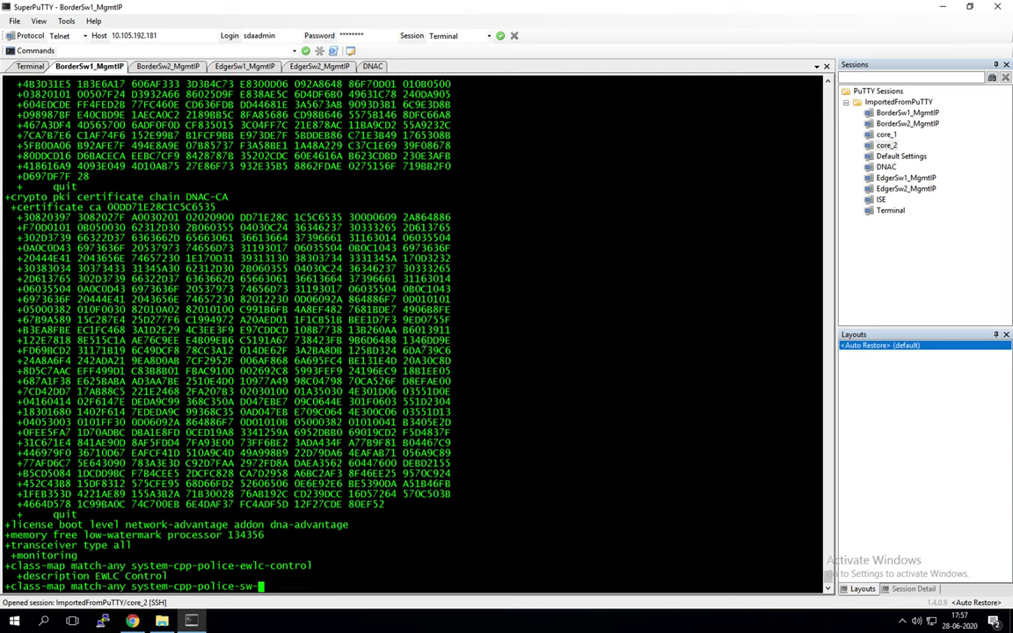
key(Return)
key(Return)
key(Return)
key(Return)
key(Return)
key(Return)
key(Return)
key(Return)
key(Return)
key(Return)
key(Return)
key(Return)
key(Return)
key(Return)
key(Return)
key(Return)
key(Return)
key(Return)
key(Return)
key(Return)
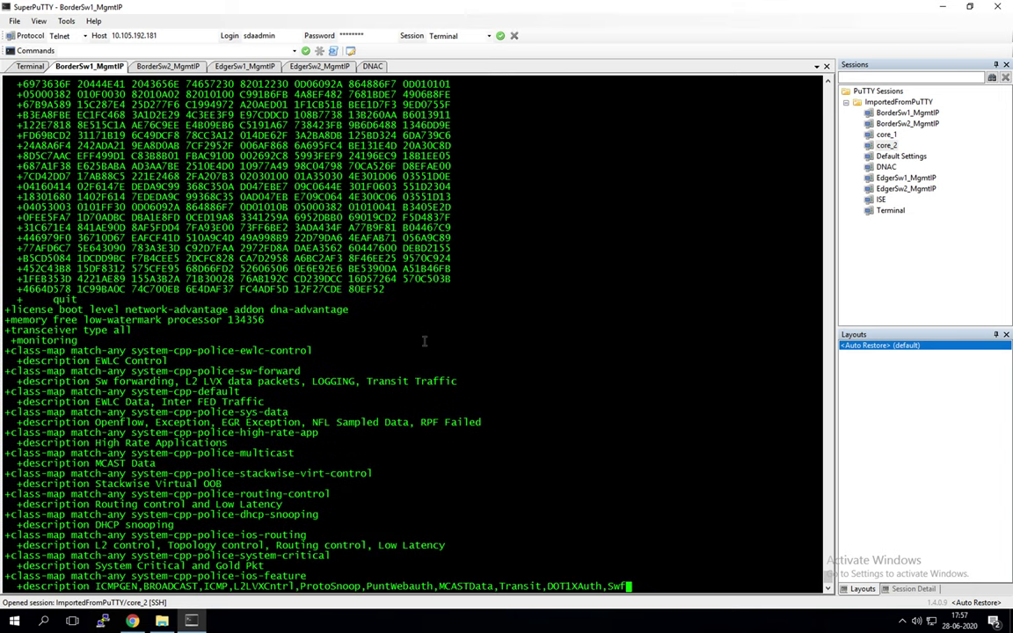
key(Return)
key(Return)
key(Return)
key(Return)
key(Return)
key(Return)
key(Return)
key(Return)
key(Return)
key(Return)
key(Return)
key(Return)
key(Return)
key(Return)
key(Return)
key(Return)
key(Return)
key(Return)
key(Return)
key(Return)
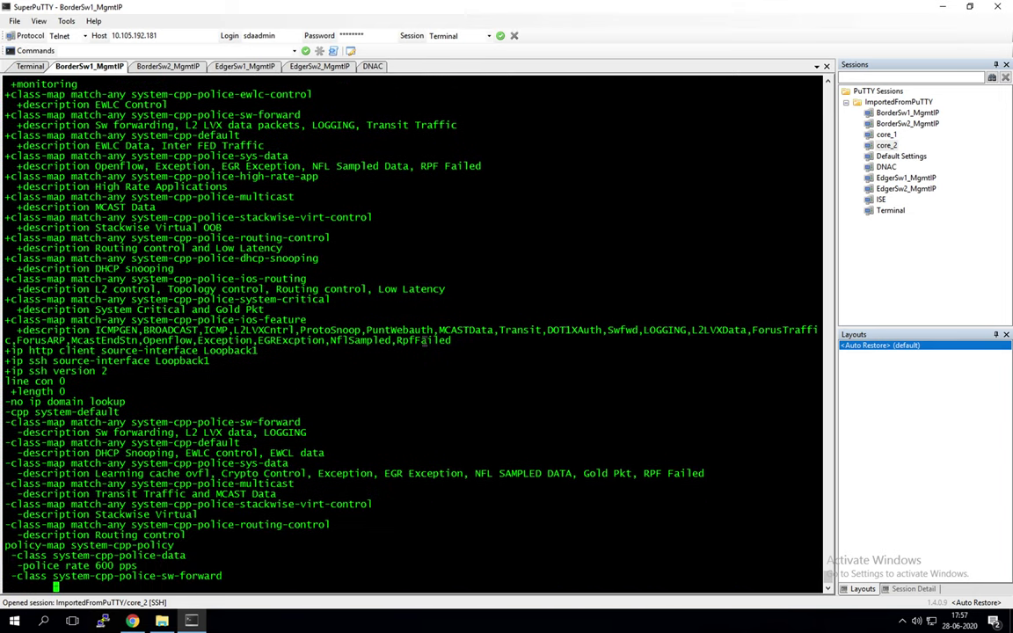
key(Return)
key(Return)
key(Return)
key(Return)
key(Return)
key(Return)
key(Return)
key(Return)
key(Return)
key(Return)
key(Return)
key(Return)
key(Return)
key(Return)
key(Return)
key(Return)
key(Return)
key(Return)
key(Return)
key(Return)
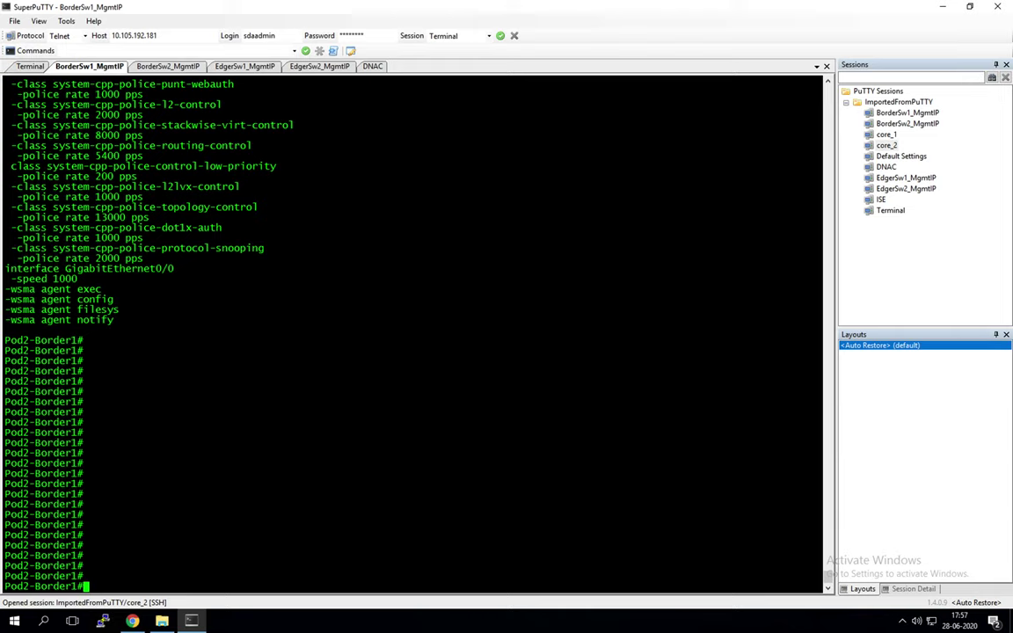
Step: Copy Pod2-Border1's running-config to flash:pod2-border1-discovered.cfg, accepting the default filename
text(copy run)
key(Tab)
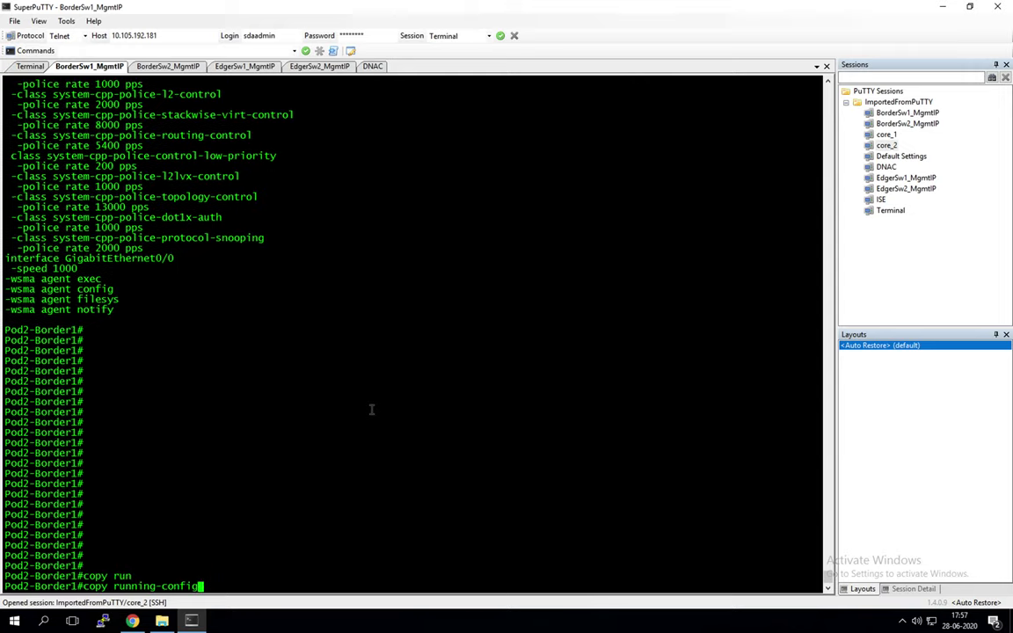
text(flash)
key(Tab)
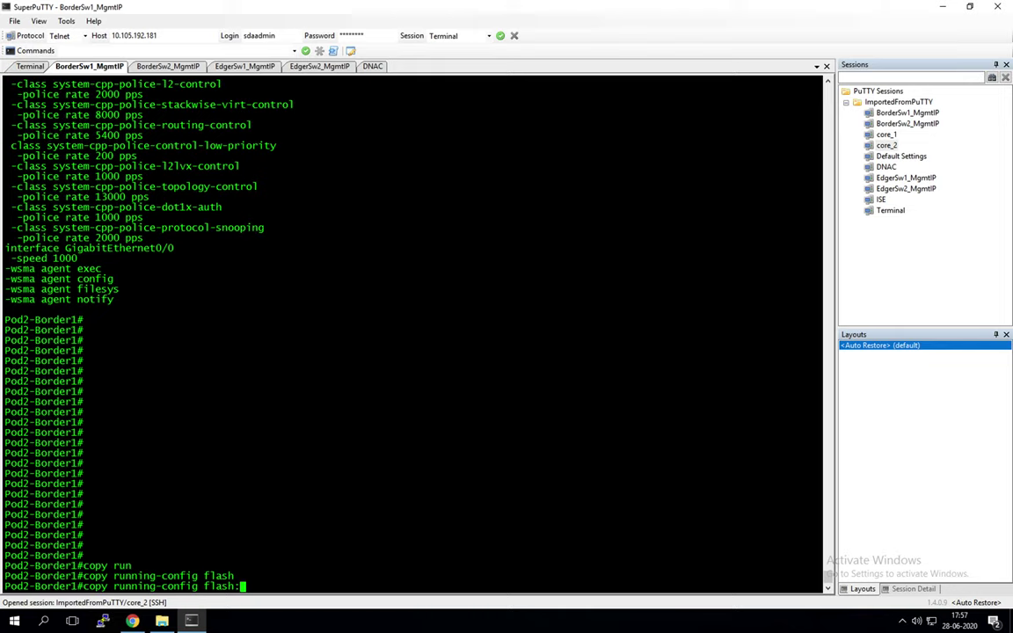
right_click(565, 480)
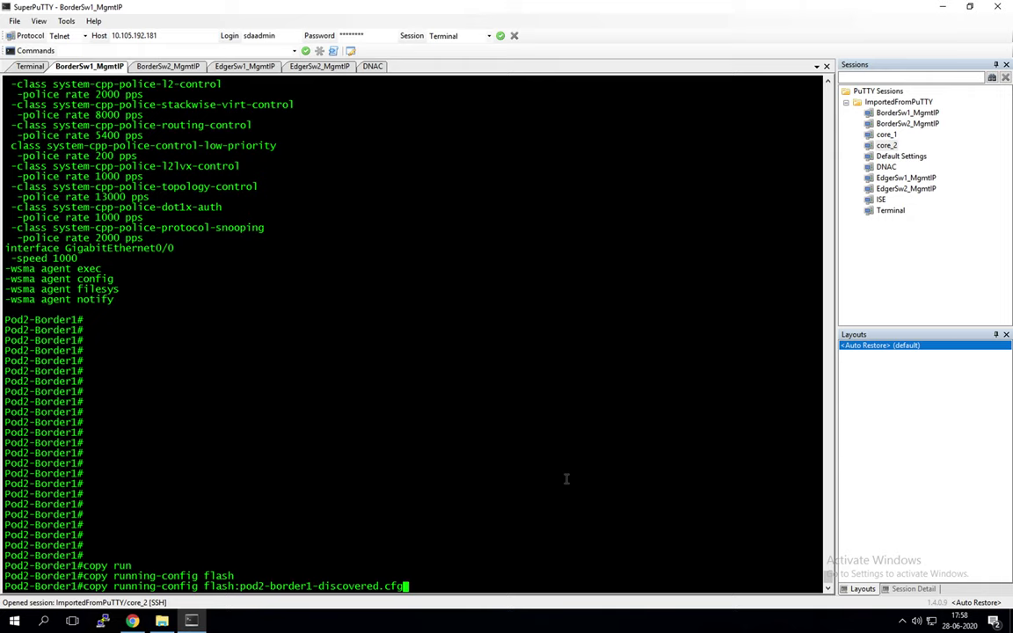
key(Return)
key(Return)
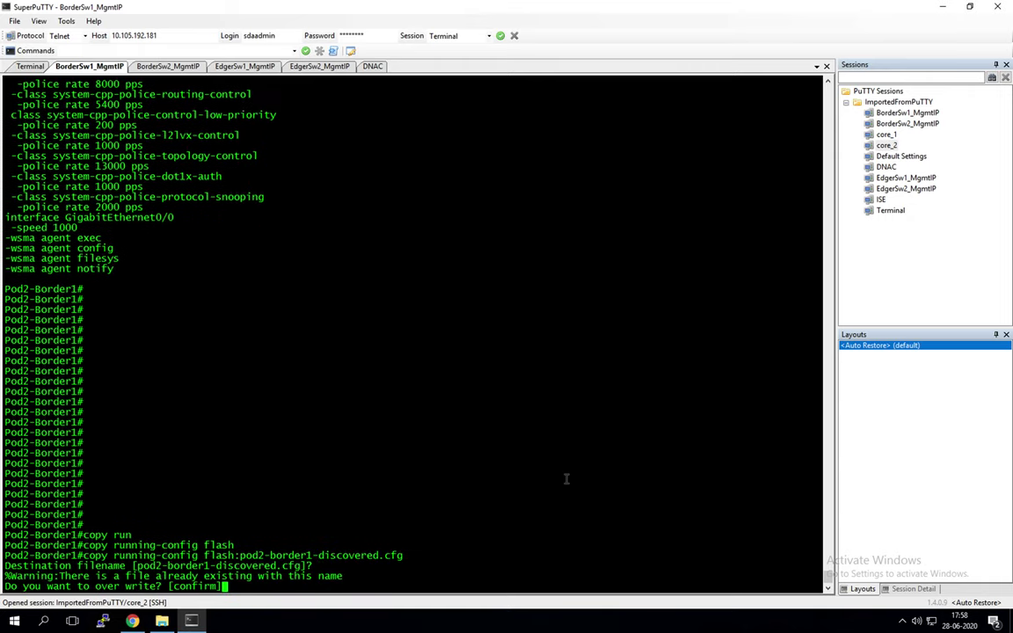
key(Return)
key(Return)
key(Return)
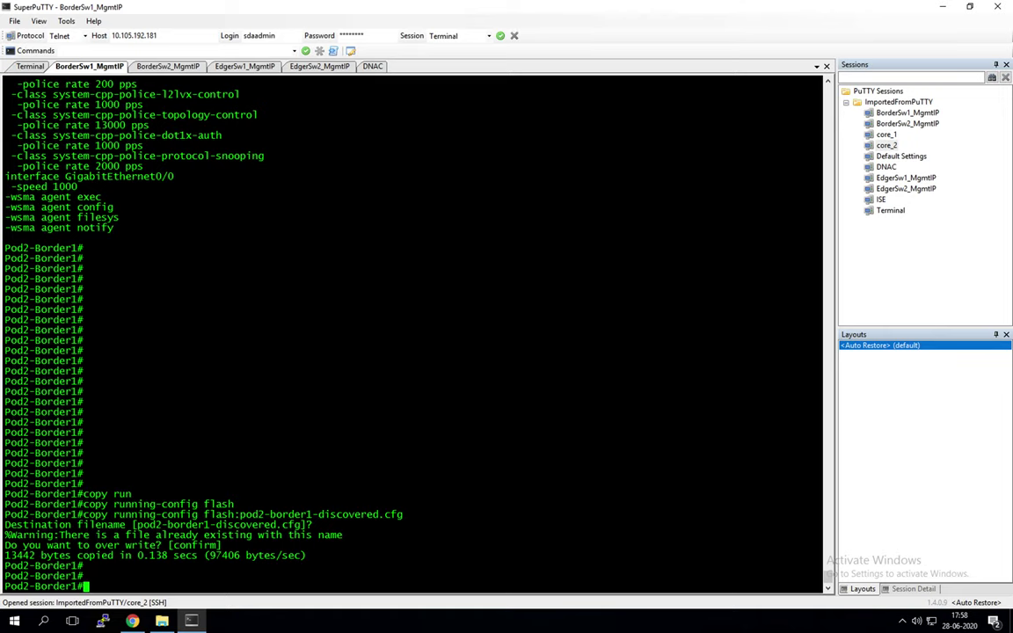
click(164, 67)
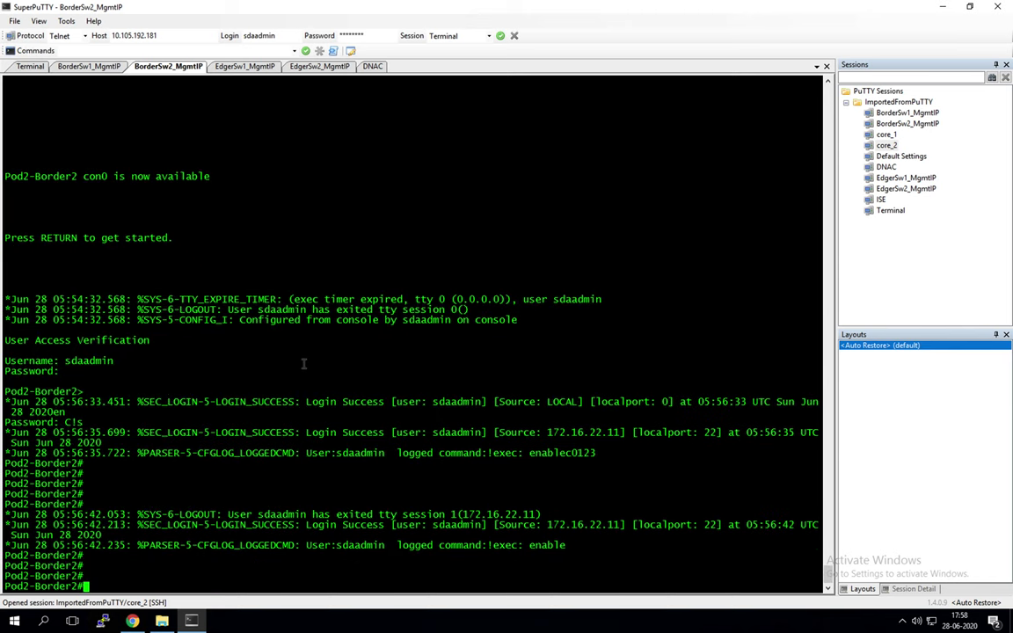
Step: Run 'copy running-config flash:pod2-border2-discovered.cfg' on Pod2-Border2, accepting the suggested filename
key(Return)
key(Return)
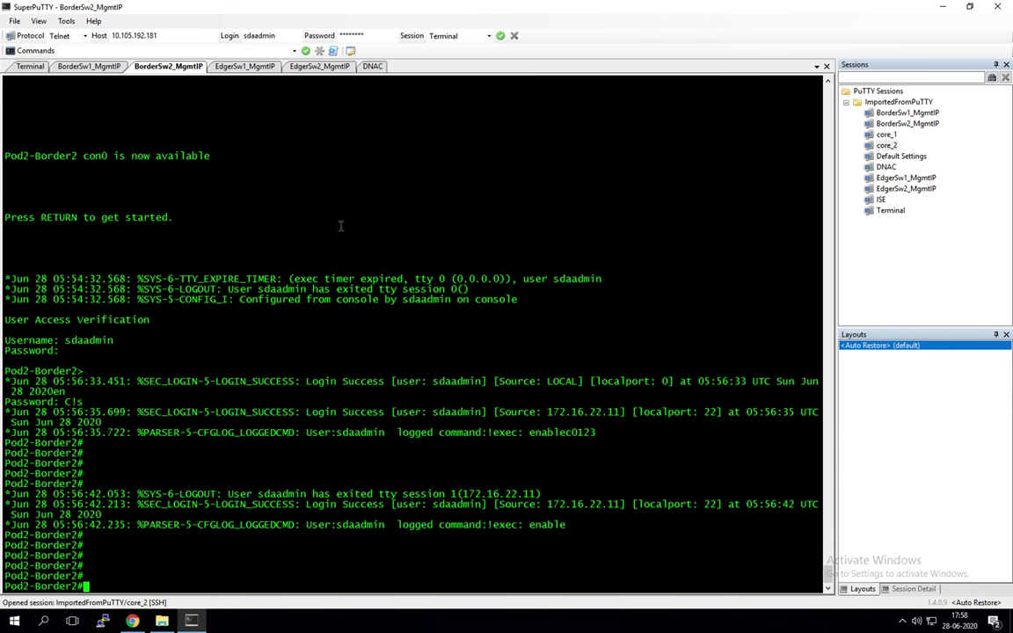
right_click(342, 226)
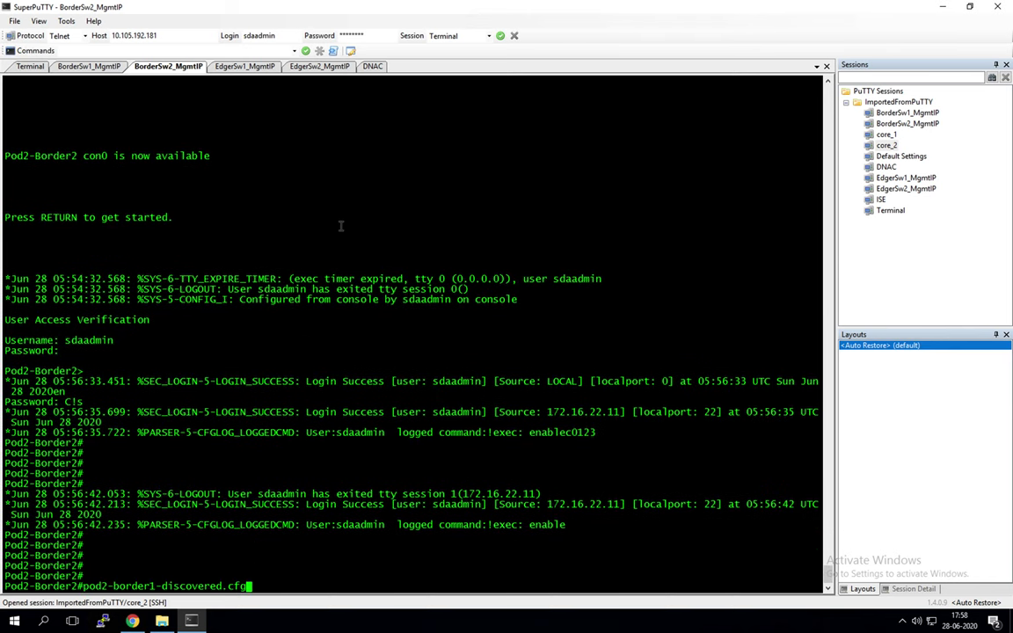
key(BackSpace)
key(BackSpace)
key(BackSpace)
key(BackSpace)
key(BackSpace)
key(BackSpace)
key(BackSpace)
key(BackSpace)
key(BackSpace)
key(BackSpace)
key(BackSpace)
key(BackSpace)
key(BackSpace)
key(BackSpace)
key(BackSpace)
key(BackSpace)
key(BackSpace)
key(BackSpace)
key(BackSpace)
key(BackSpace)
key(BackSpace)
key(BackSpace)
key(BackSpace)
key(BackSpace)
key(BackSpace)
key(BackSpace)
key(BackSpace)
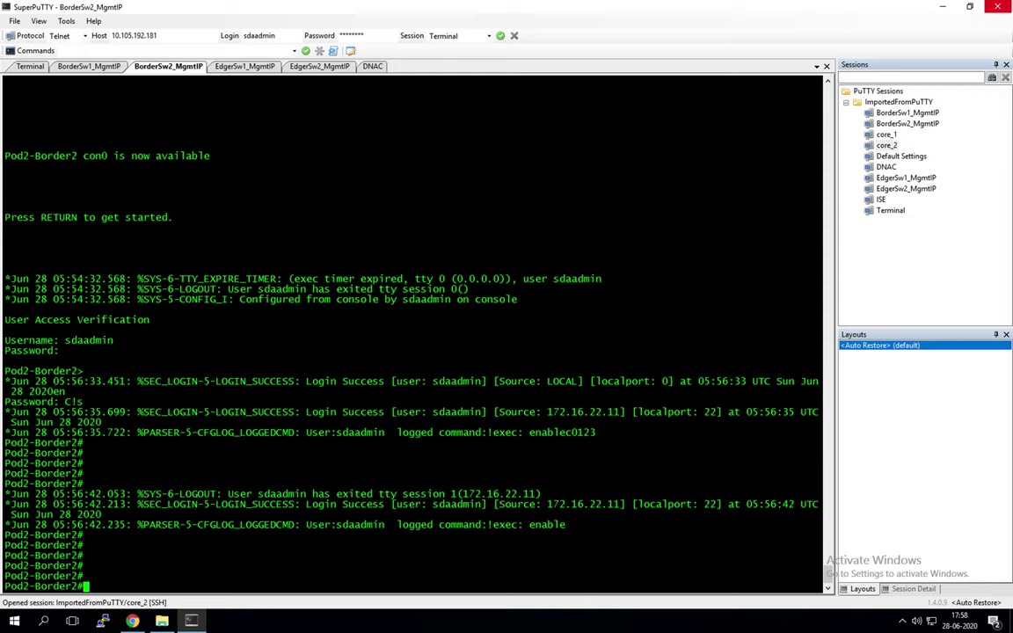
right_click(666, 332)
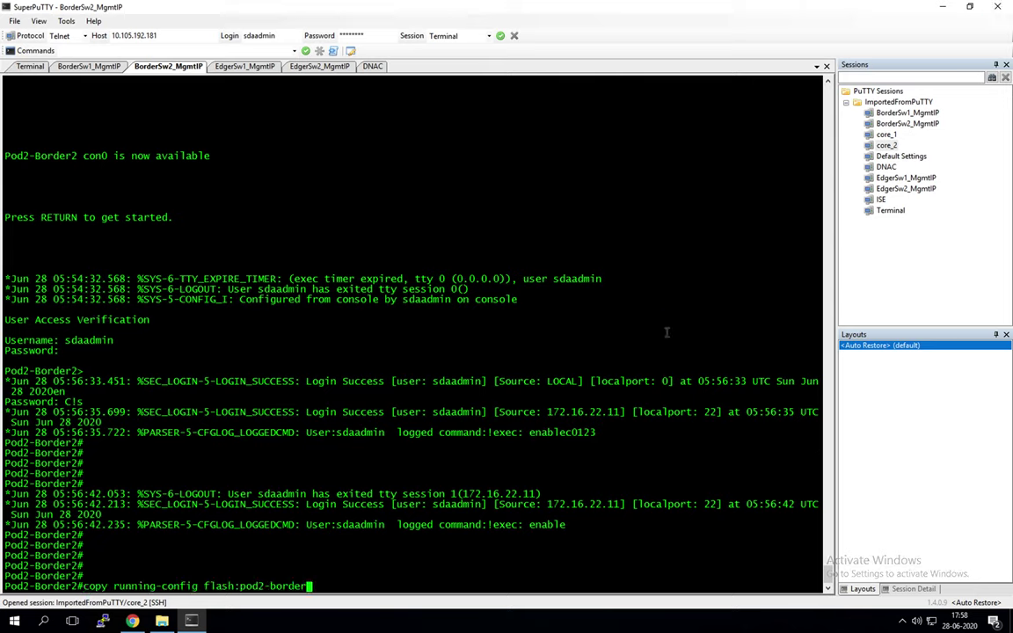
text(2-discove)
text(red.cfg)
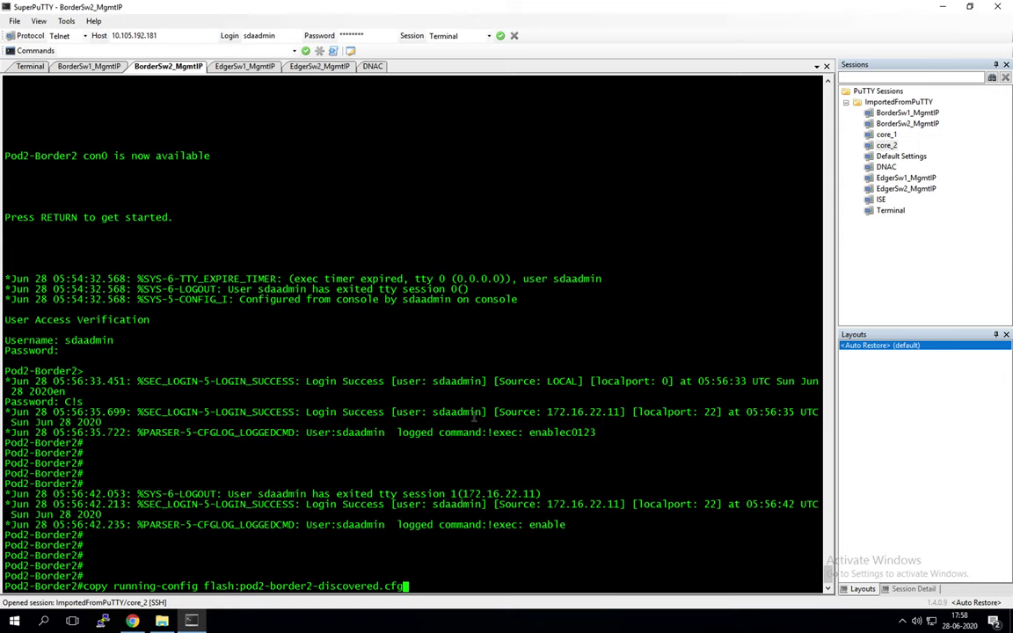
key(Return)
key(Return)
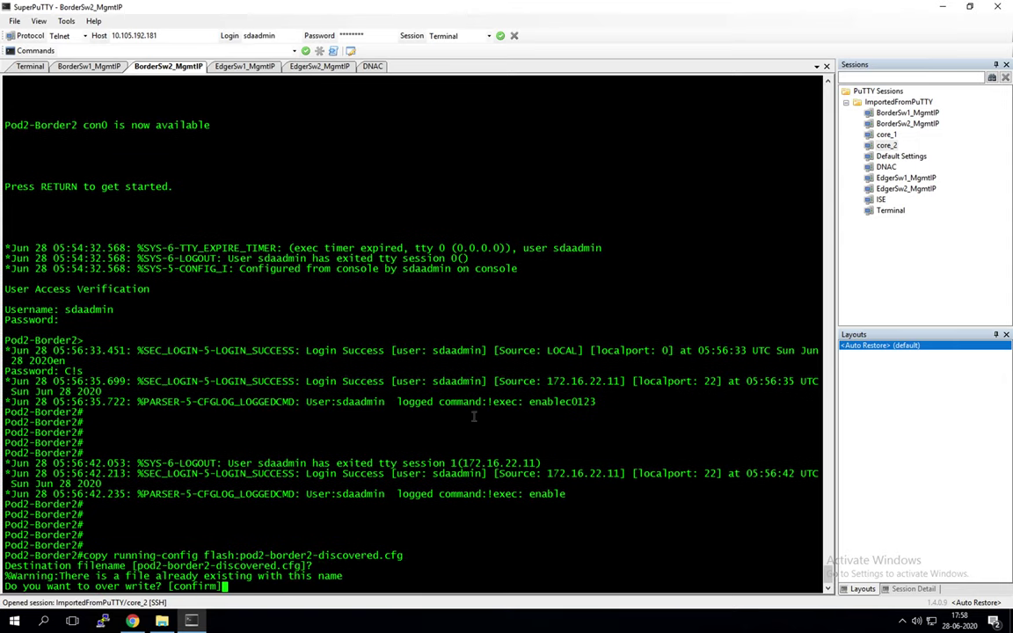
key(Return)
key(Return)
key(Return)
key(Return)
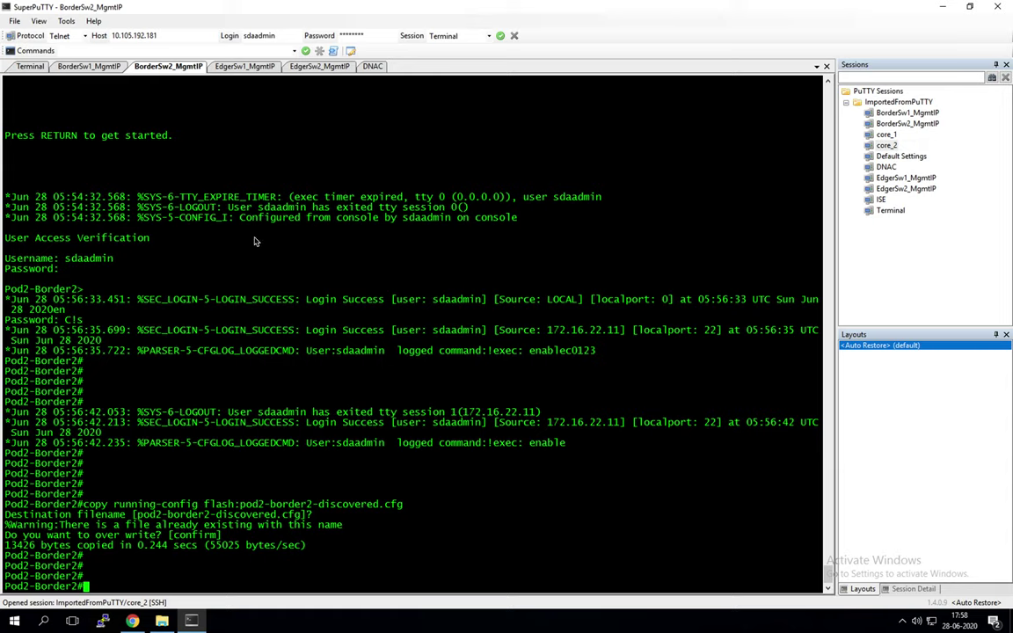
Step: Scroll the inventory to Last Sync Status to confirm both border switches are Managed
click(132, 621)
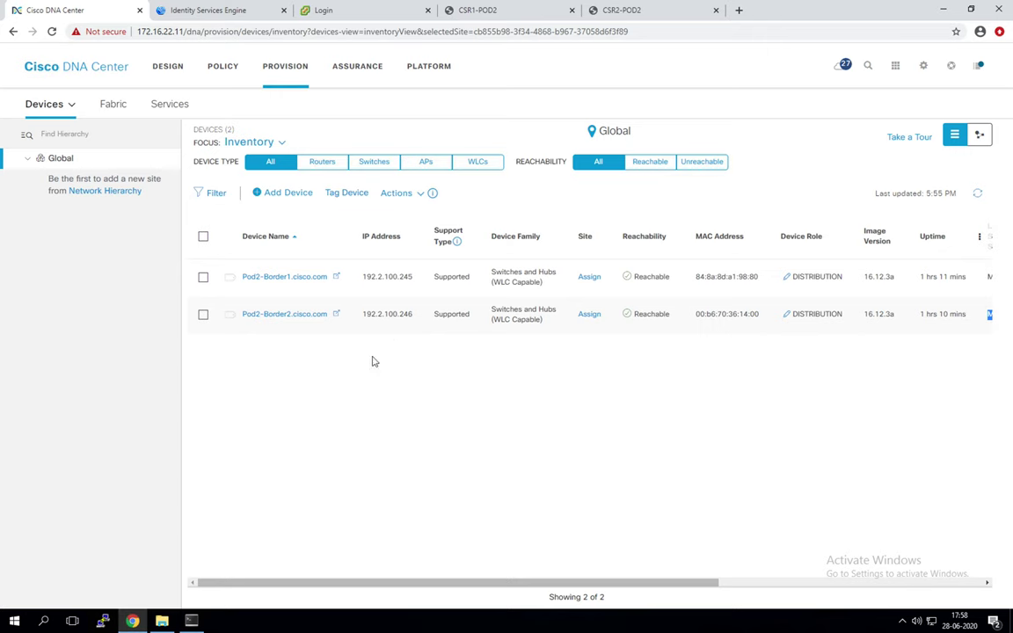
drag(583, 583, 618, 586)
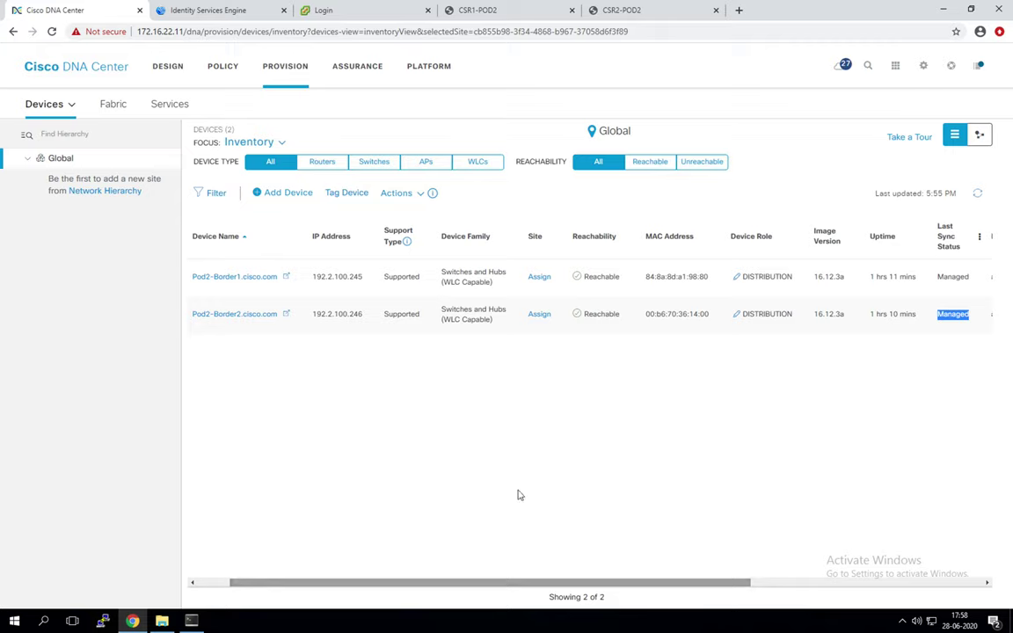
drag(758, 583, 949, 545)
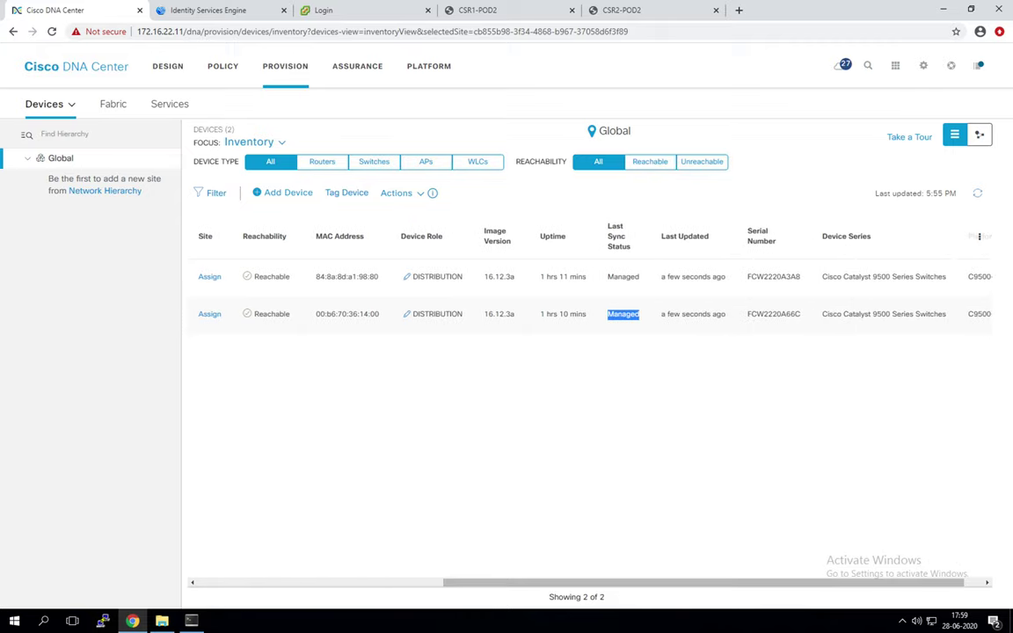
click(980, 238)
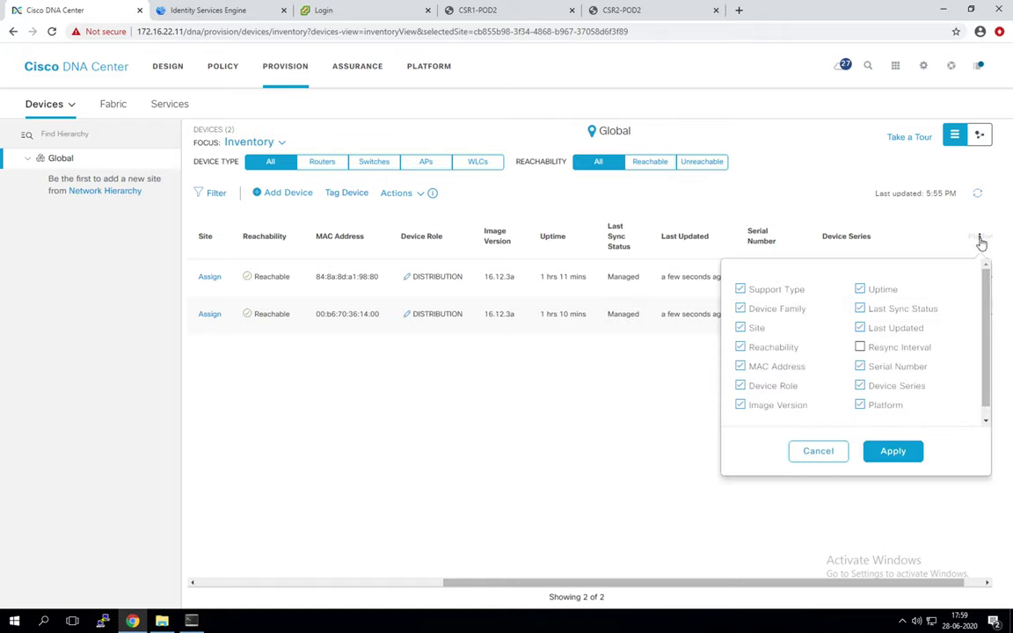
click(522, 453)
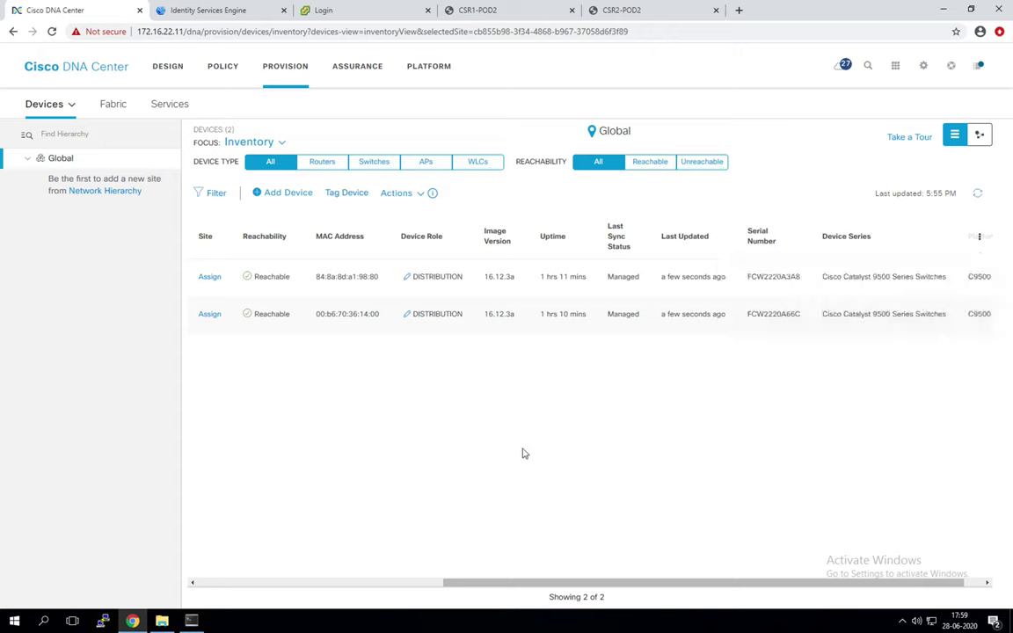
click(979, 236)
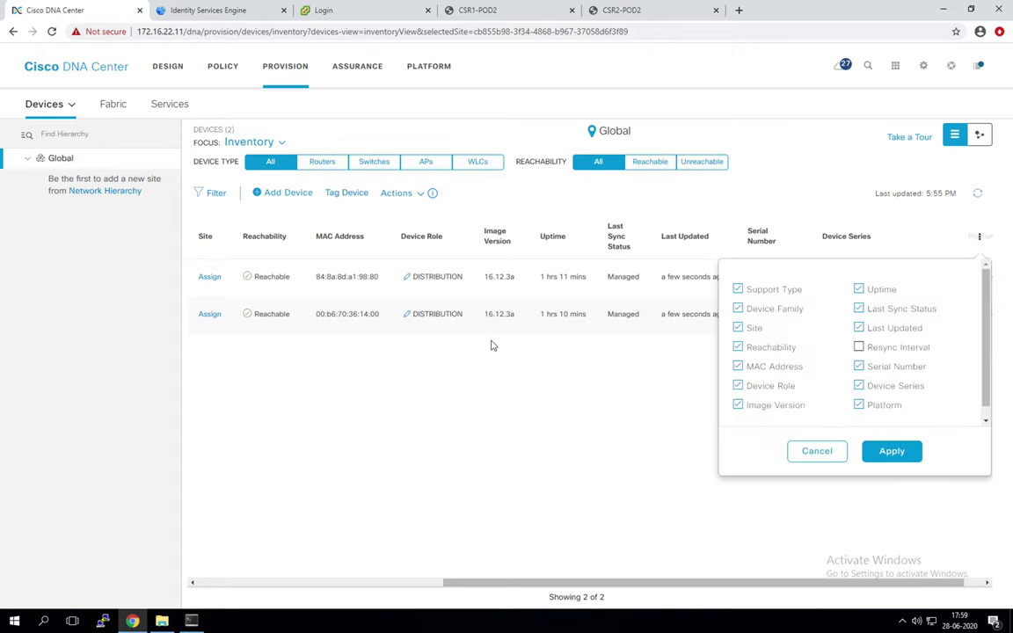
click(635, 468)
drag(555, 582, 378, 550)
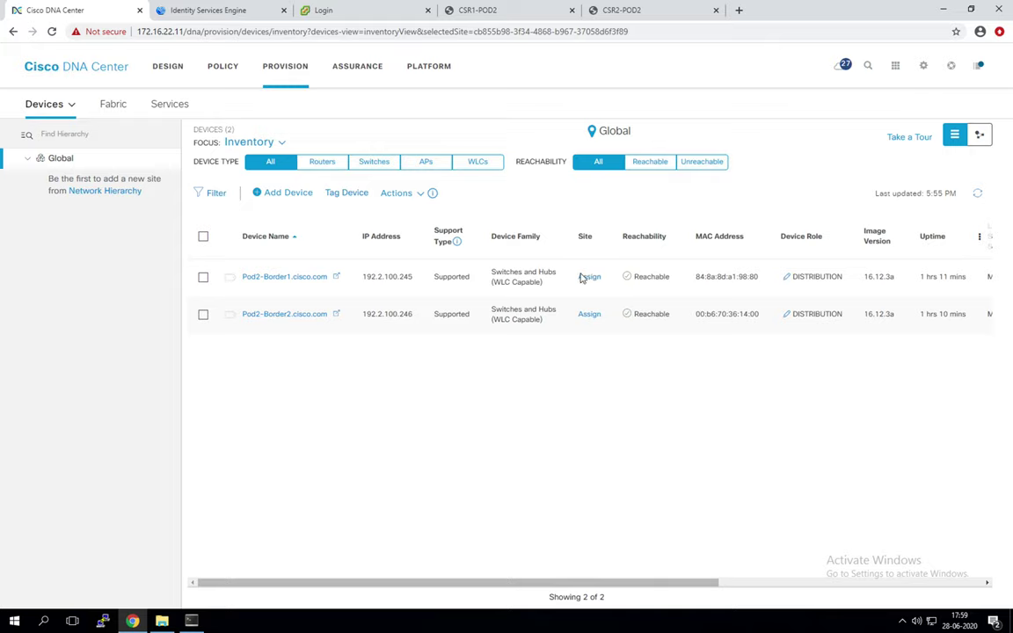
Step: Set the device role of Pod2-Border1 and Pod2-Border2 to BORDER ROUTER
click(786, 283)
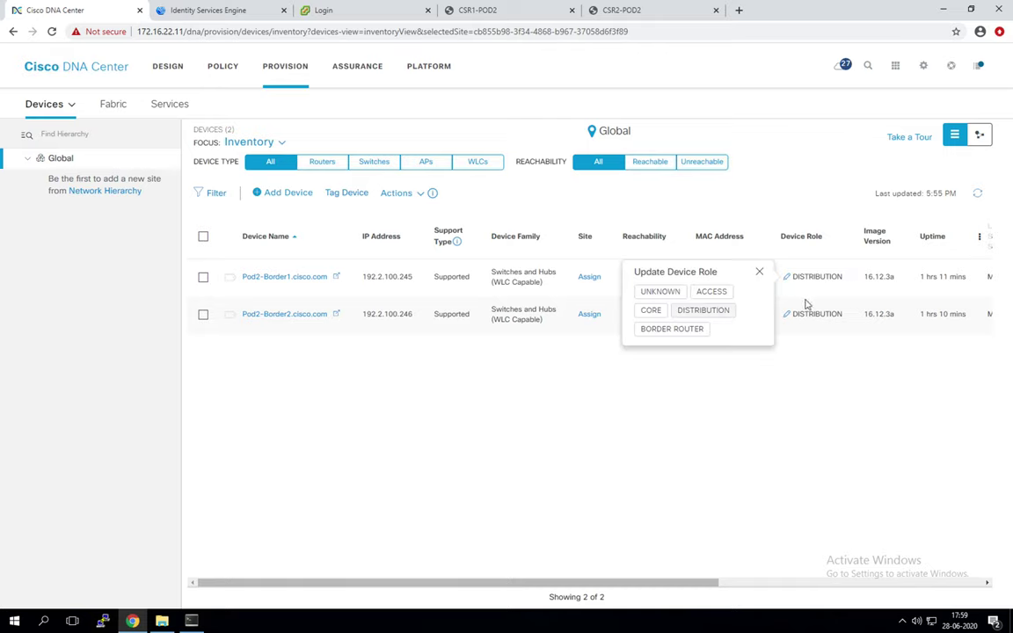
click(701, 333)
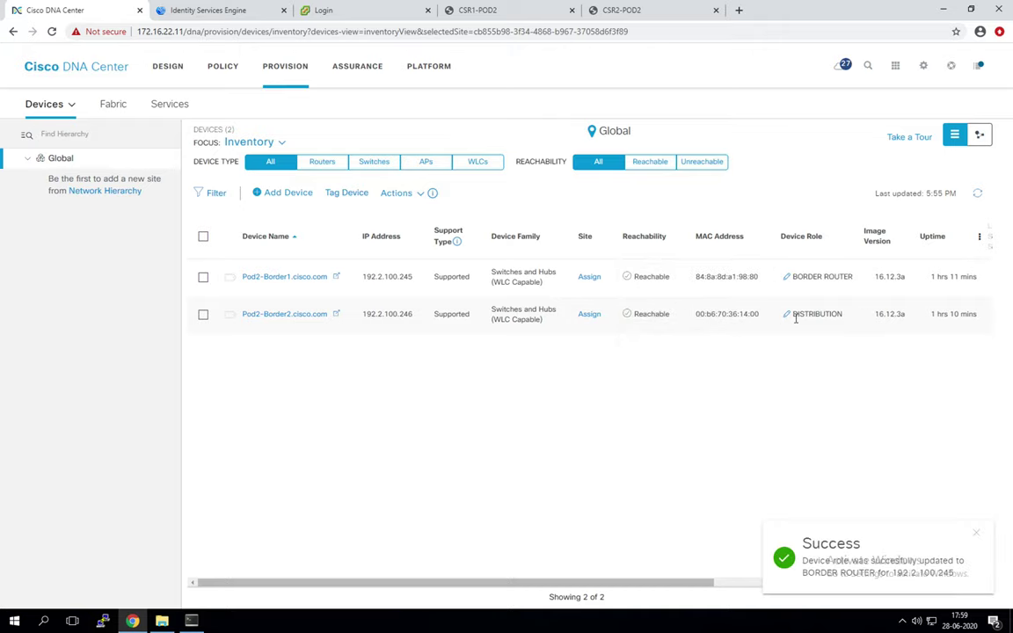
click(788, 316)
click(699, 345)
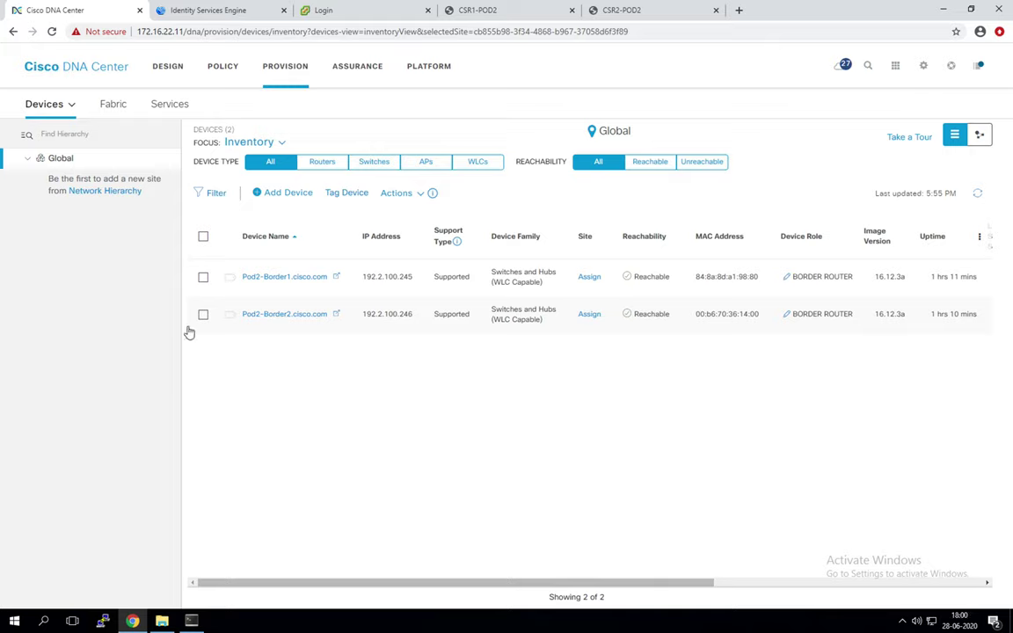
click(71, 106)
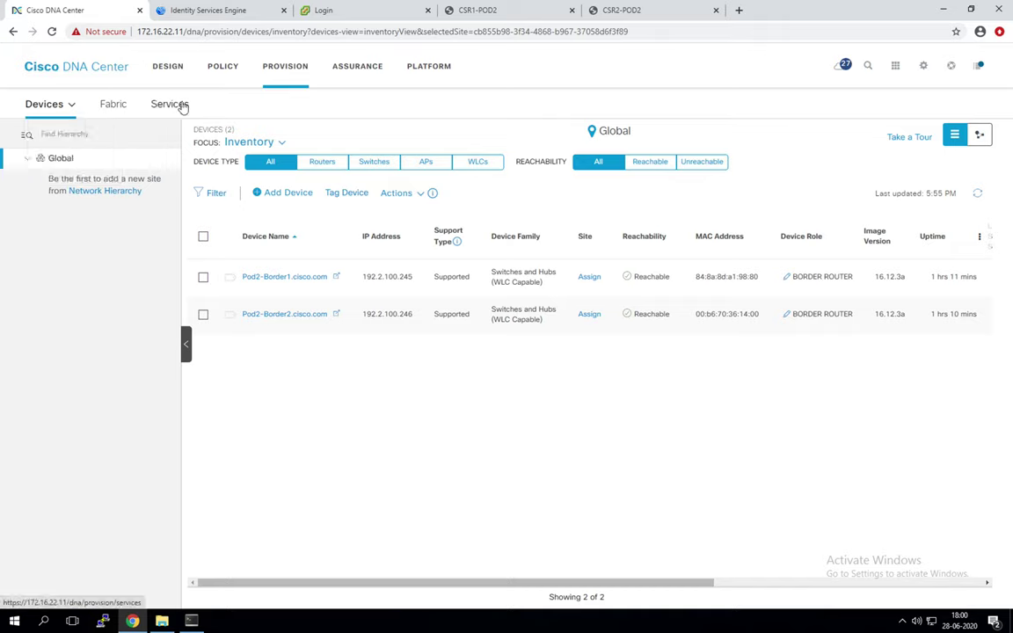
Step: Open the Topology tool and move the Pod2-Border1 node left, showing both borders linked to The Internet
click(894, 68)
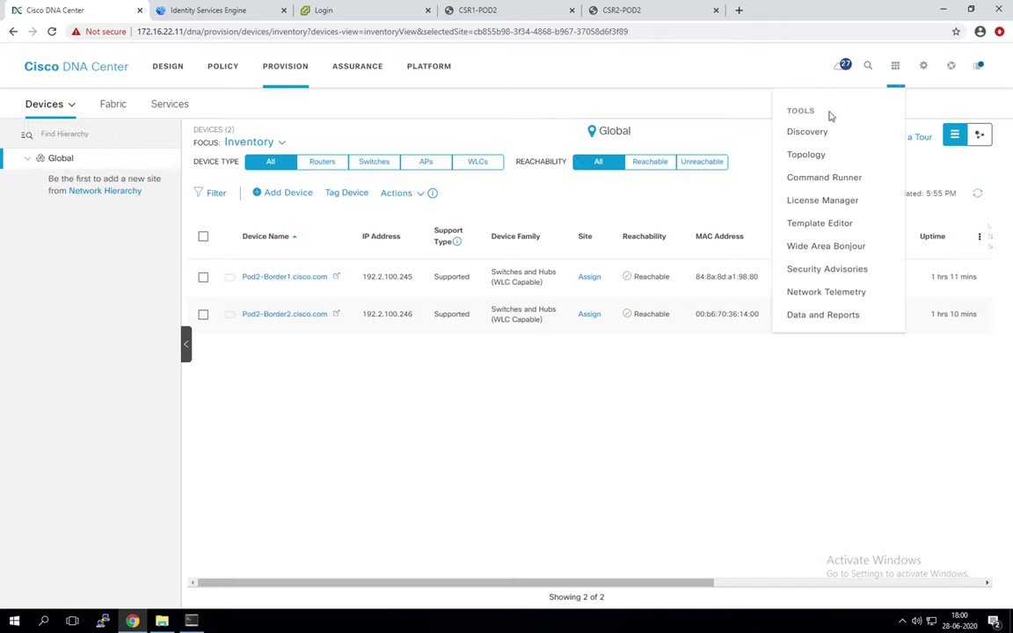
click(806, 155)
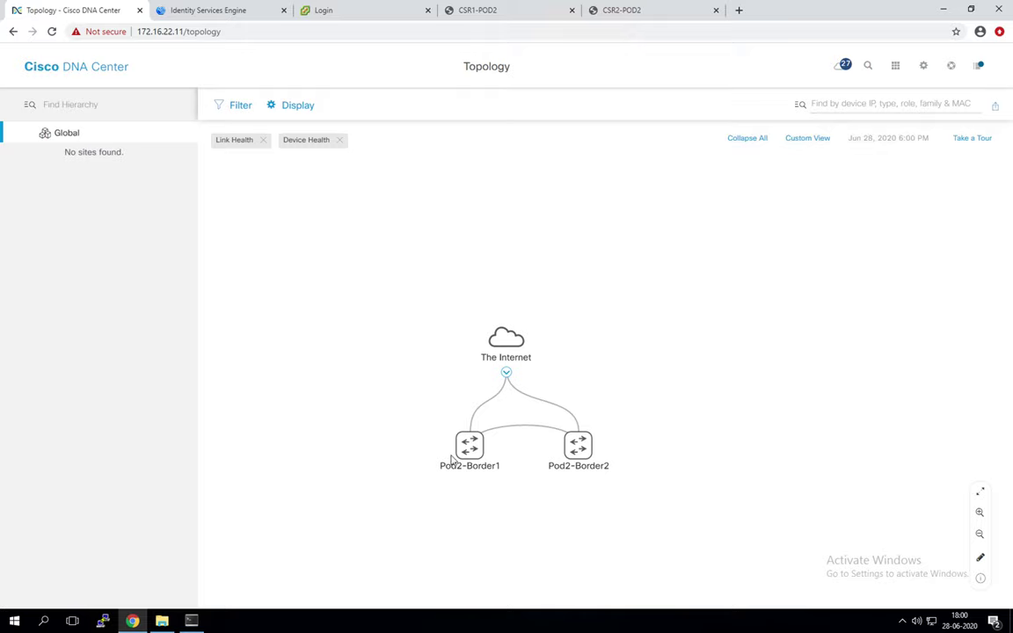
drag(468, 443, 434, 444)
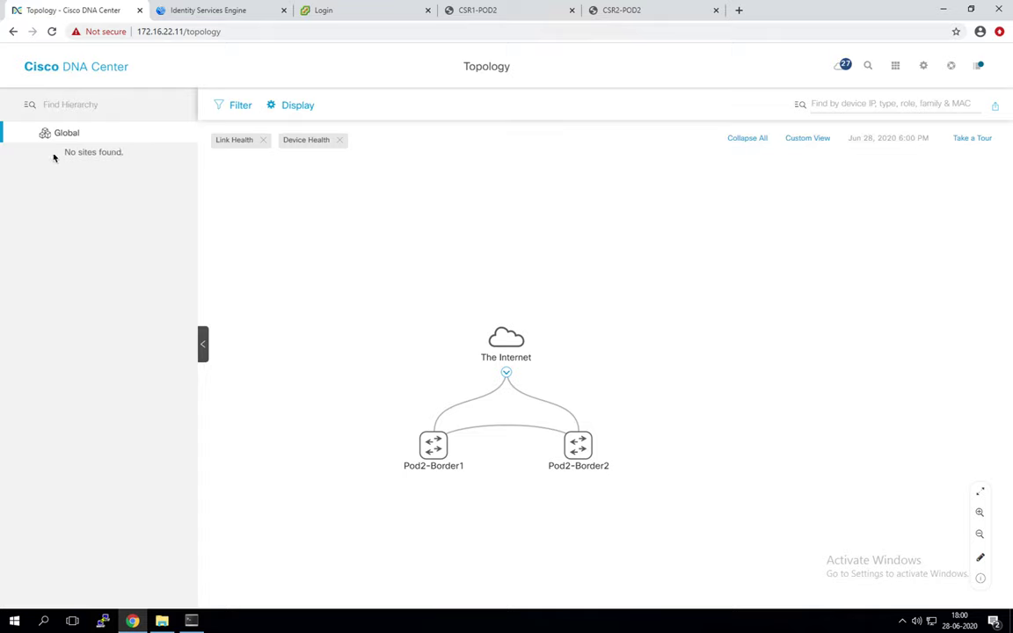
Step: Leave the remote desktop view and switch to the full-screen OneNote SDA Topology page
mouse_move(380, 426)
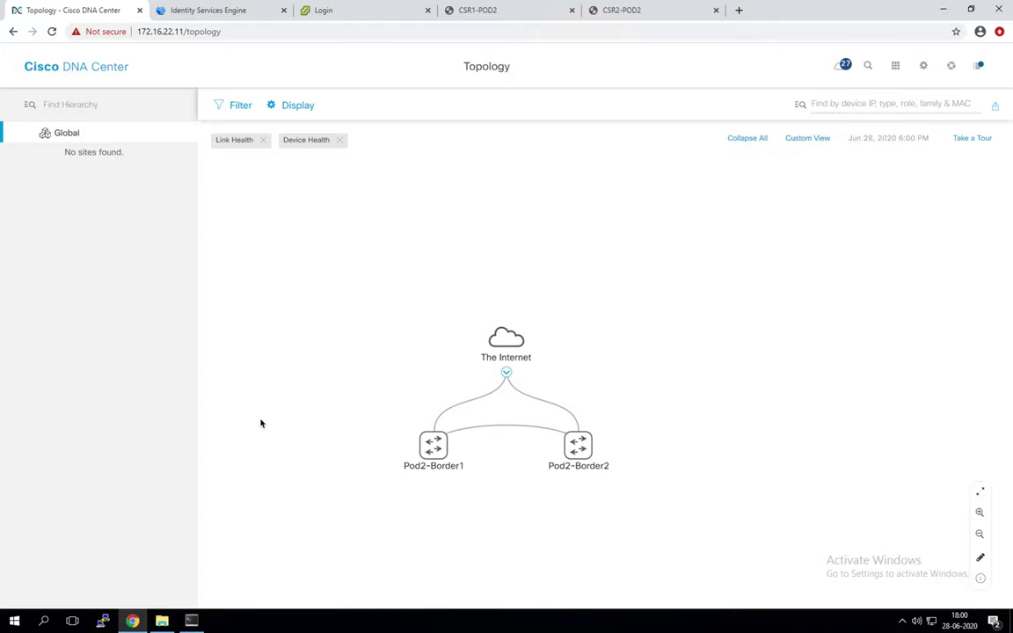
key(ctrl+Up)
key(ctrl+Right)
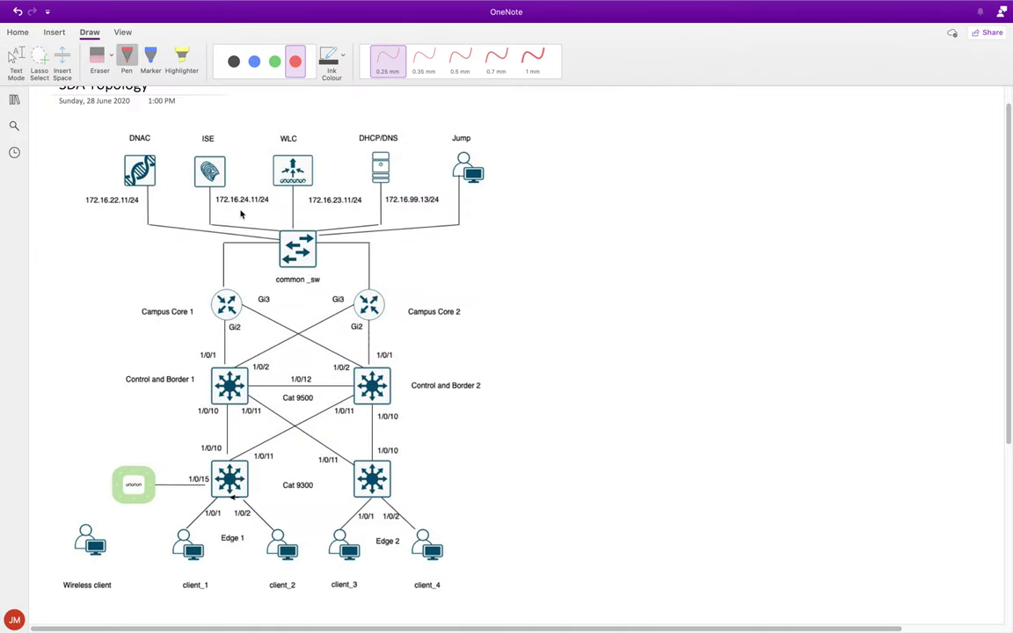
Step: Go to the SDA Mind Map page in OneNote and hide the navigation pane
click(16, 101)
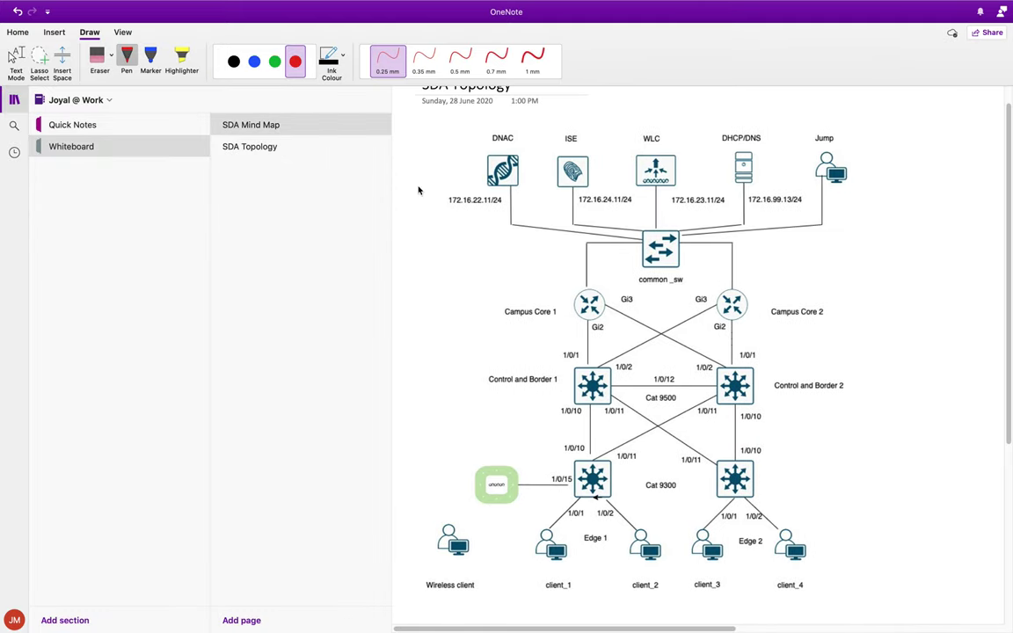
click(251, 125)
click(14, 100)
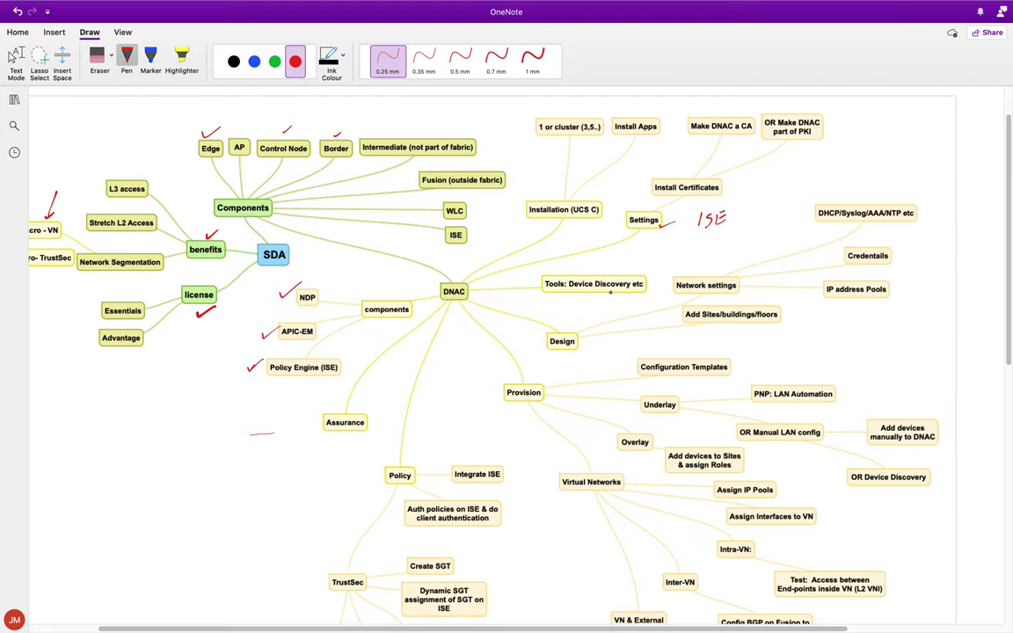
Step: Circle license, benefits, Components, components, Installation (UCS C), Settings and Tools: Device Discovery etc in green ink
click(274, 63)
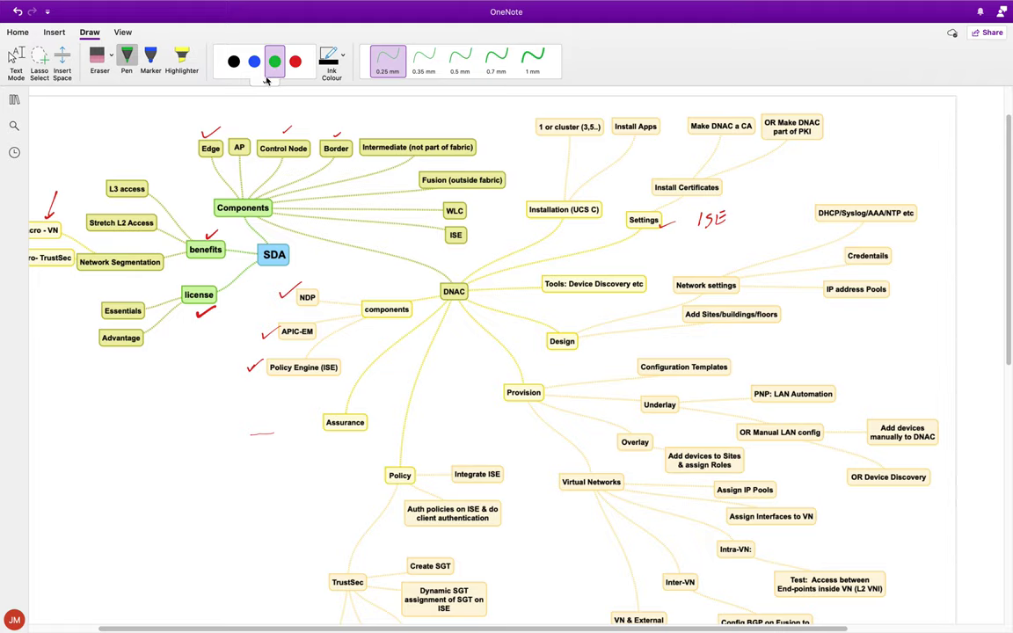
mouse_move(205, 273)
mouse_down()
mouse_move(169, 303)
mouse_move(208, 279)
mouse_up()
mouse_move(180, 227)
mouse_down()
mouse_move(176, 259)
mouse_move(222, 242)
mouse_up()
drag(189, 208, 230, 222)
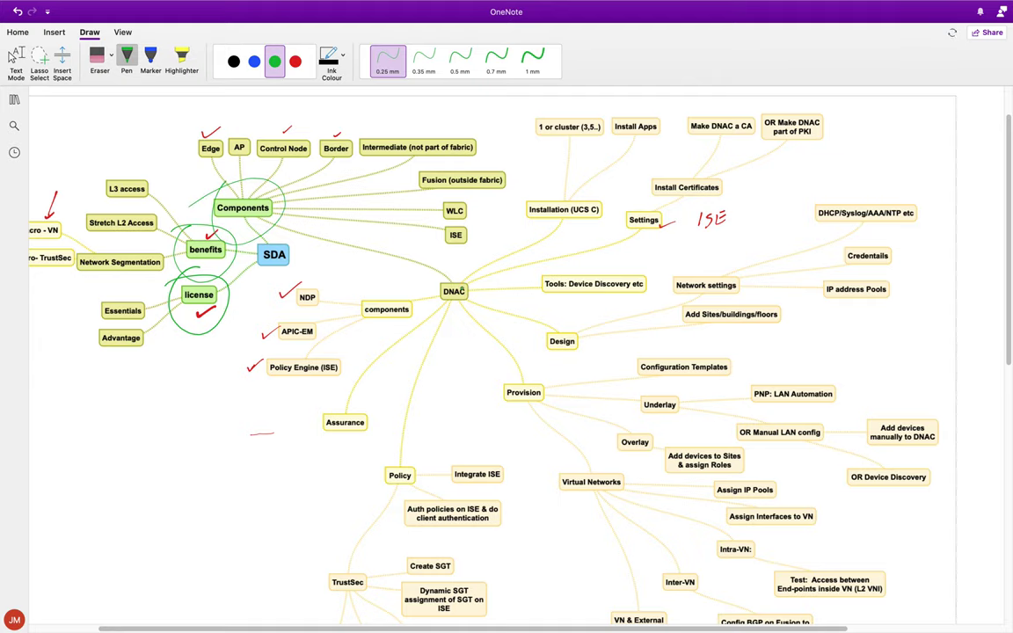
drag(361, 296, 339, 304)
mouse_move(539, 194)
mouse_down()
mouse_move(519, 224)
mouse_move(559, 204)
mouse_up()
mouse_move(642, 203)
mouse_down()
mouse_move(620, 216)
mouse_move(653, 209)
mouse_up()
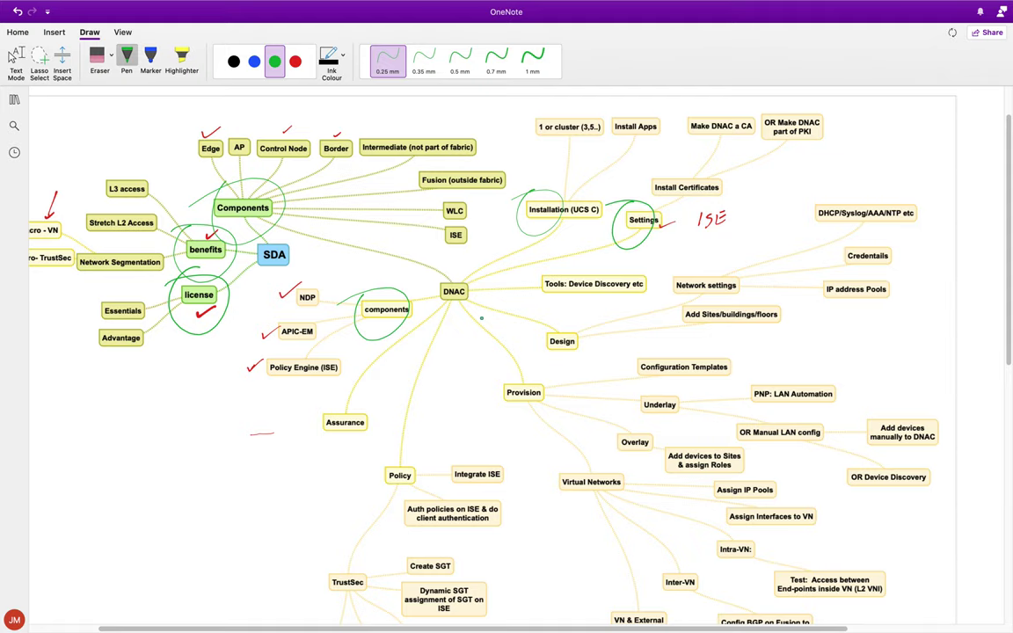
drag(560, 264, 628, 278)
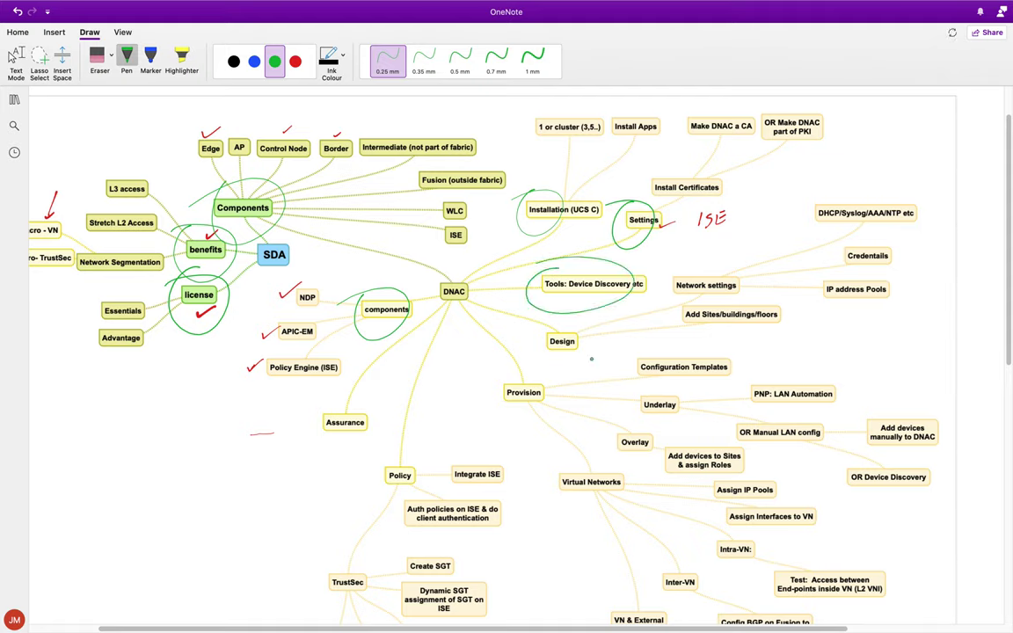